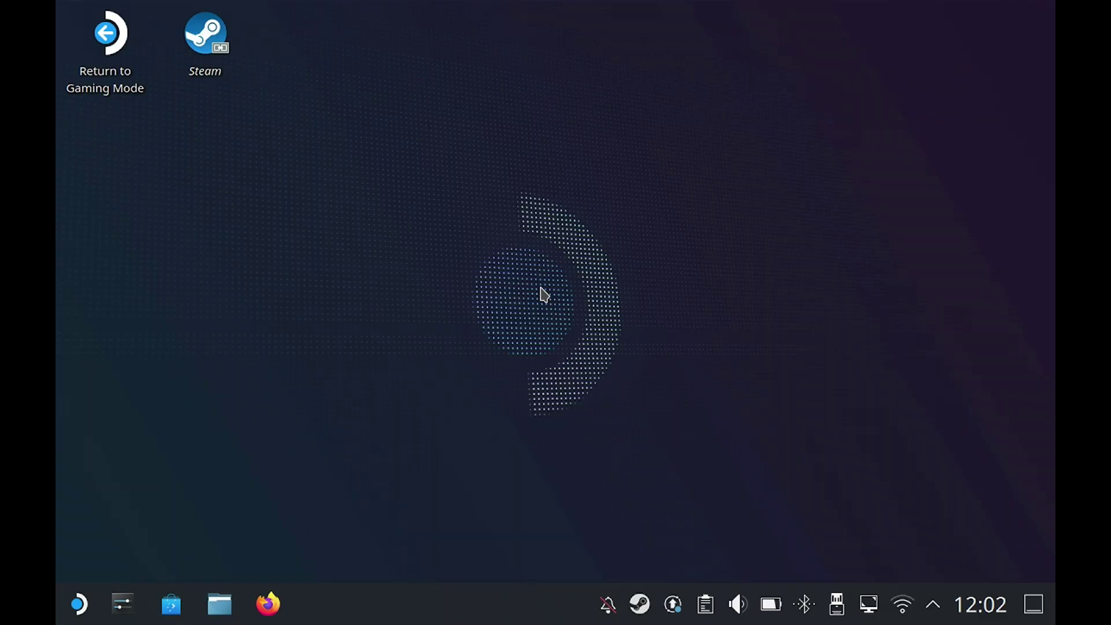
Step: Open the file manager and view the ppt-wfc6 setup files in Downloads and the Games folder in Home
click(219, 617)
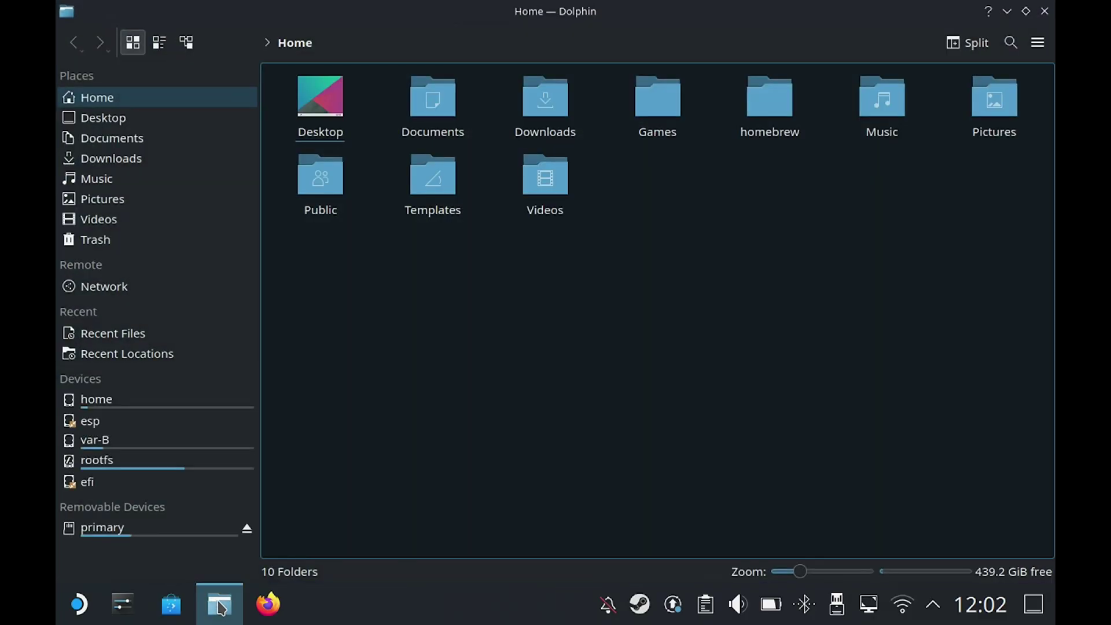
click(134, 166)
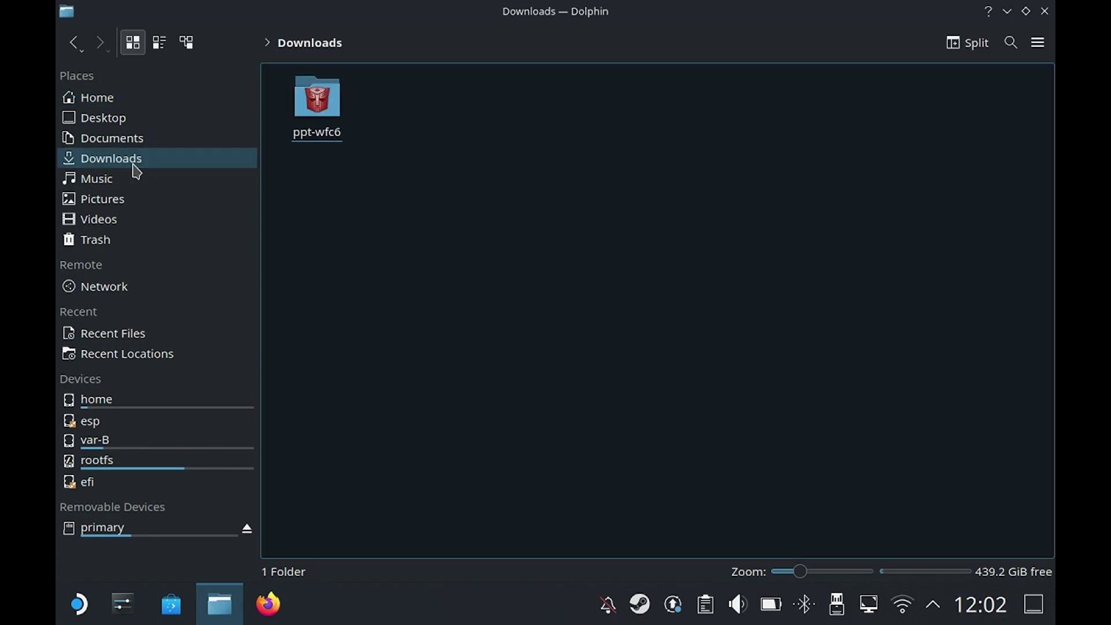
click(323, 119)
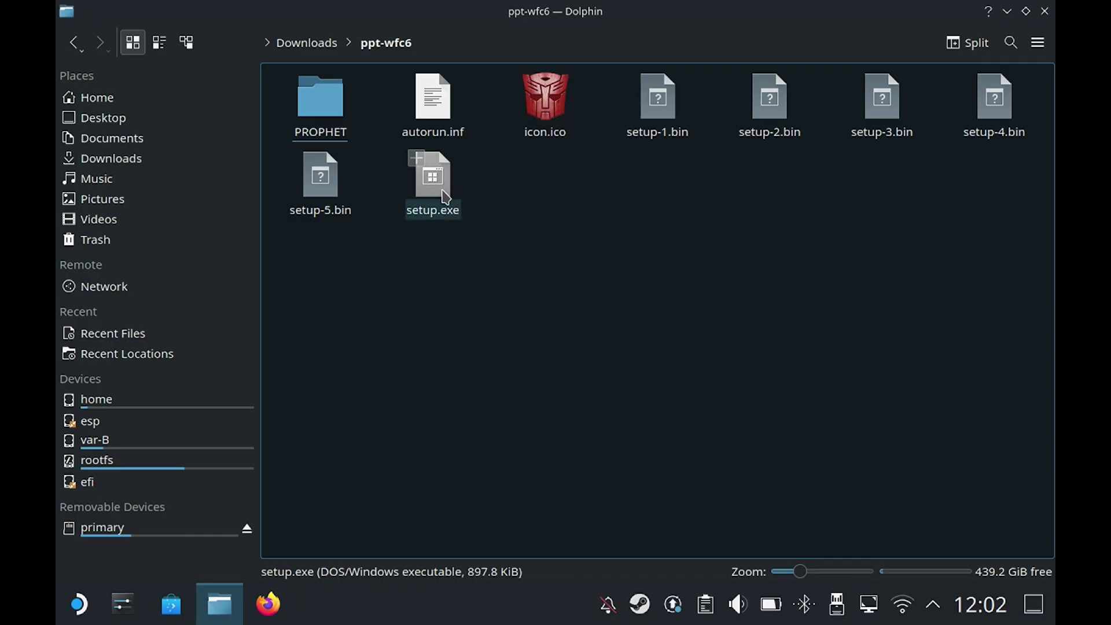
click(129, 104)
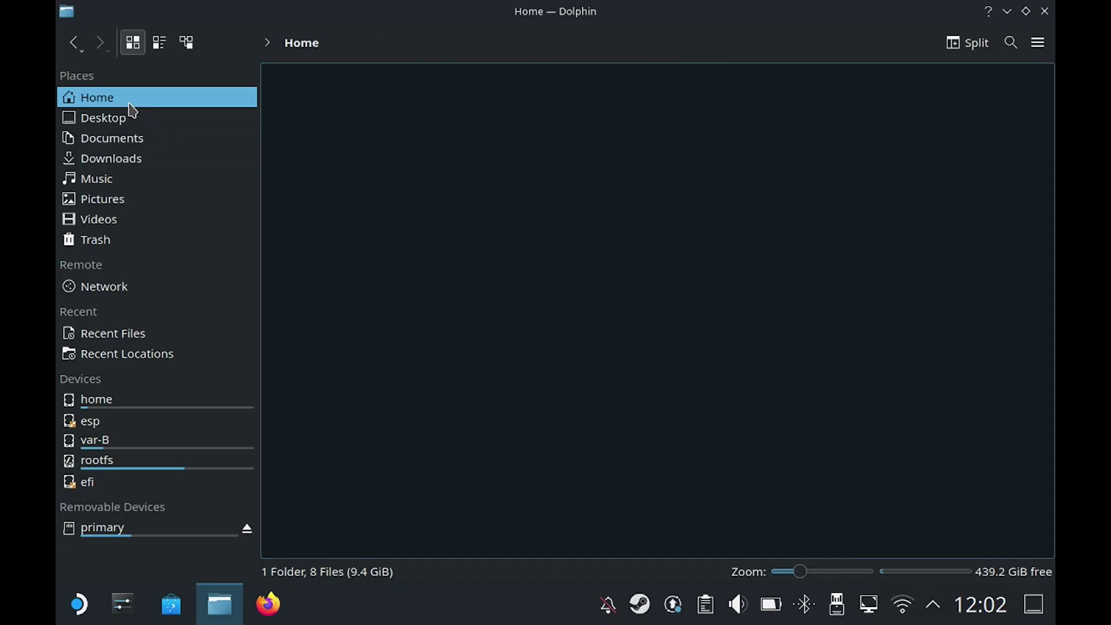
click(673, 115)
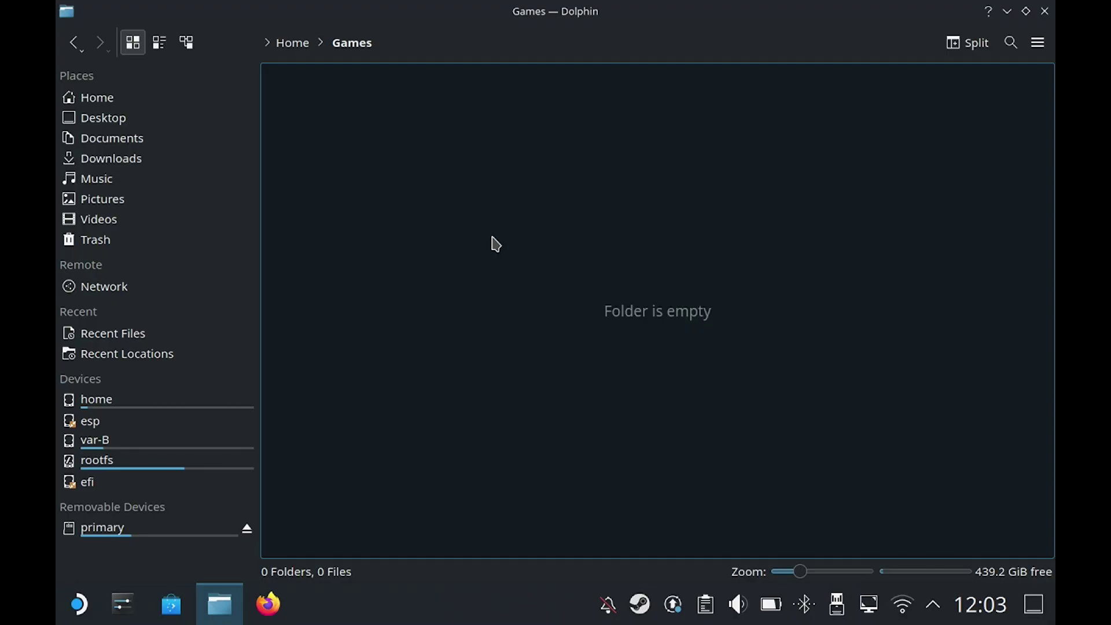
Step: Search the Discover software center for lutris, install Lutris, and close Discover
click(179, 613)
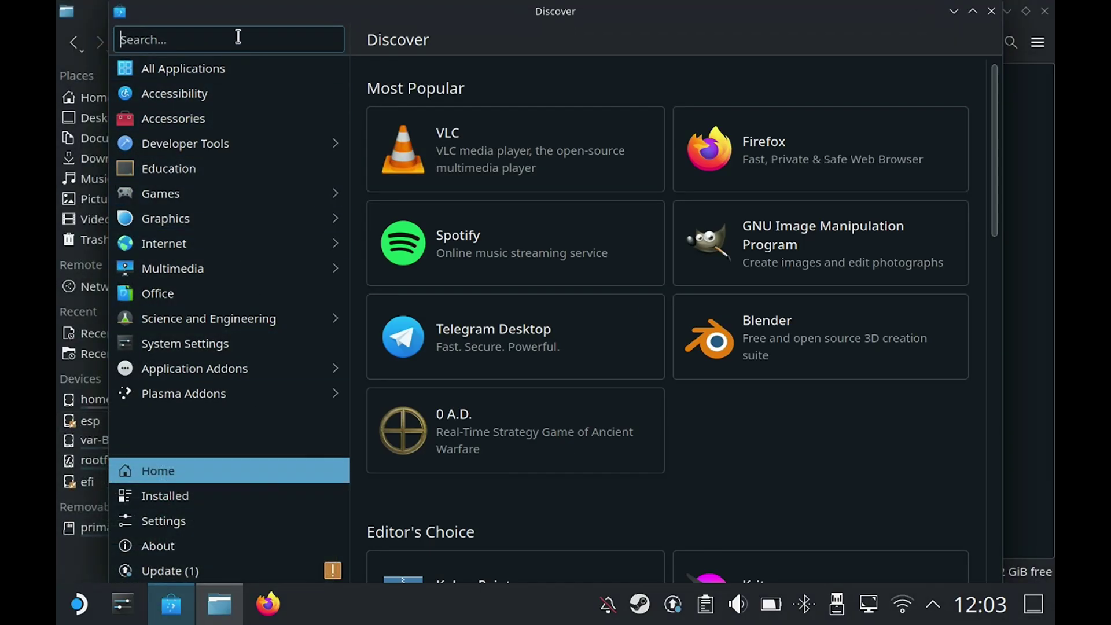
text(lutris)
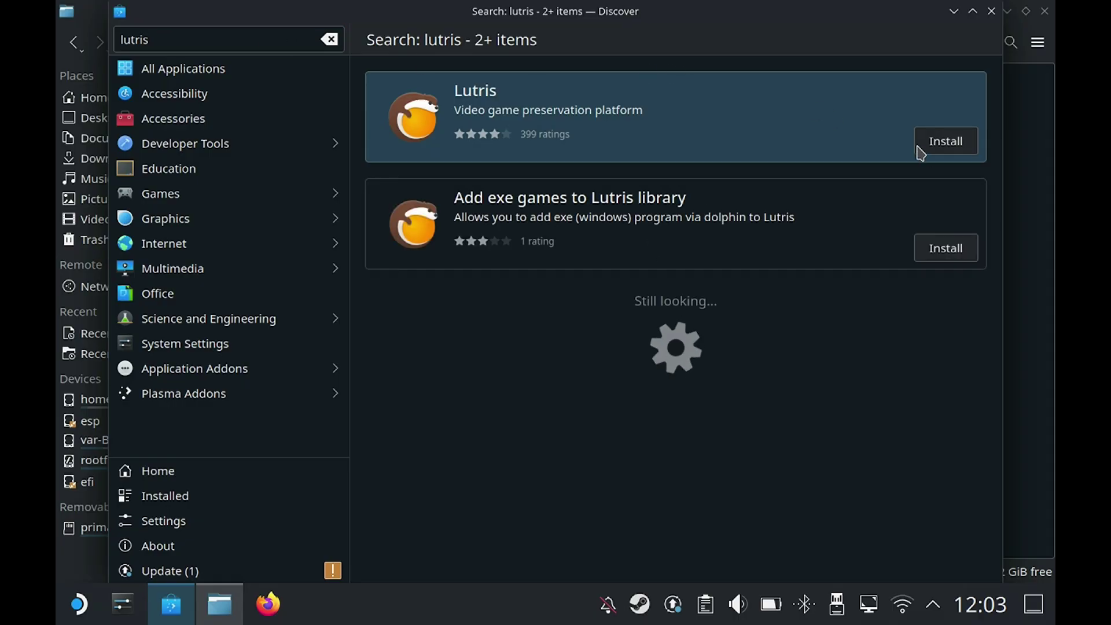
click(938, 149)
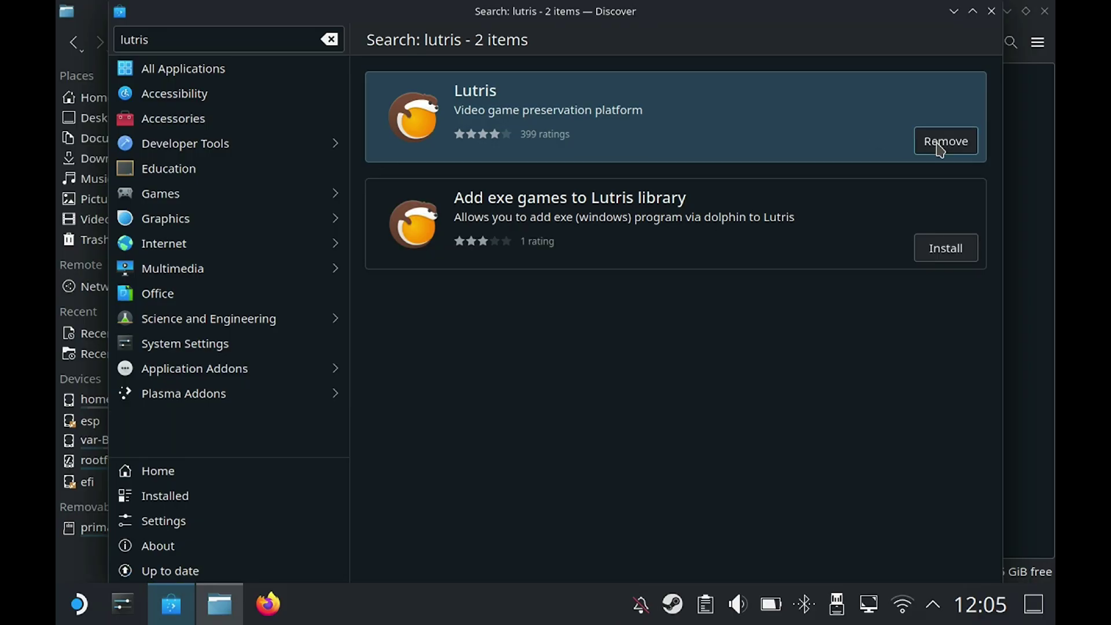
click(991, 11)
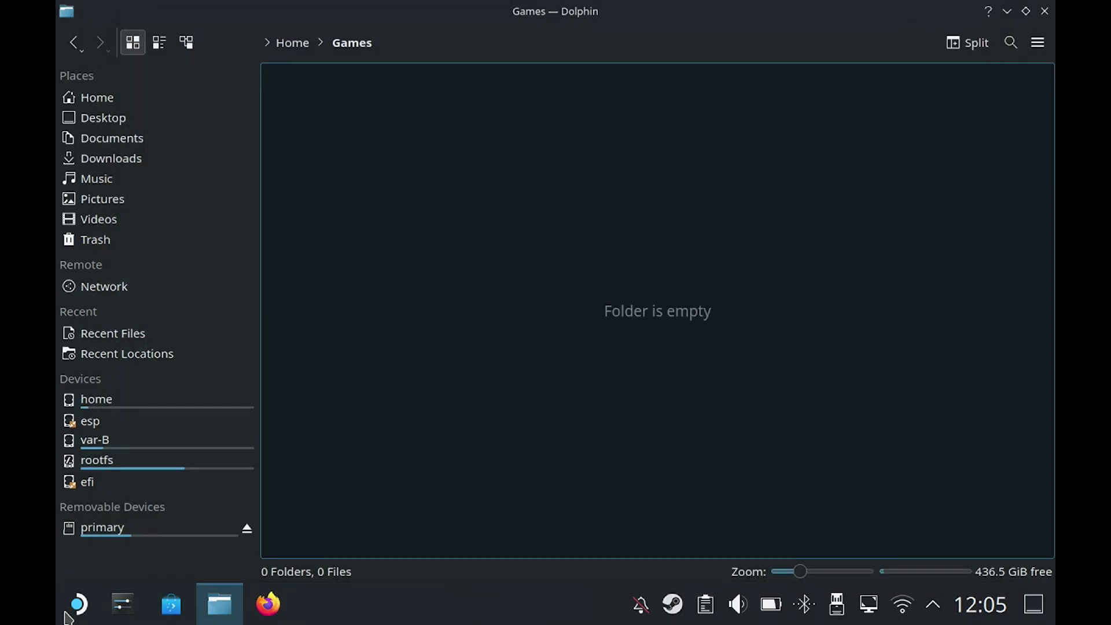
Step: Launch Lutris from the full application list and look through its runtime component updates
click(69, 614)
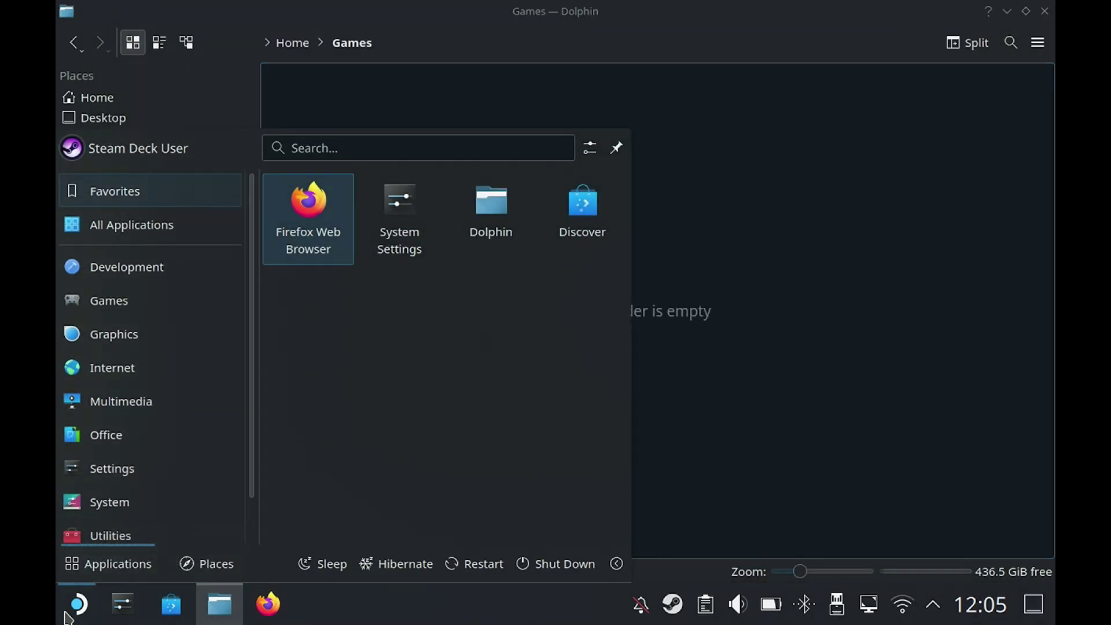
mouse_move(190, 229)
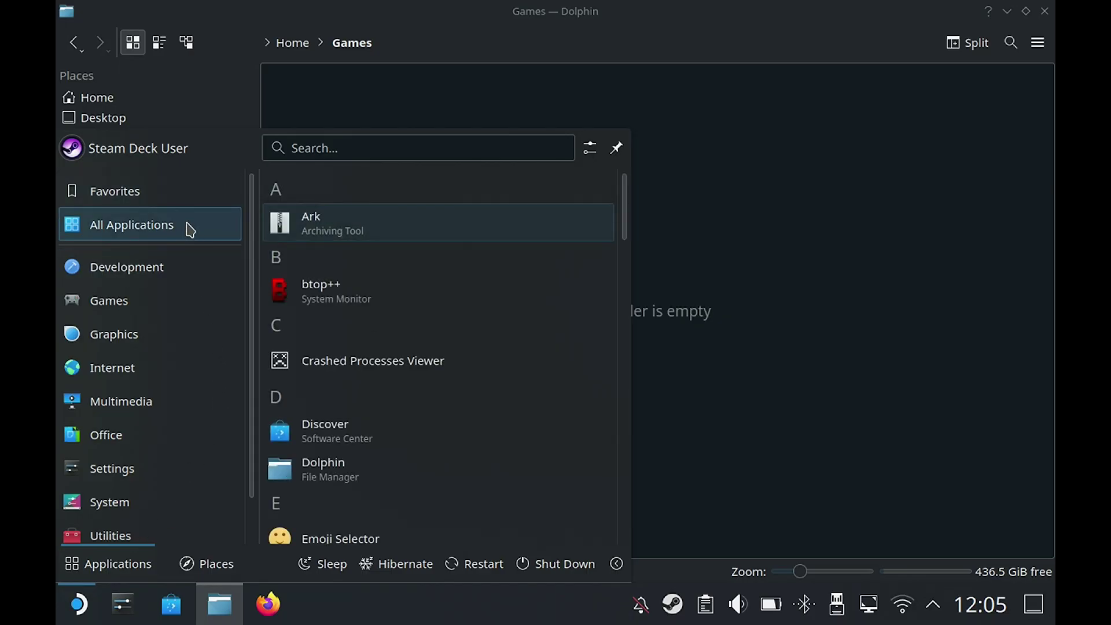
scroll(369, 264, down, 10)
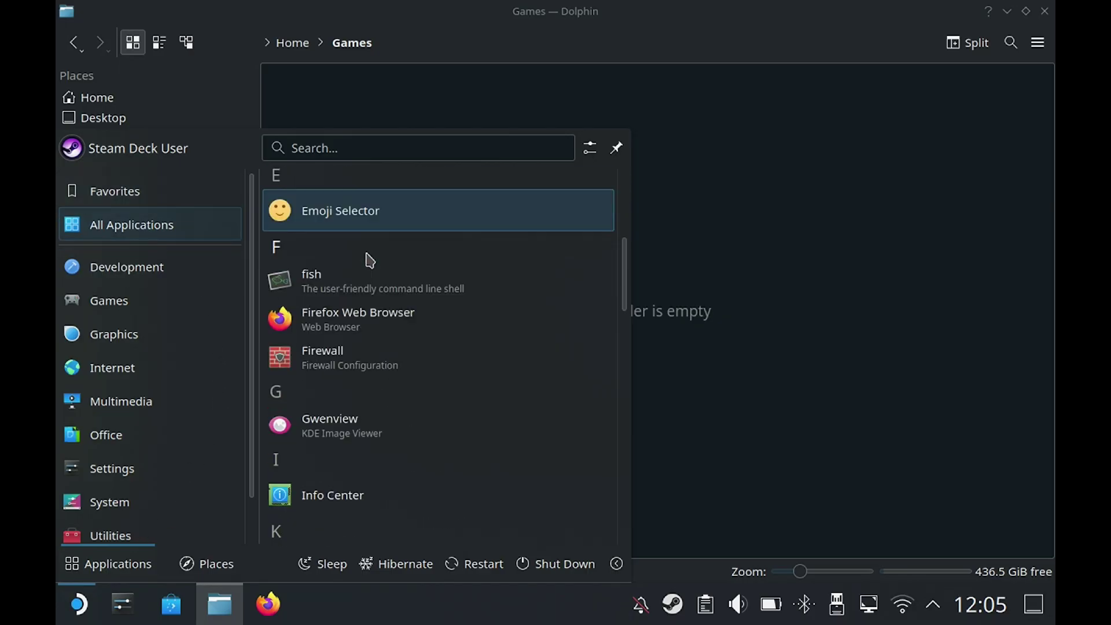
scroll(370, 266, down, 5)
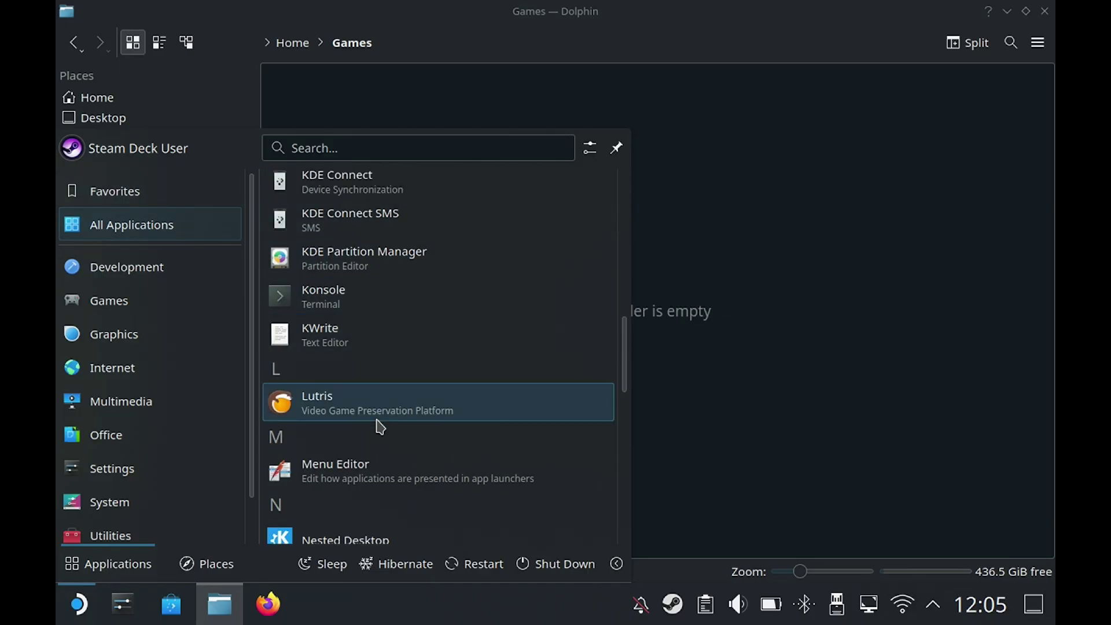
click(377, 415)
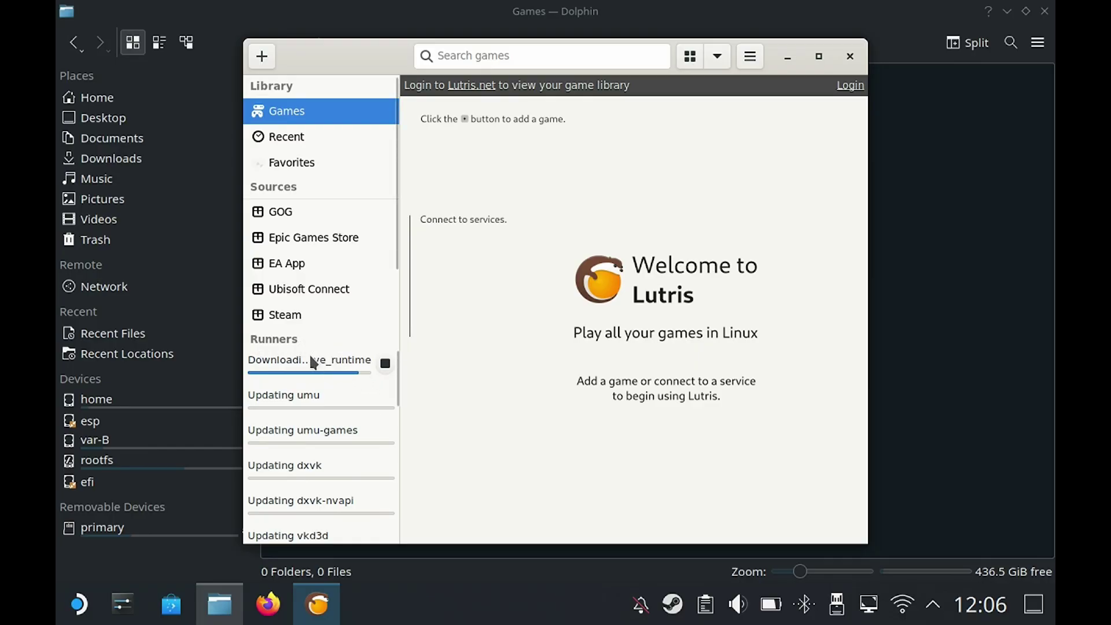
scroll(307, 505, down, 4)
scroll(311, 505, down, 5)
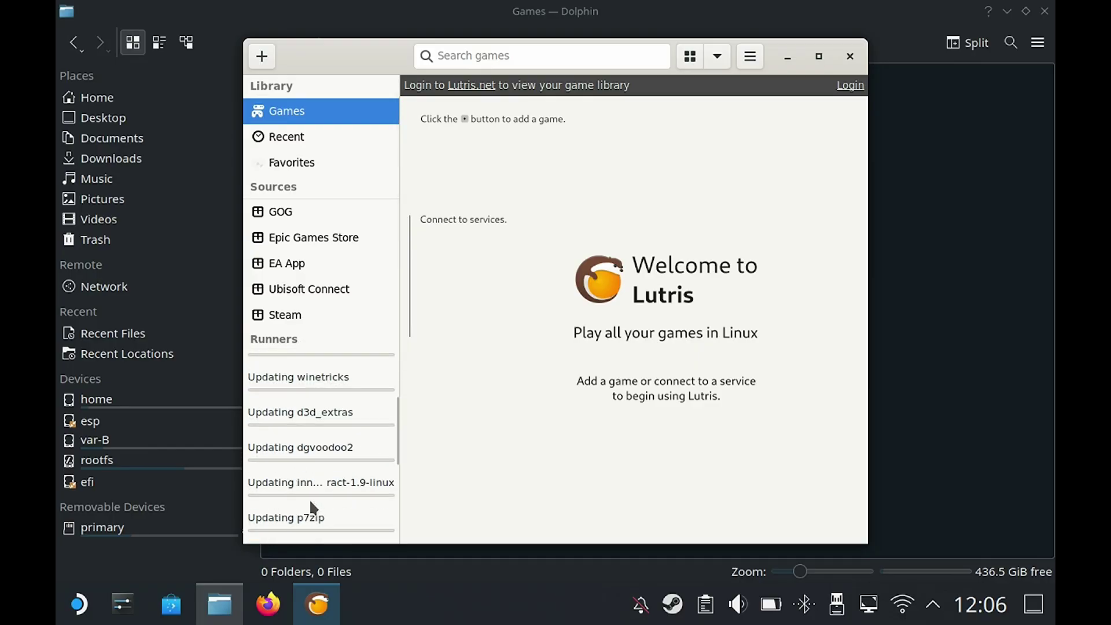
scroll(311, 504, up, 6)
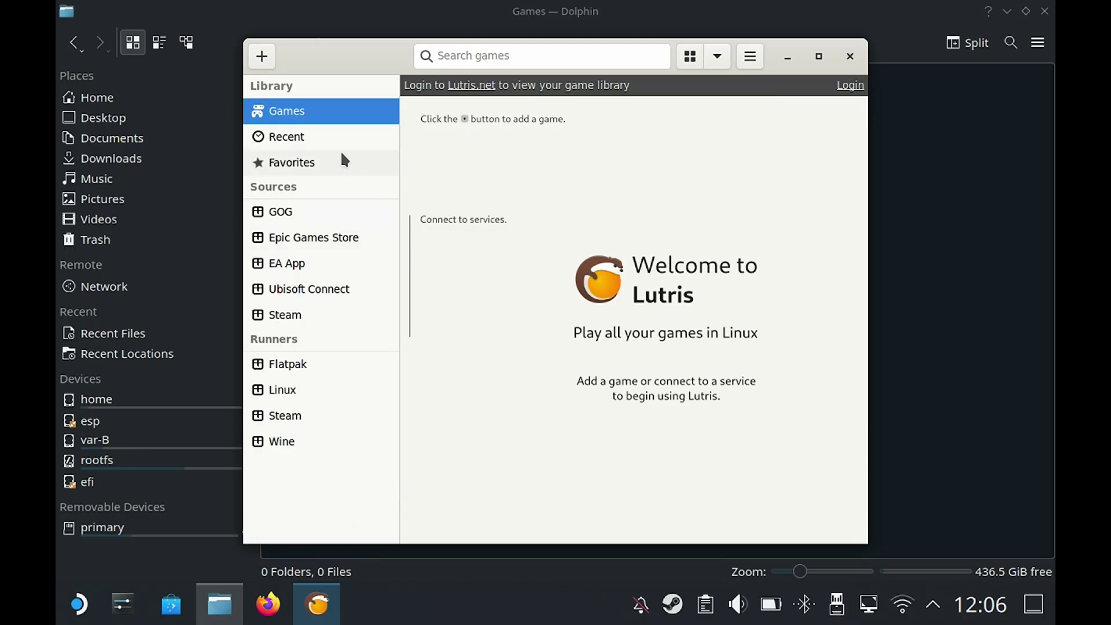
Step: Add a Windows game from an executable in Lutris, named WfC, with /home/deck/Games/wfc as the installation directory
click(262, 56)
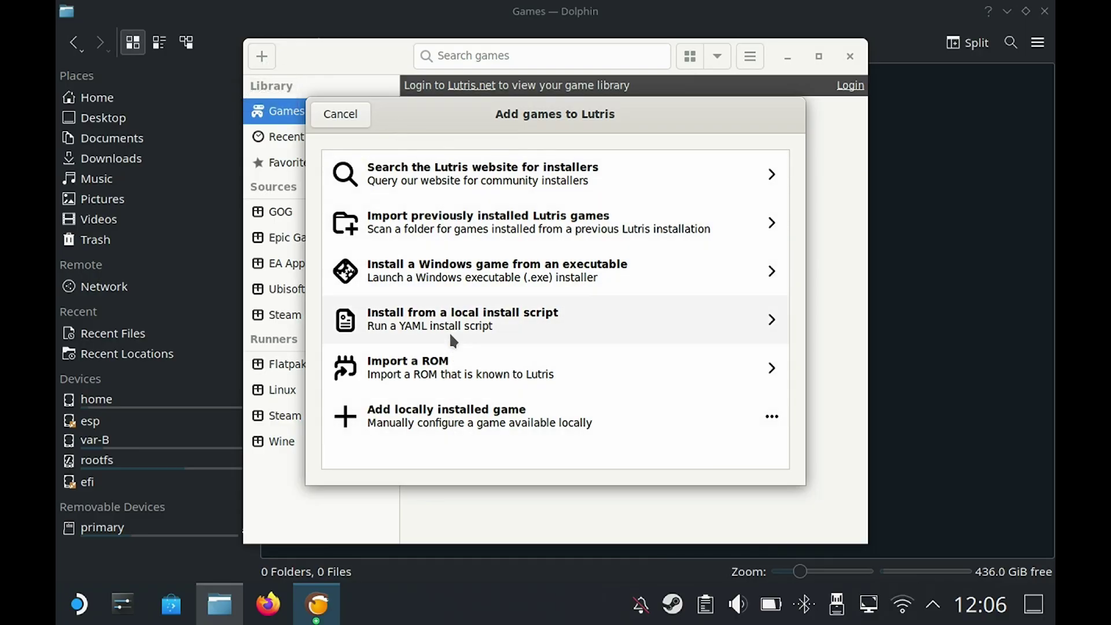
click(464, 274)
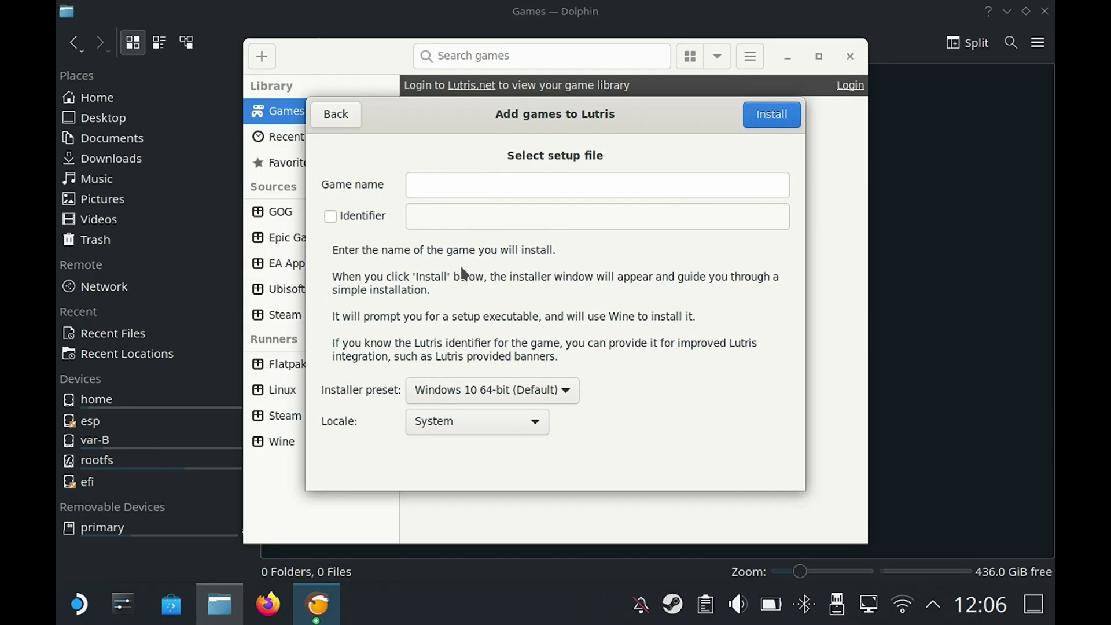
click(456, 179)
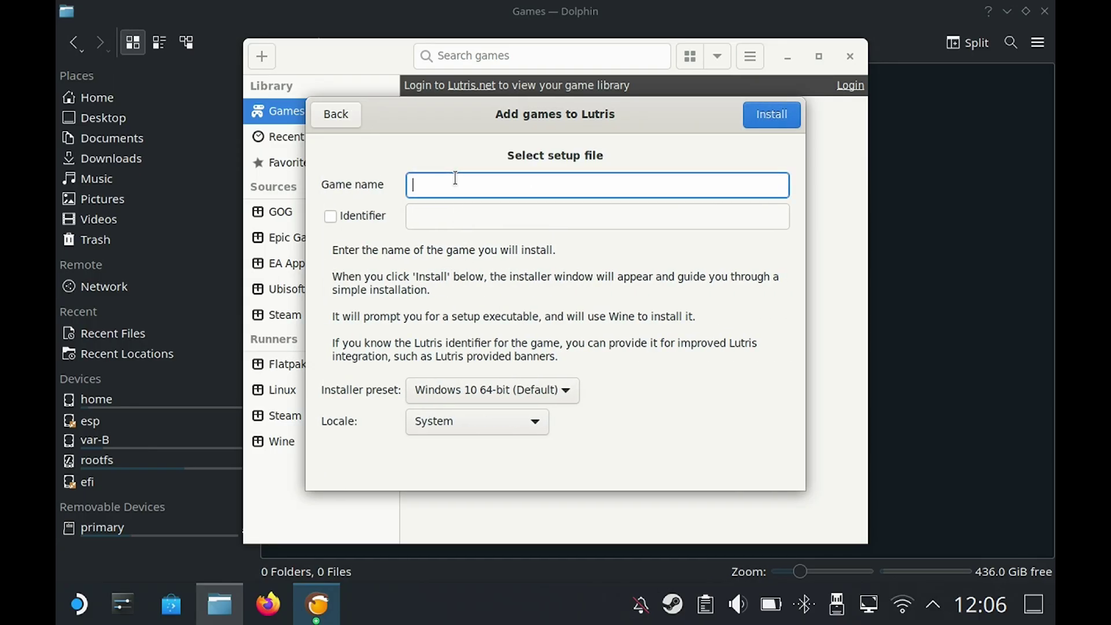
text(WfC)
click(772, 118)
click(779, 164)
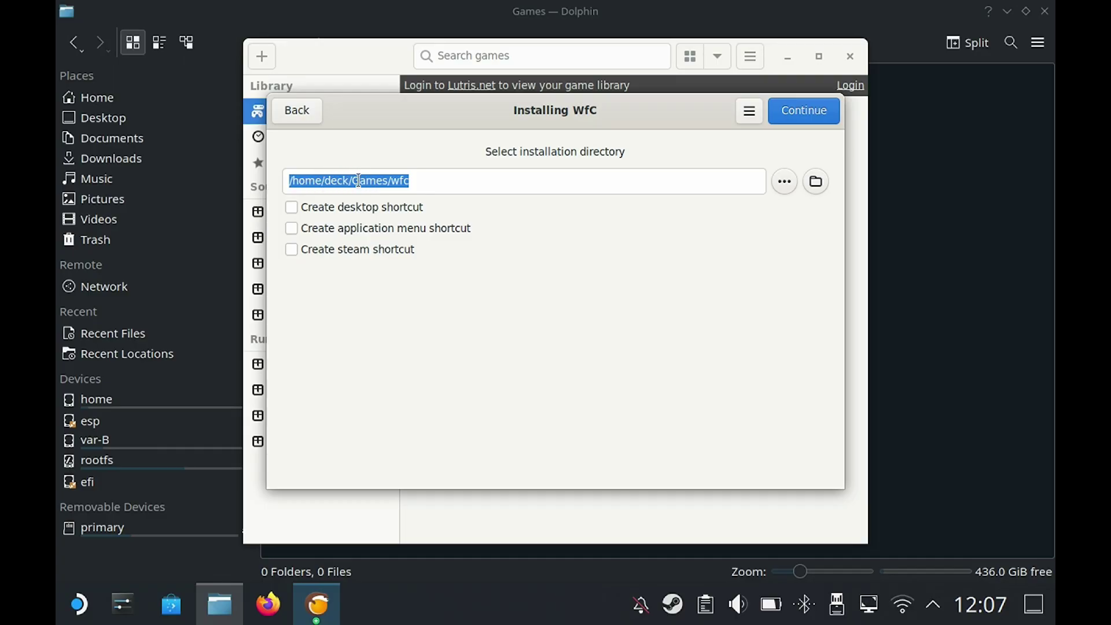
click(794, 124)
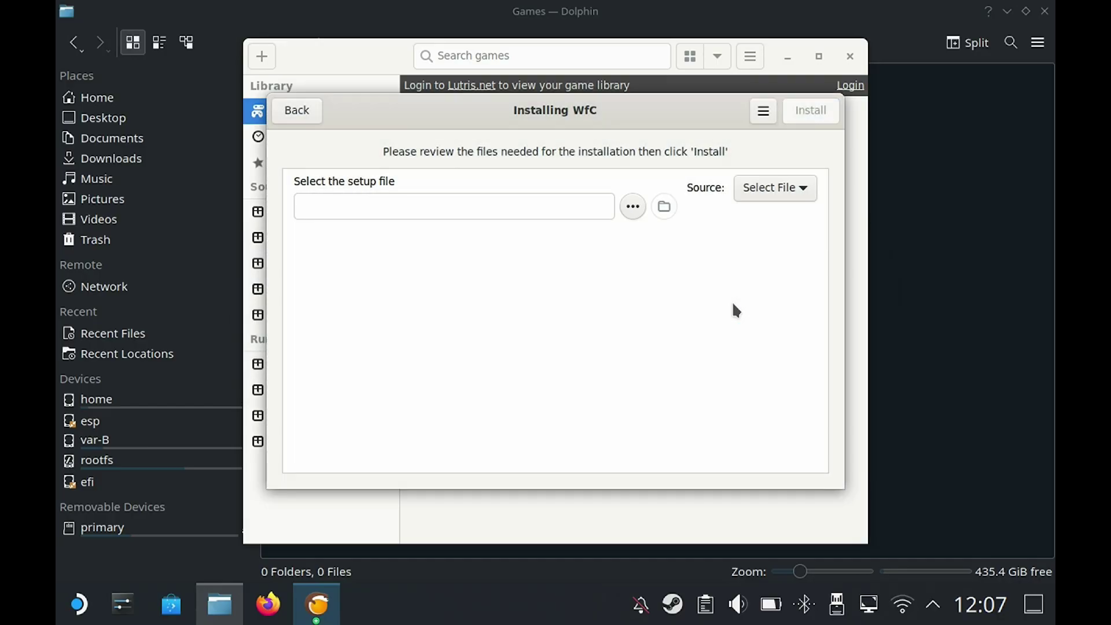
Step: Choose setup.exe from Downloads/ppt-wfc6 as the setup file and start the installation
click(633, 207)
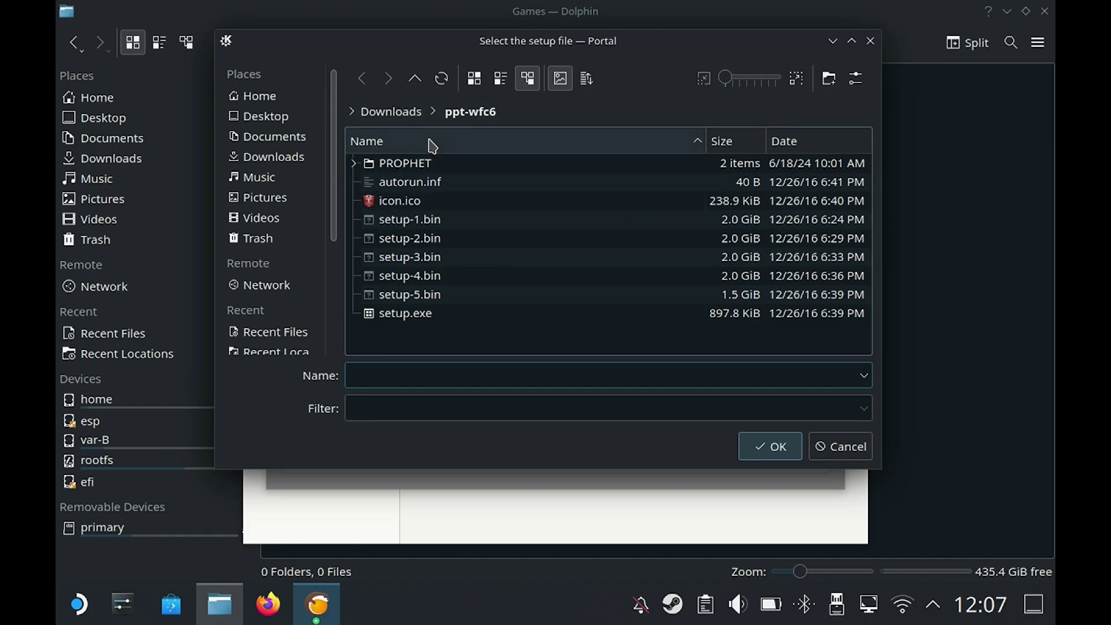
click(409, 314)
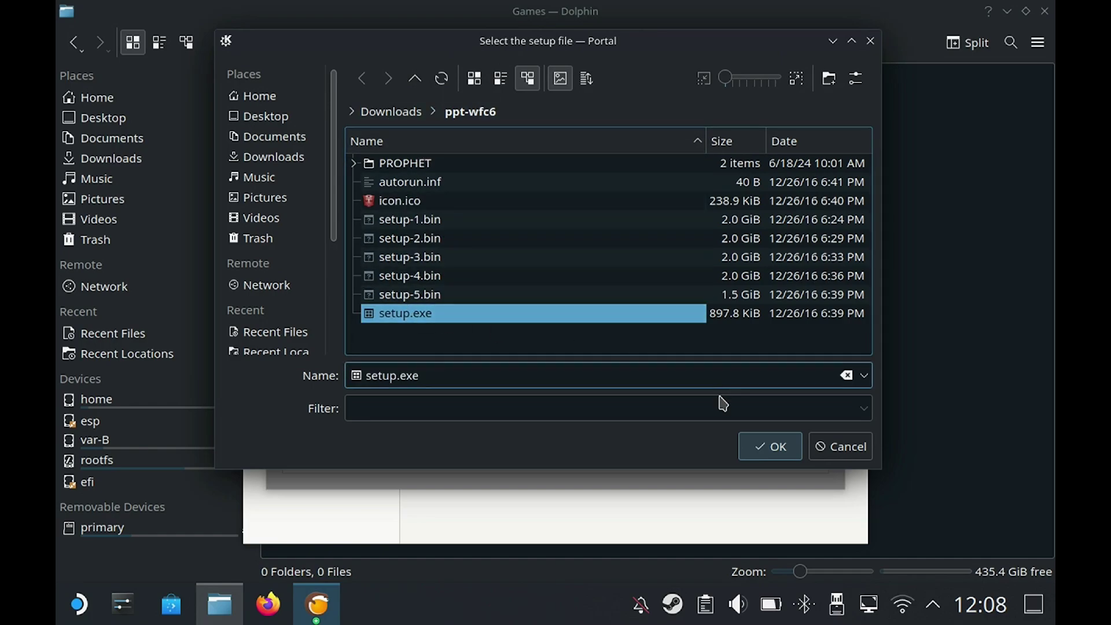
click(745, 453)
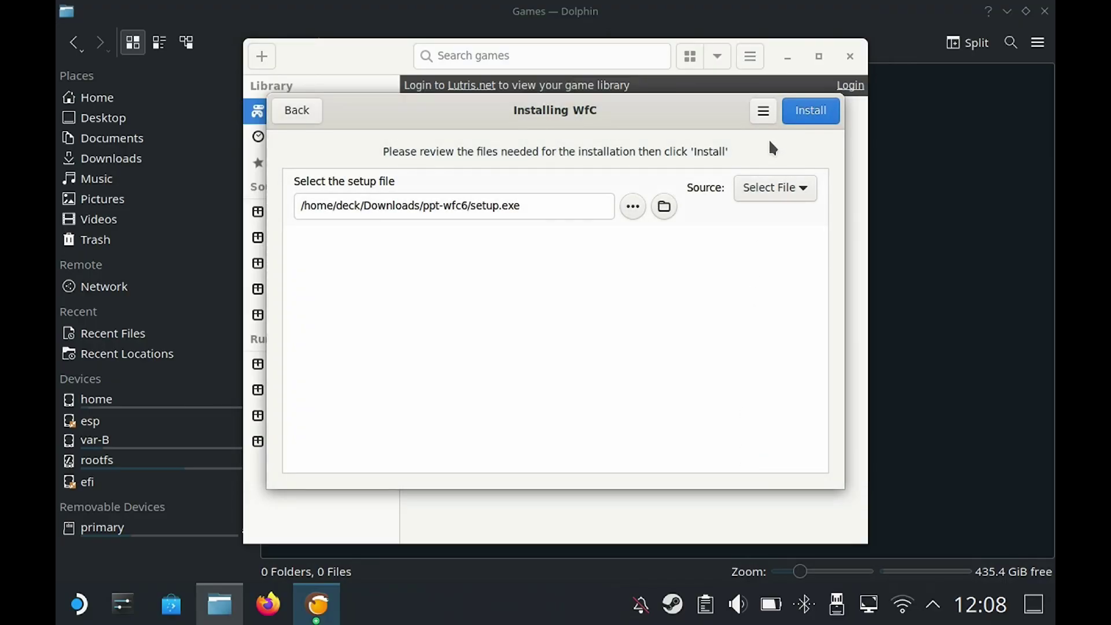
click(806, 118)
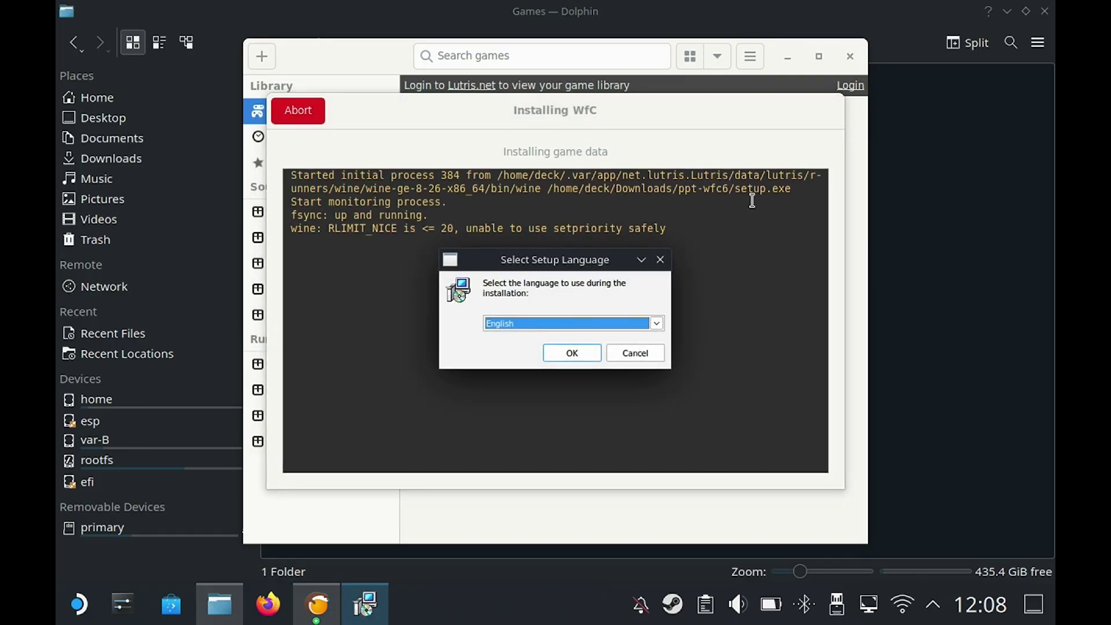
Step: Run the Transformers setup wizard in English and choose the Games folder under Z:\home\deck as the destination location
click(573, 353)
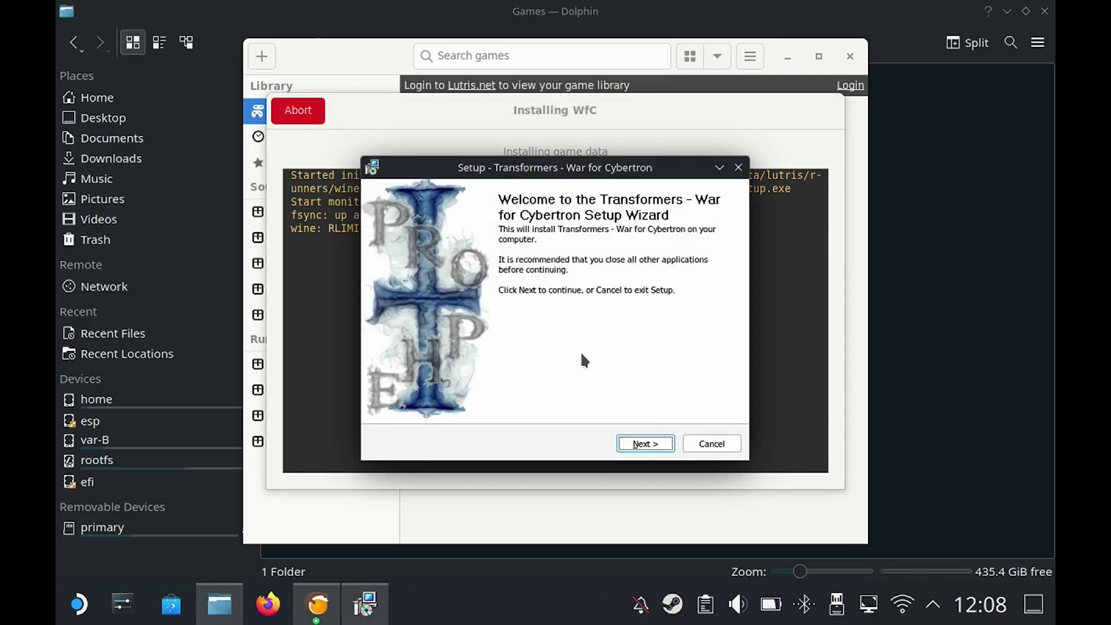
click(645, 446)
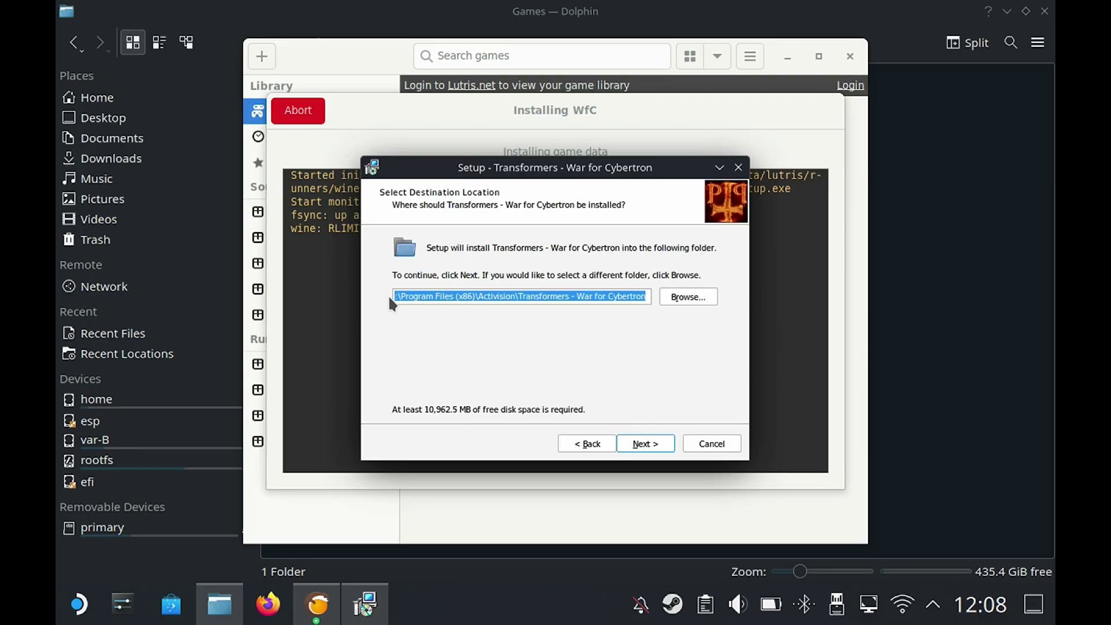
click(697, 297)
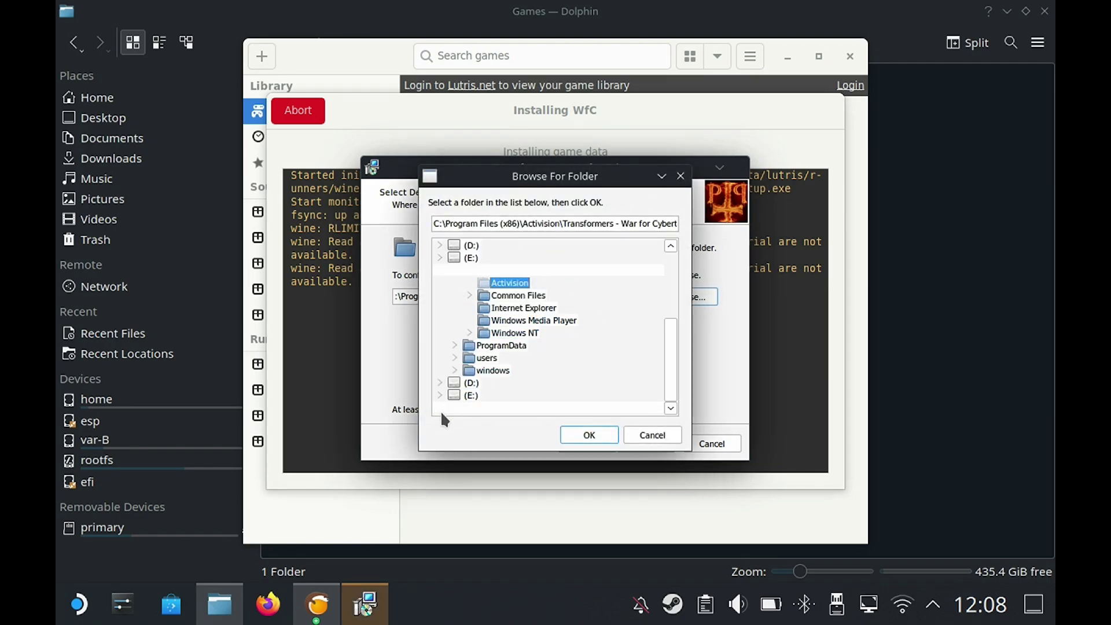
click(454, 319)
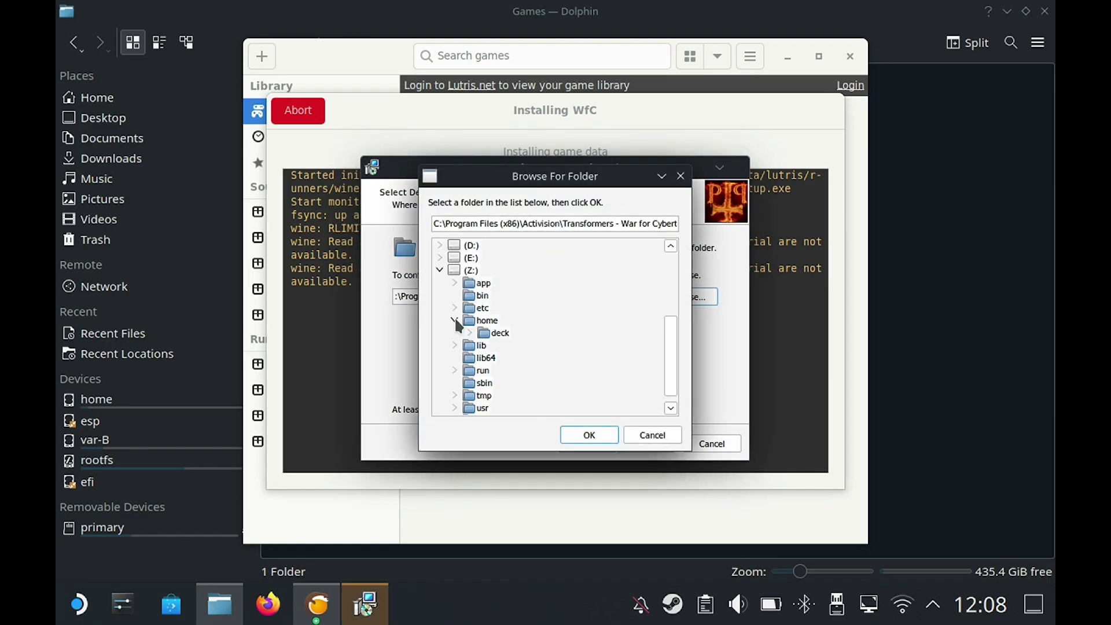
click(470, 333)
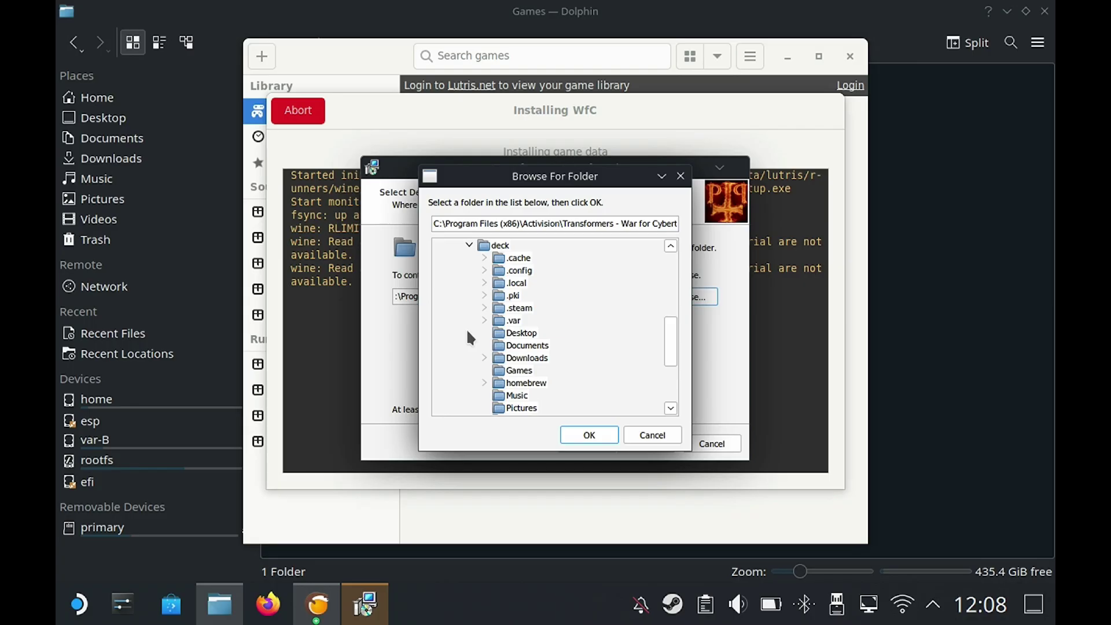
click(512, 370)
click(595, 435)
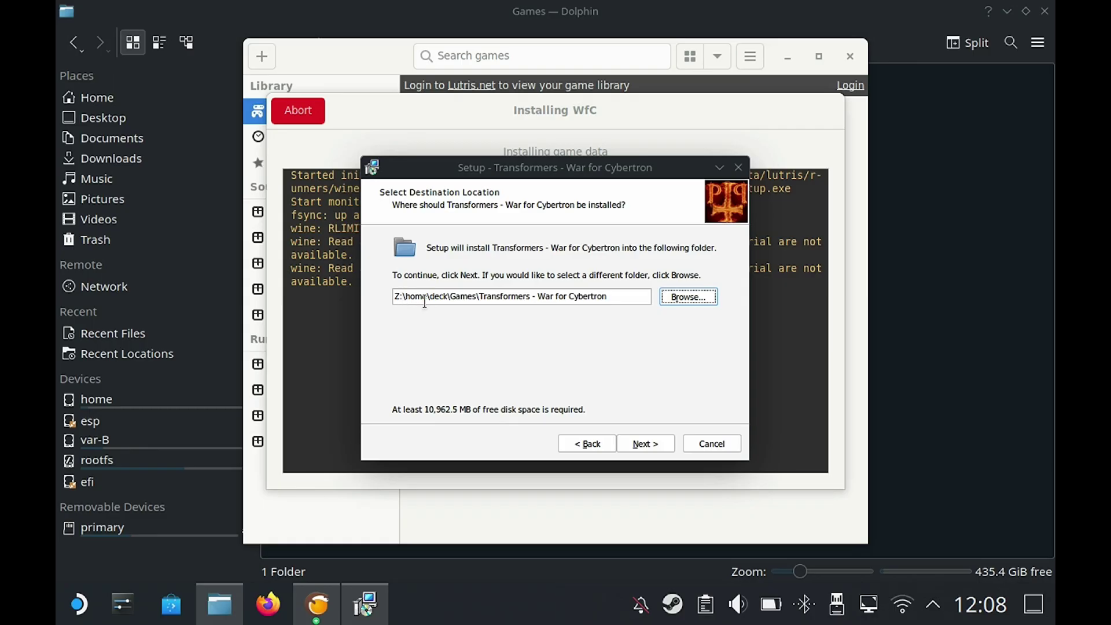
Step: Set the destination path to Z:\home\deck\Games\TransformersWfC and accept the default Start Menu folder
click(616, 296)
drag(615, 297, 530, 294)
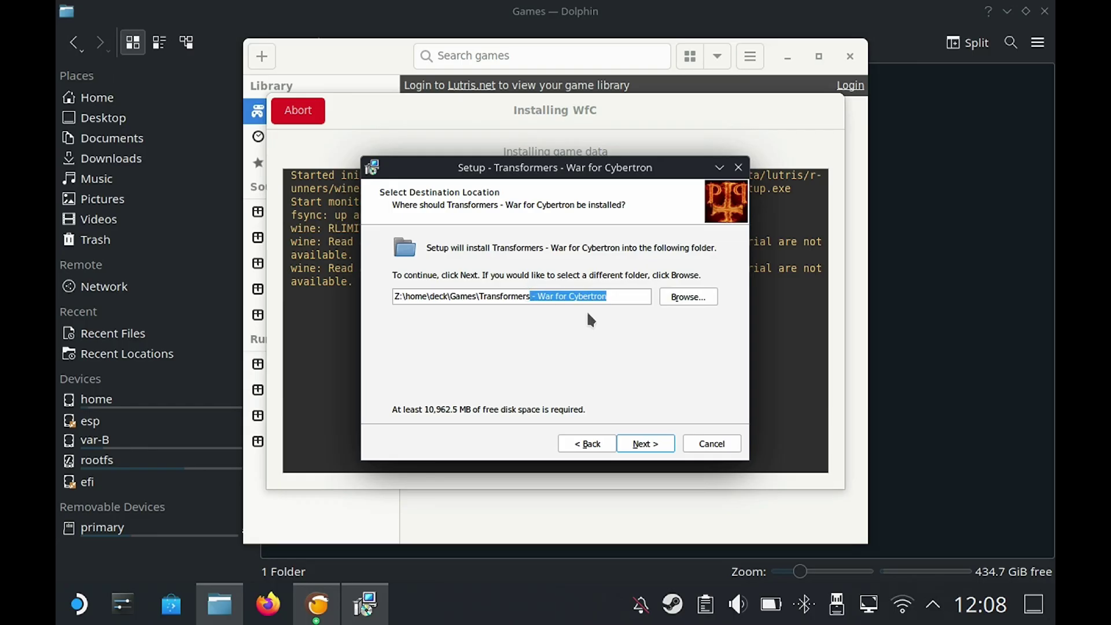
text(WfC)
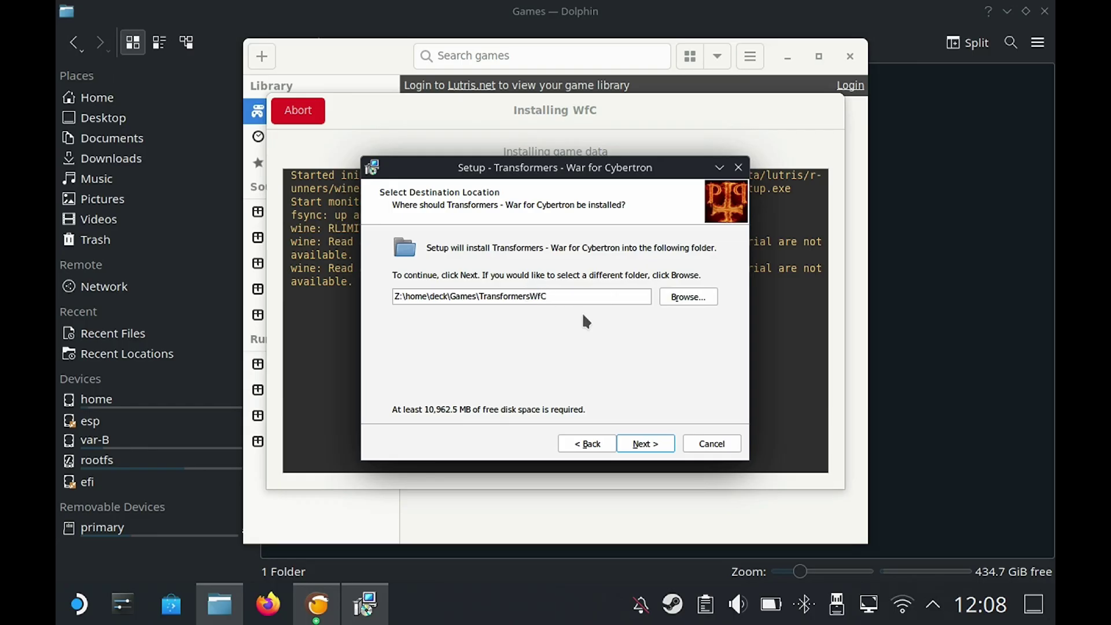
click(647, 443)
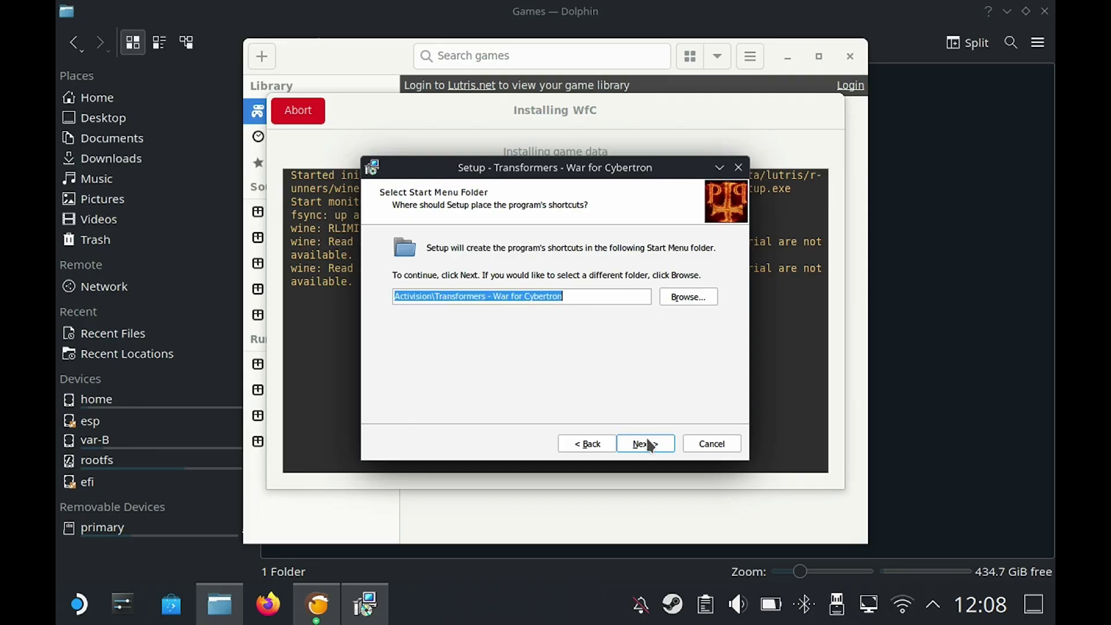
click(647, 444)
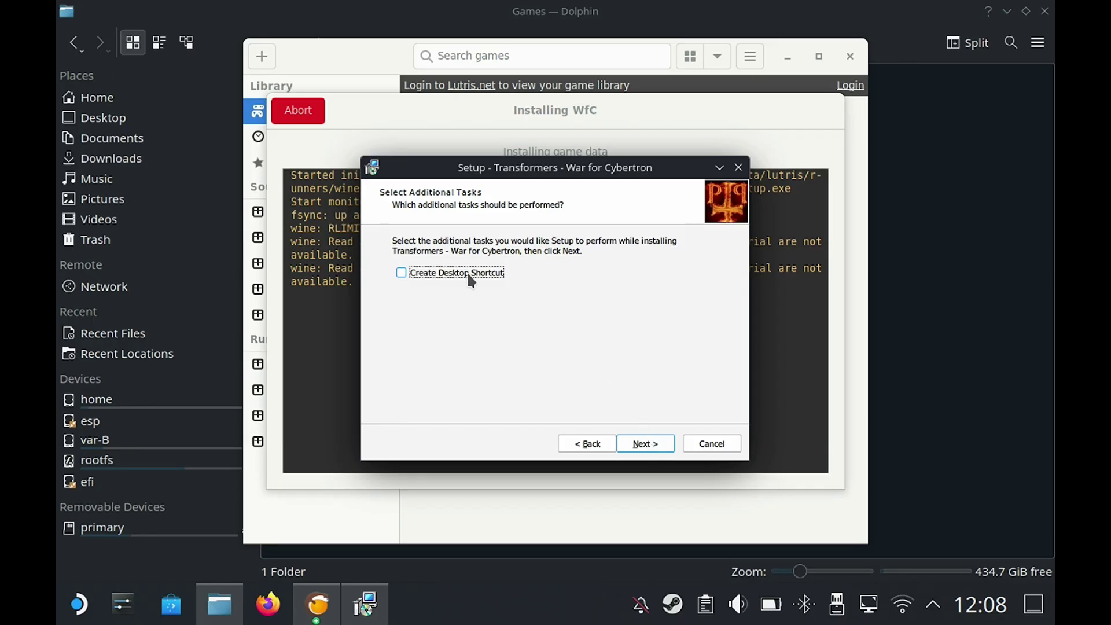
Step: Leave out the desktop shortcut and start installing Transformers - War for Cybertron
click(467, 272)
click(633, 441)
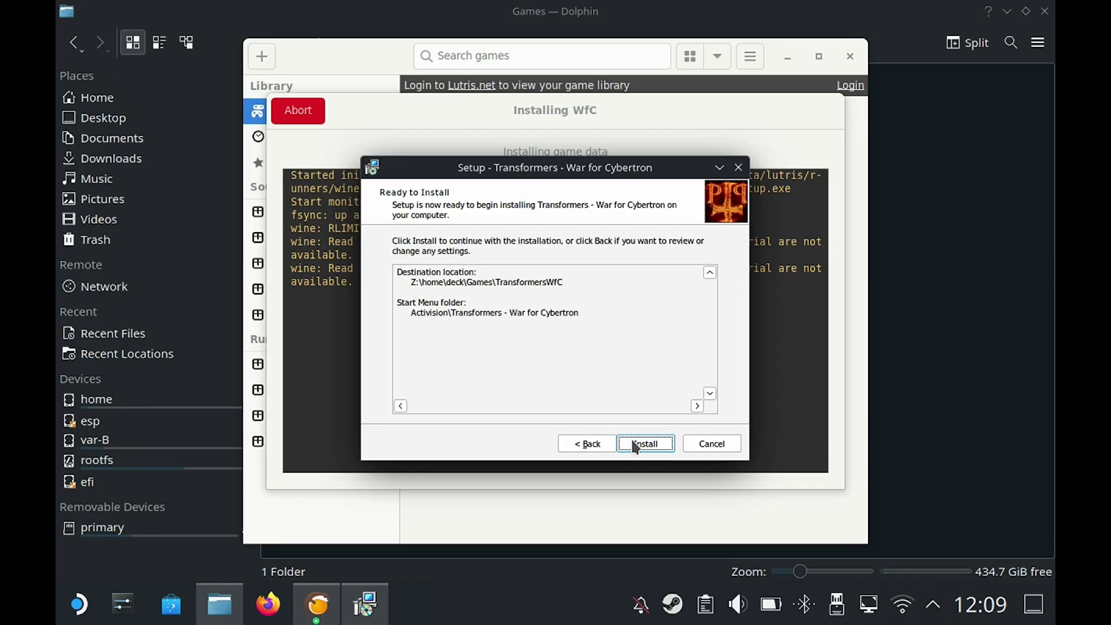
click(633, 441)
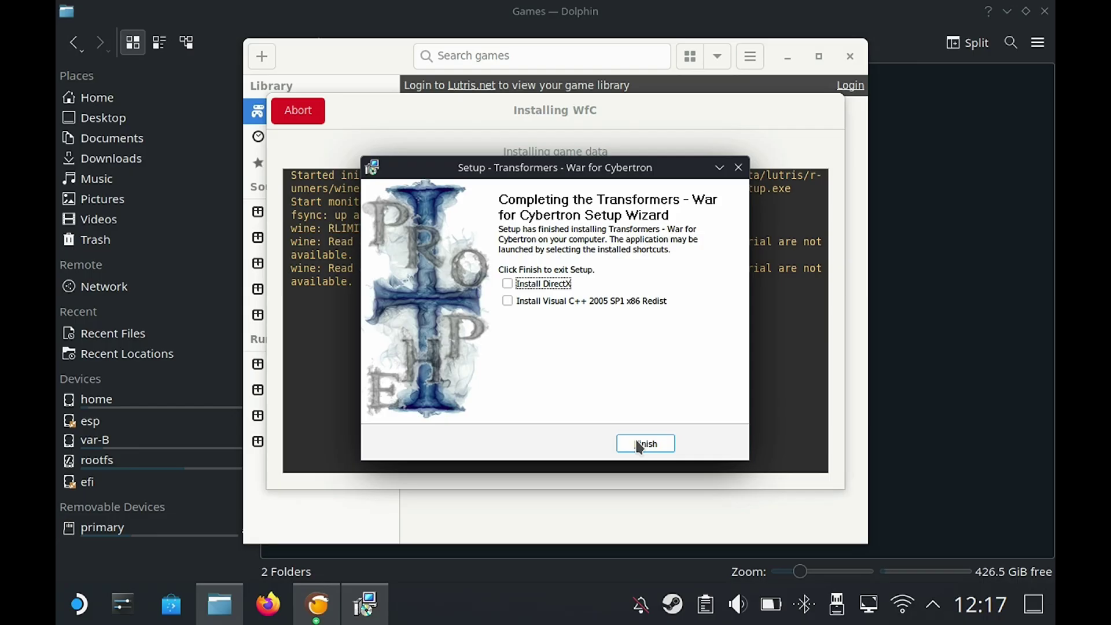
Step: Finish setup with the Visual C++ 2005 SP1 x86 Redist option enabled, accept its license agreement, and close the Lutris installer
click(575, 300)
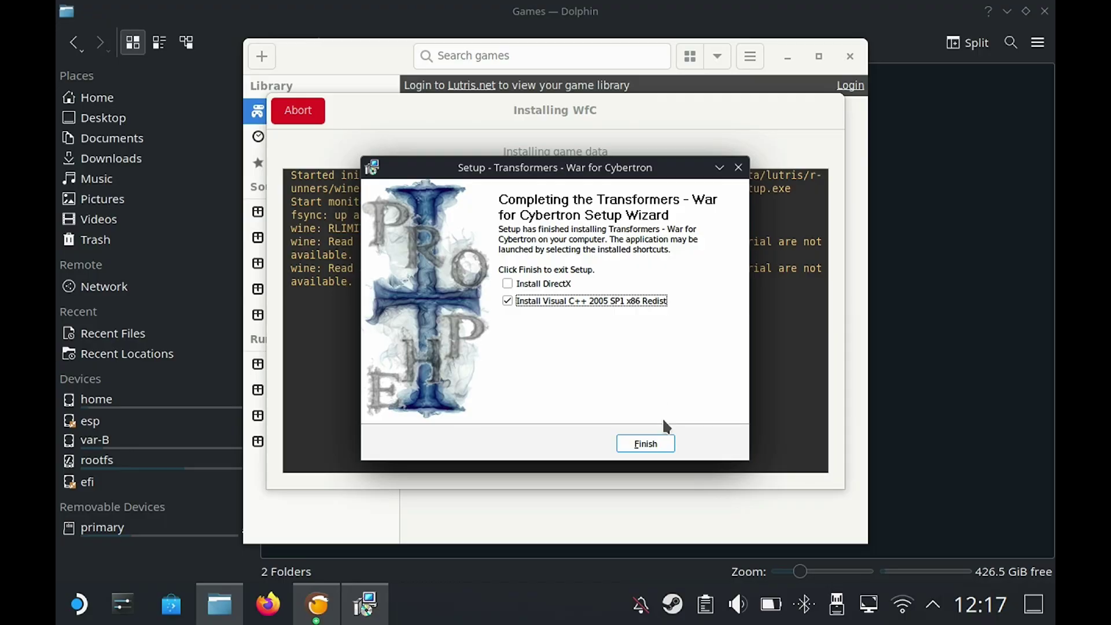
click(645, 444)
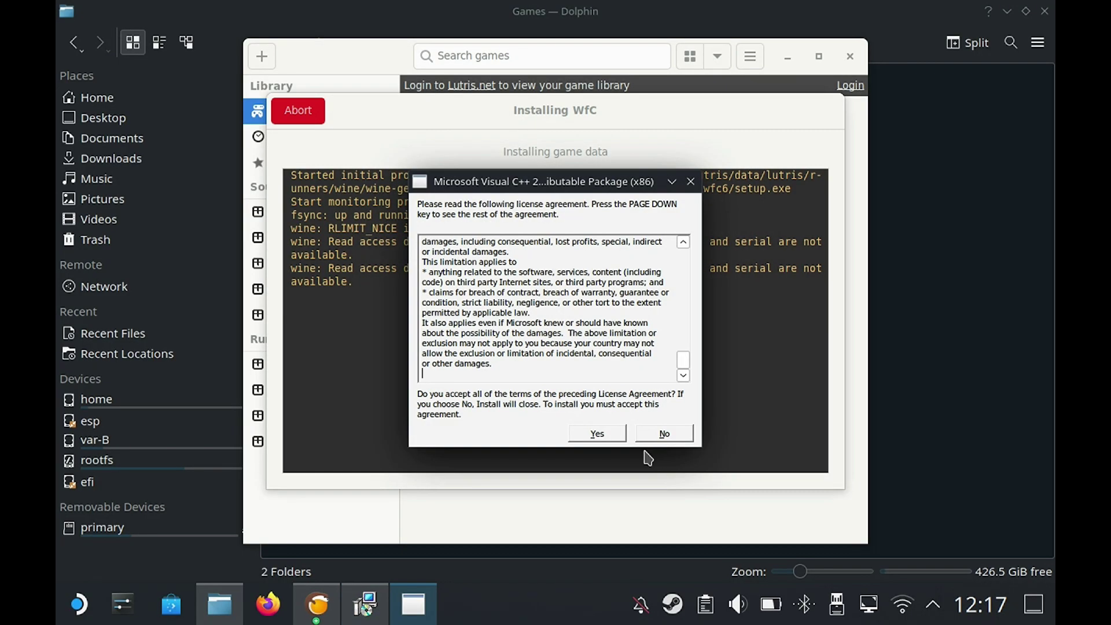
click(608, 437)
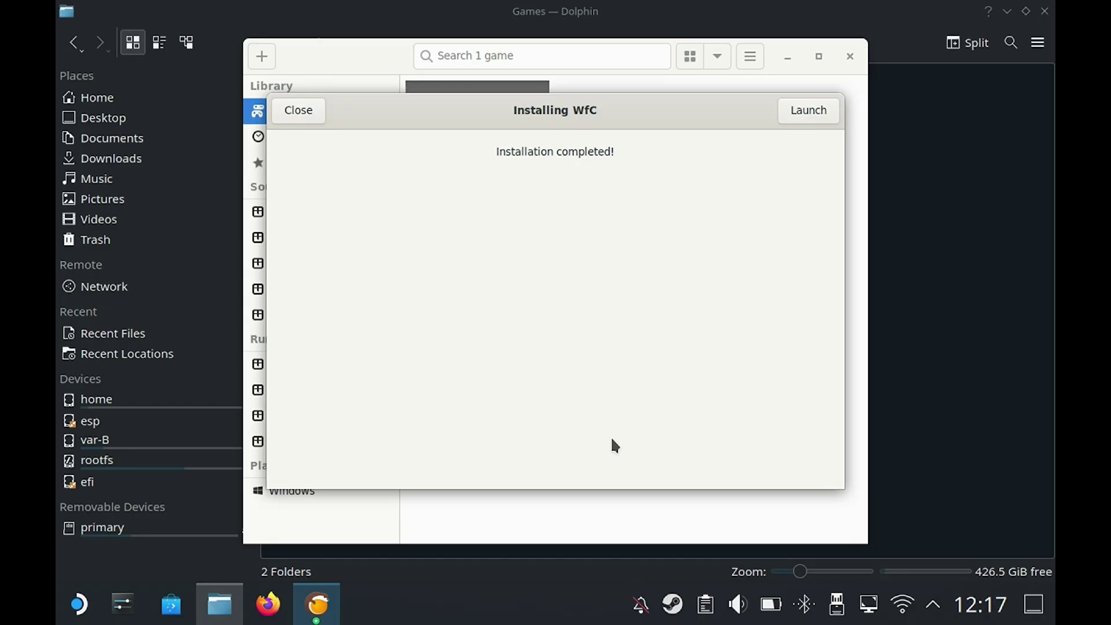
click(309, 120)
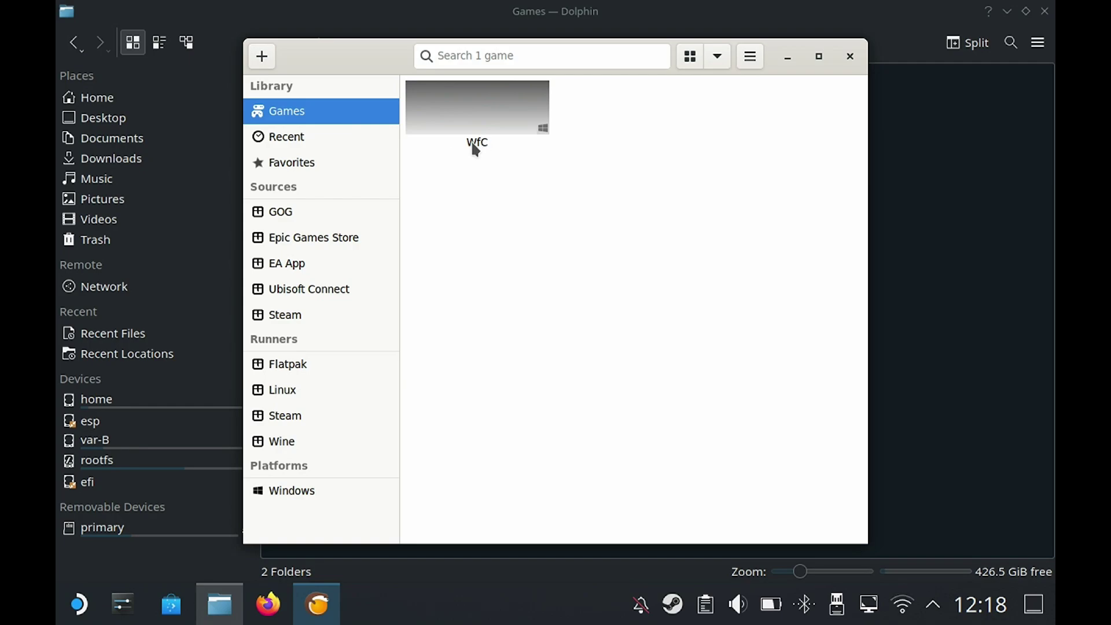
Step: Open the WfC game's configuration in Lutris and show its game options
right_click(474, 109)
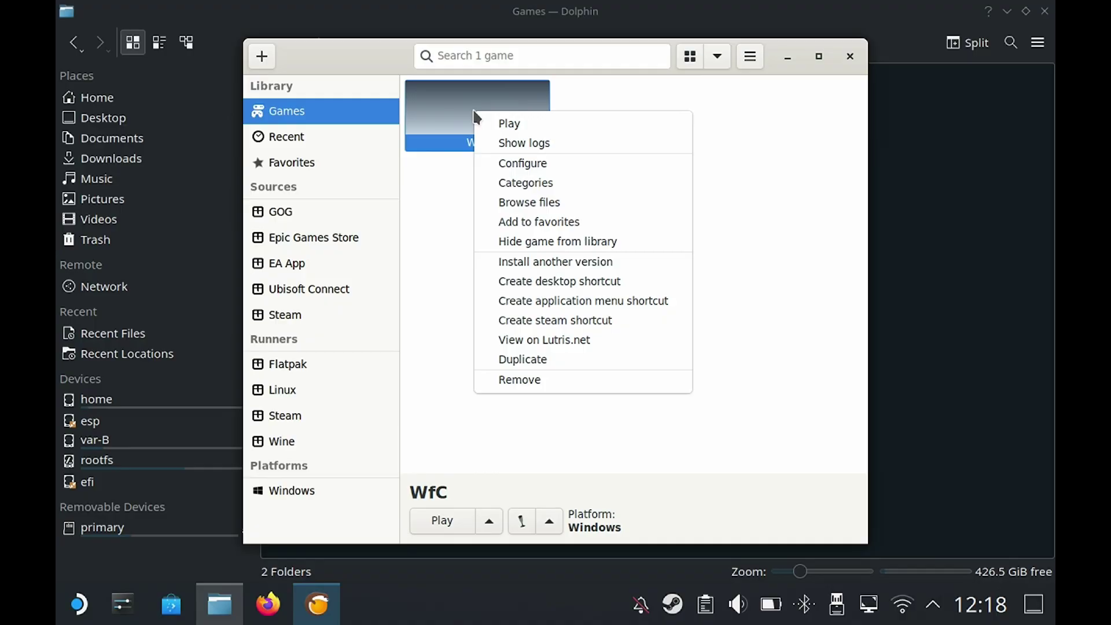
click(511, 164)
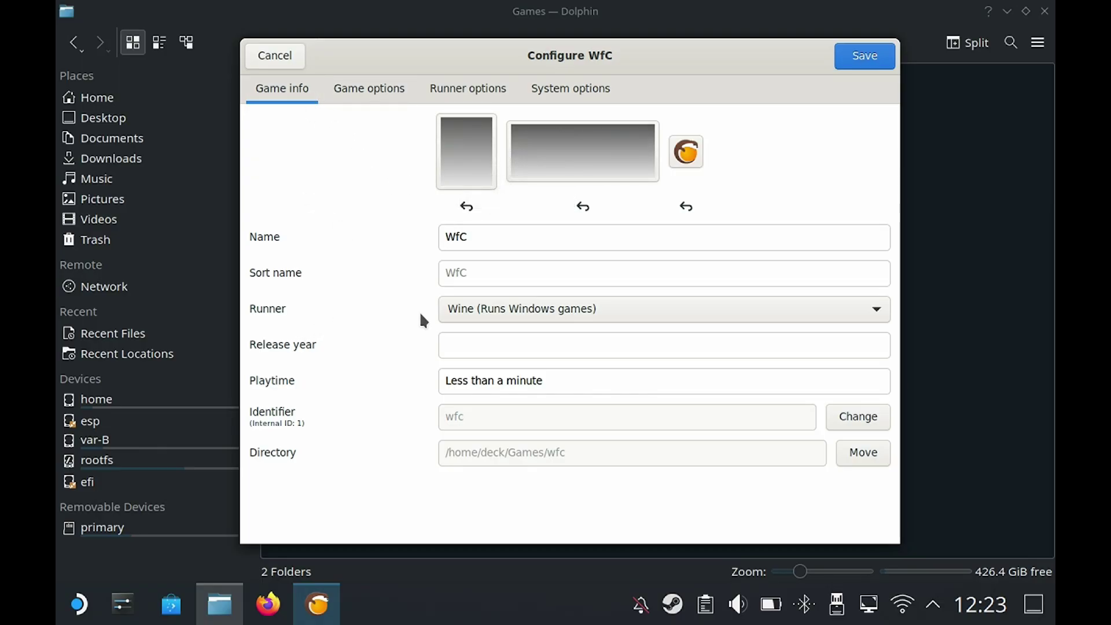
click(368, 93)
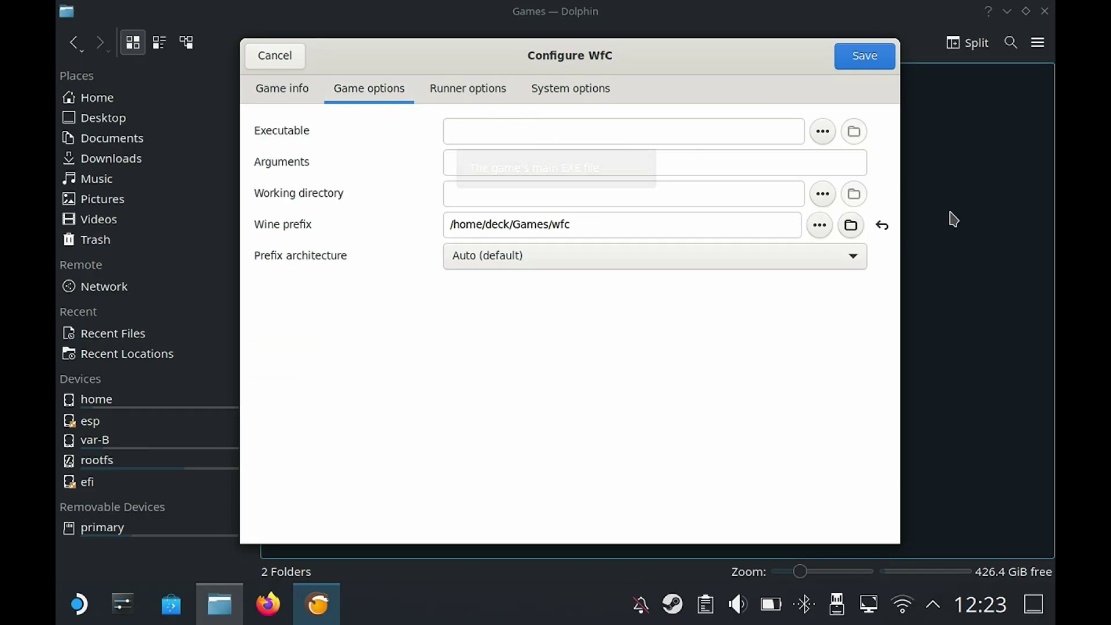
Step: Switch to Dolphin, open Downloads in a new tab, and copy TWFC.exe from ppt-wfc6/PROPHET/Binaries
click(981, 265)
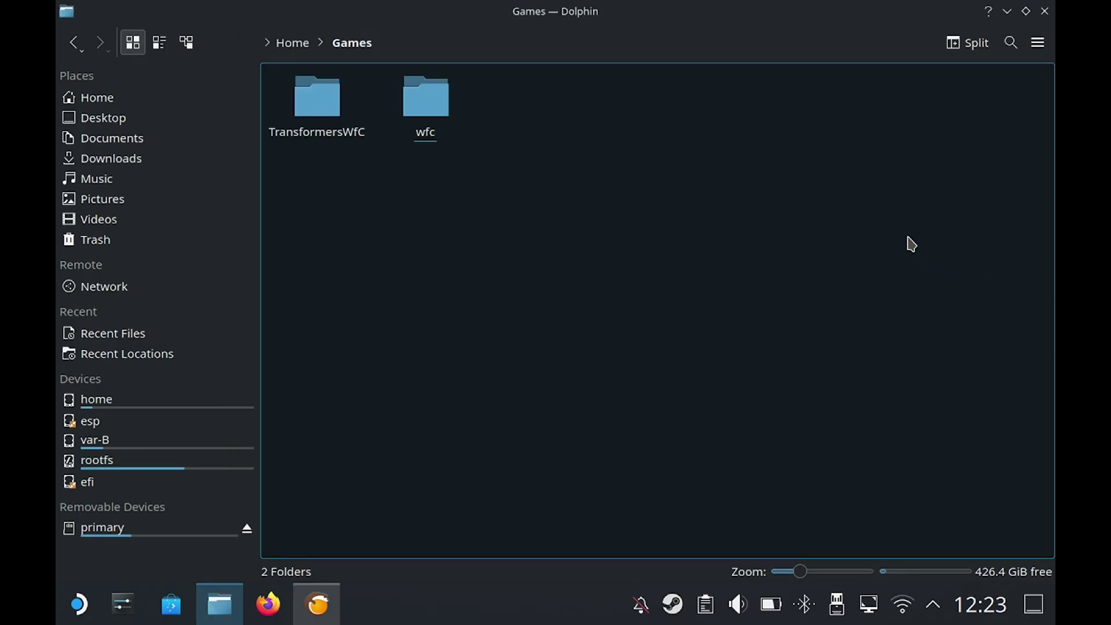
right_click(132, 169)
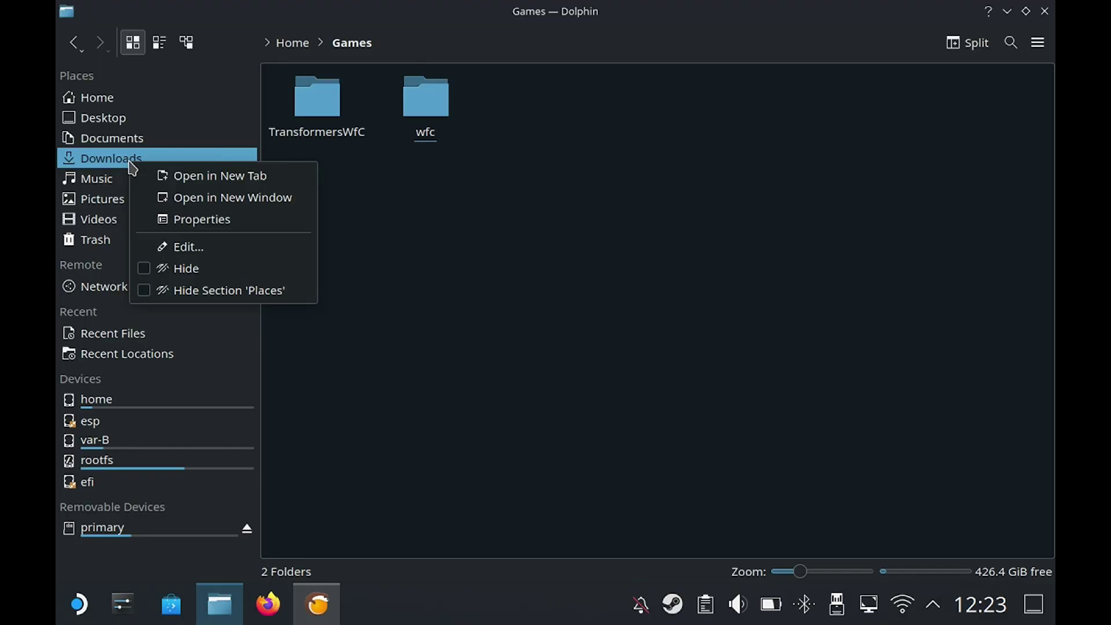
click(191, 177)
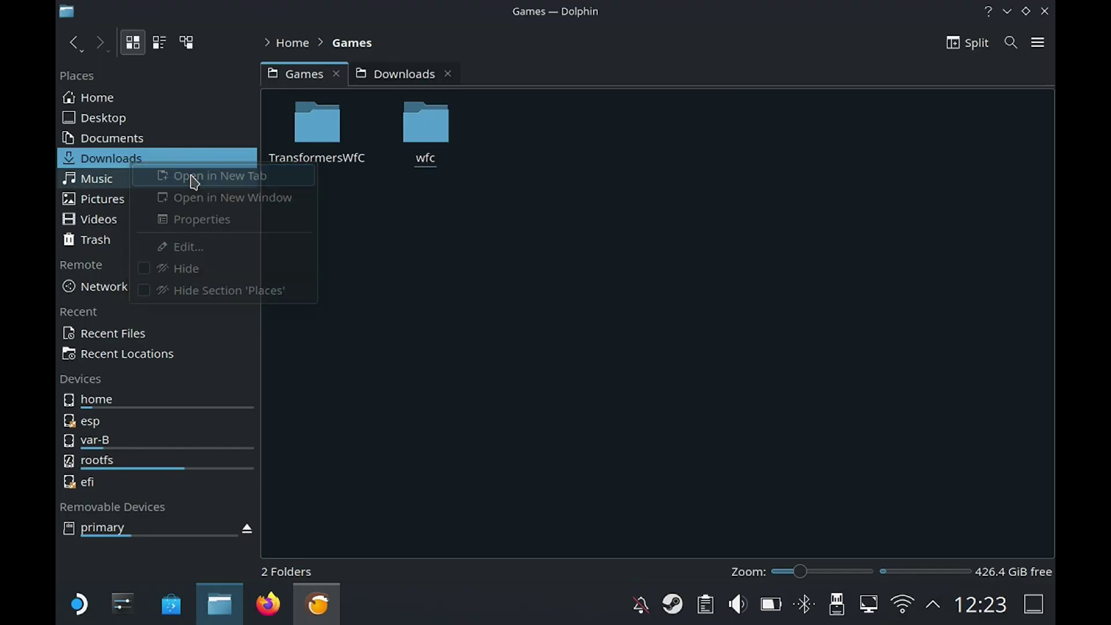
click(384, 81)
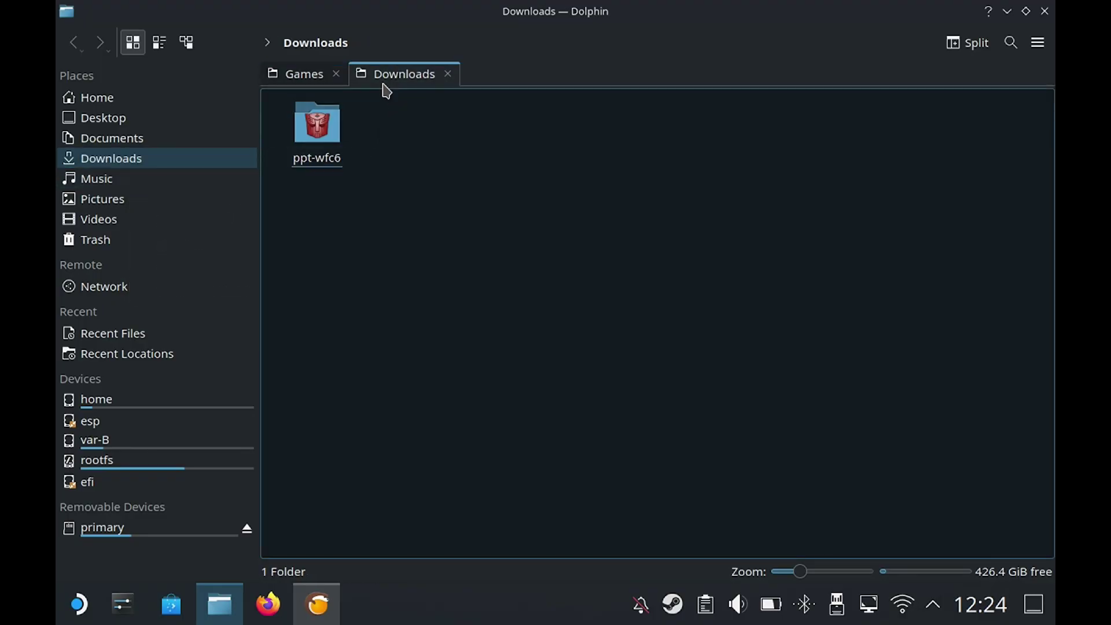
double_click(346, 126)
double_click(337, 127)
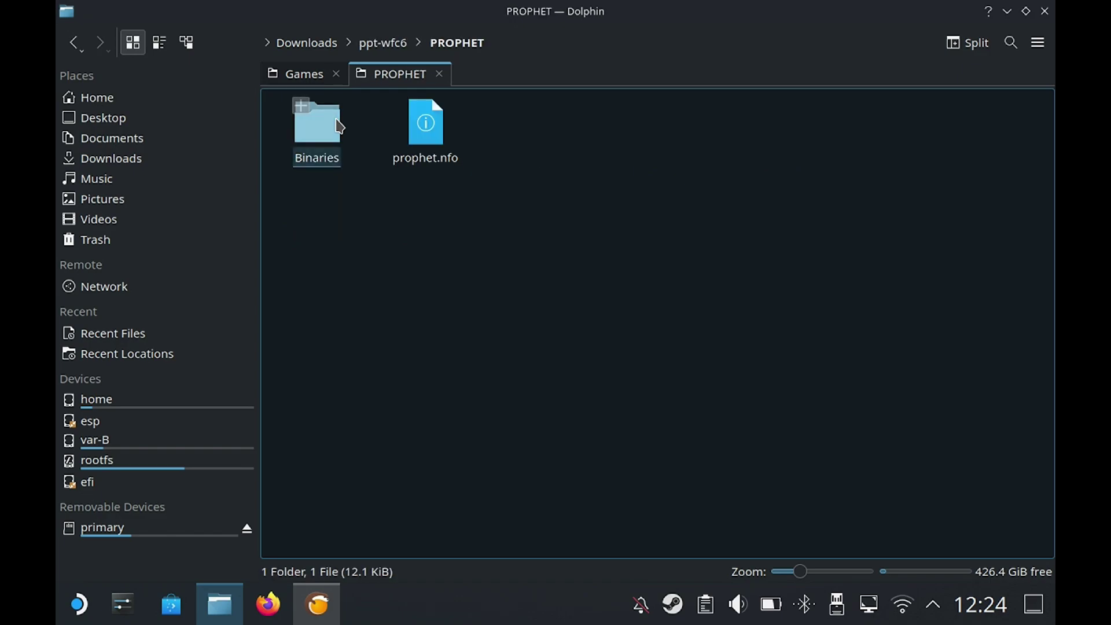
double_click(340, 128)
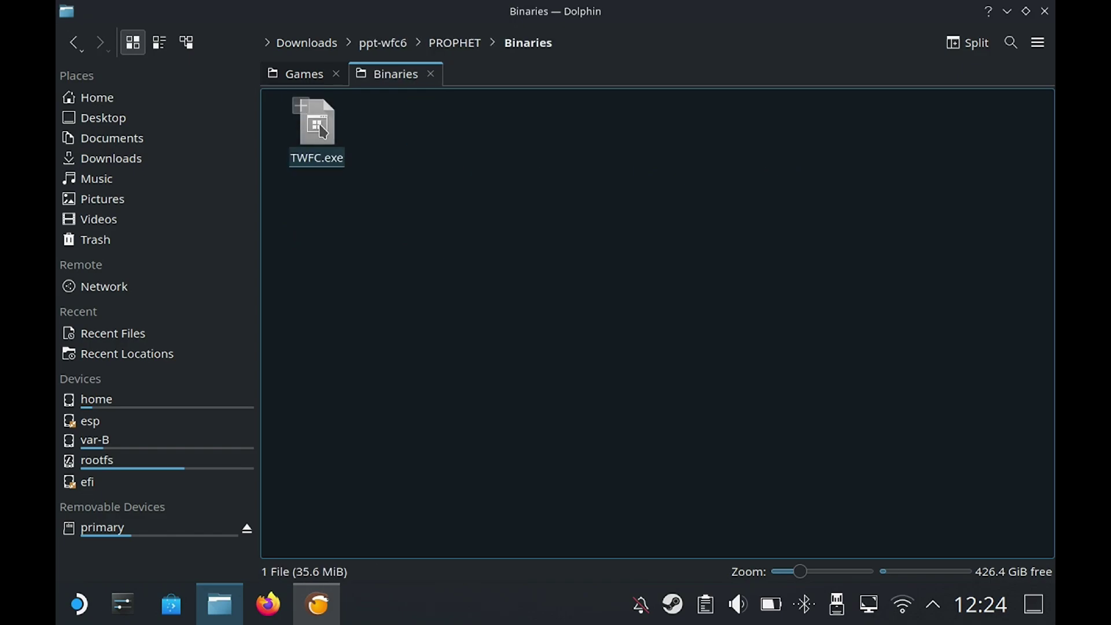
right_click(322, 129)
click(360, 188)
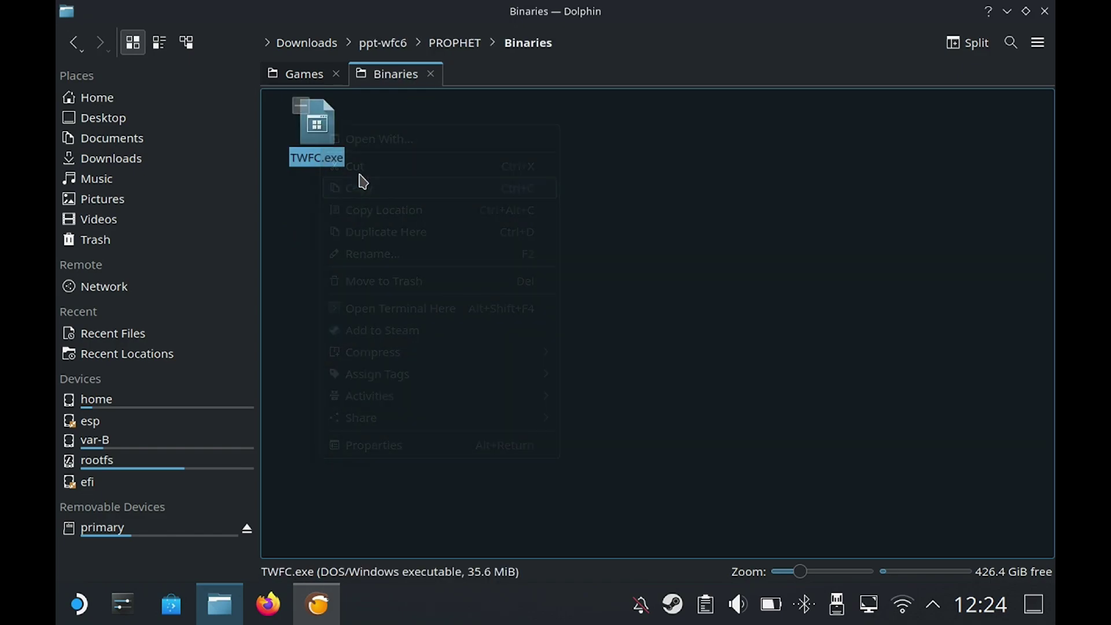
Step: Move the original TWFC.exe in Games/TransformersWfC/Binaries to the trash
click(315, 74)
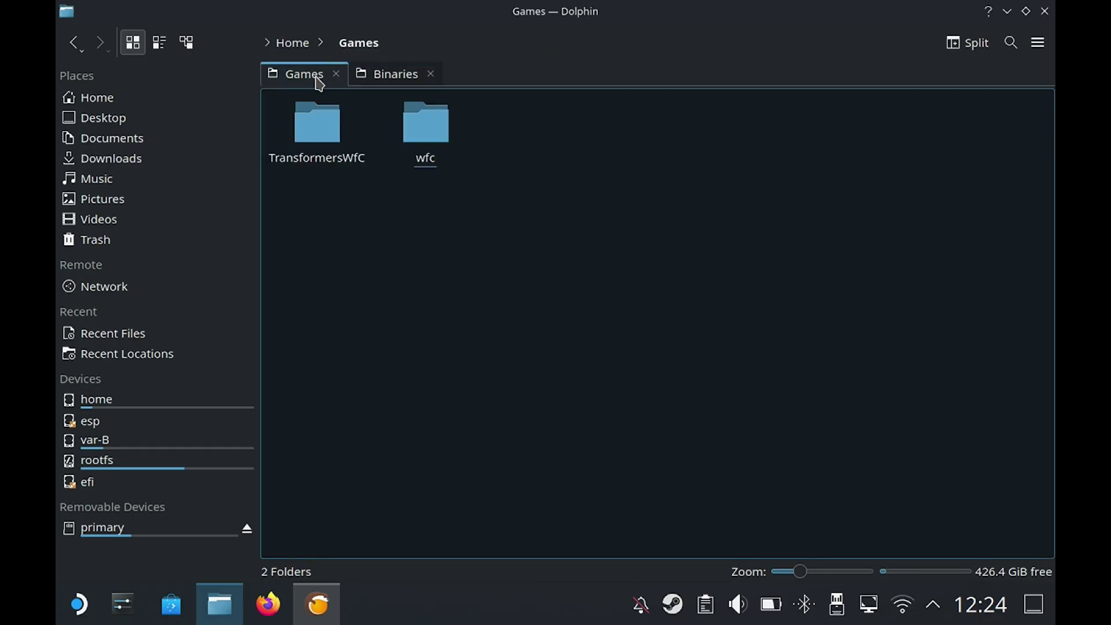
double_click(324, 136)
double_click(324, 136)
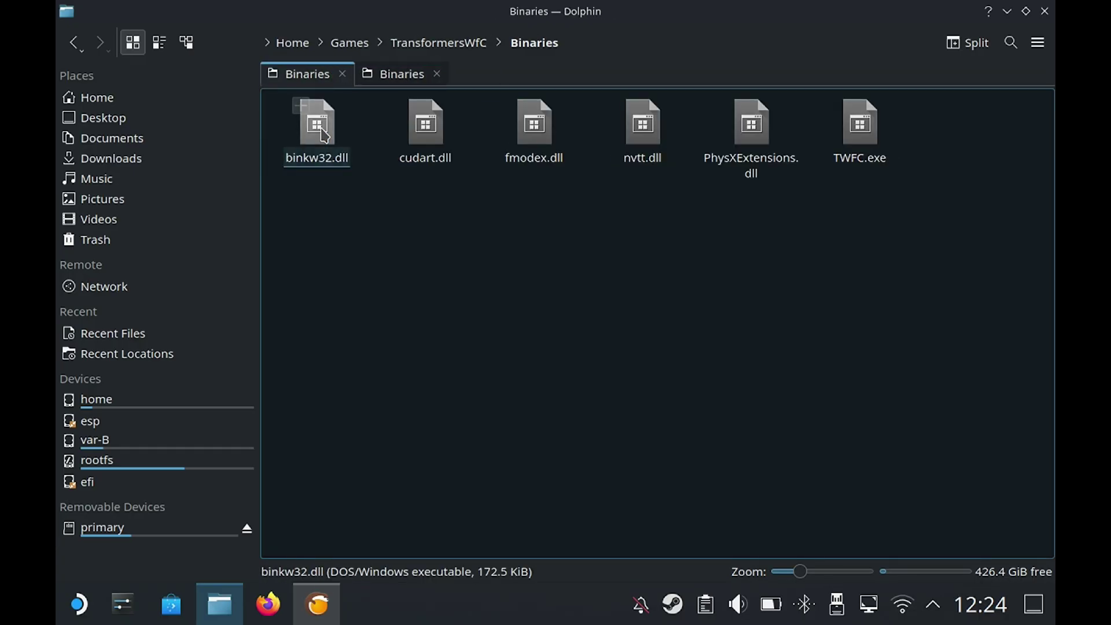
click(868, 139)
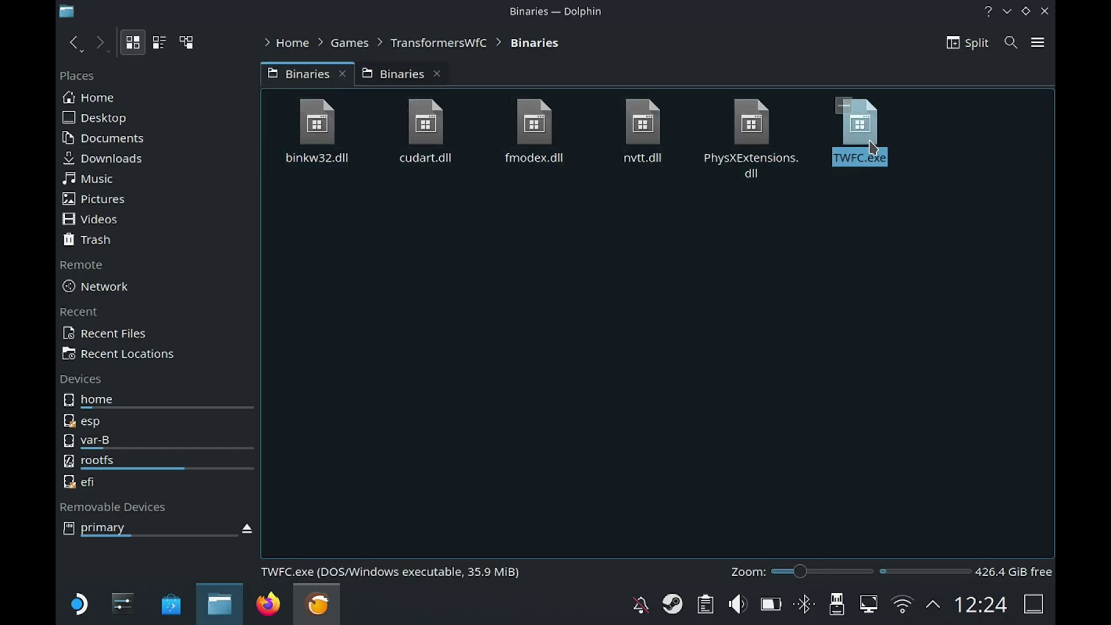
right_click(872, 147)
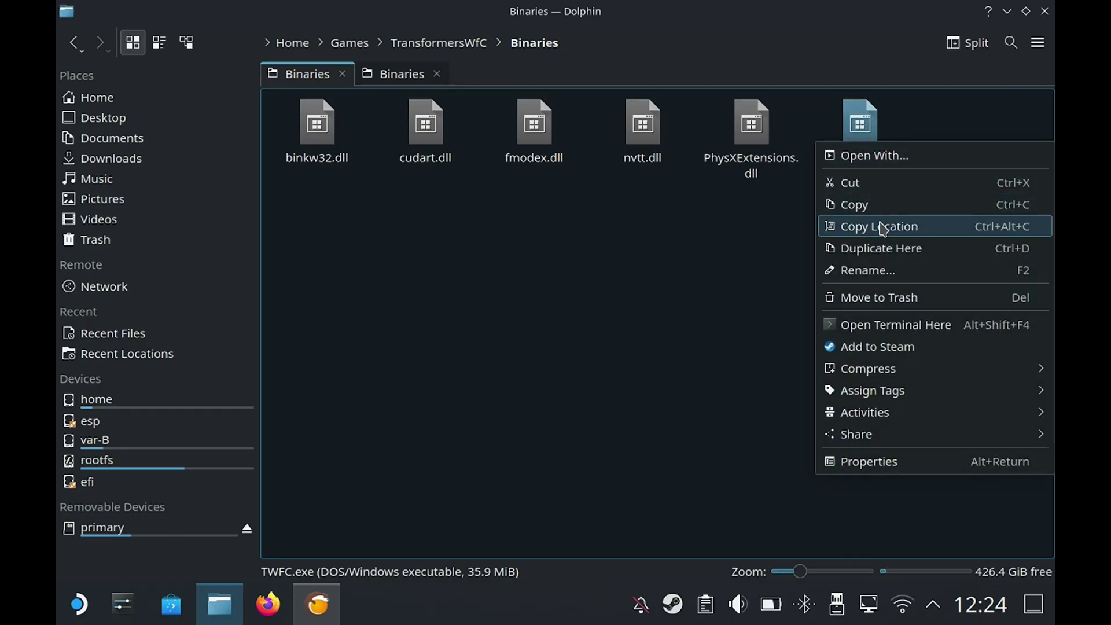
click(889, 297)
Step: Paste the copied TWFC.exe into TransformersWfC/Binaries and return to the Games folder
right_click(880, 248)
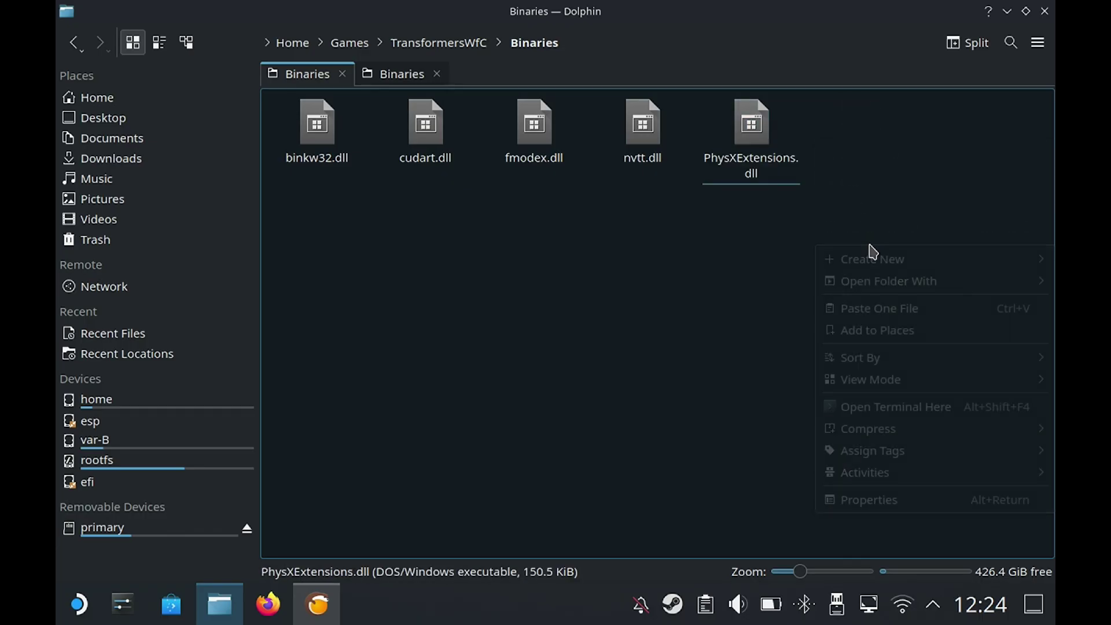
click(879, 316)
click(870, 303)
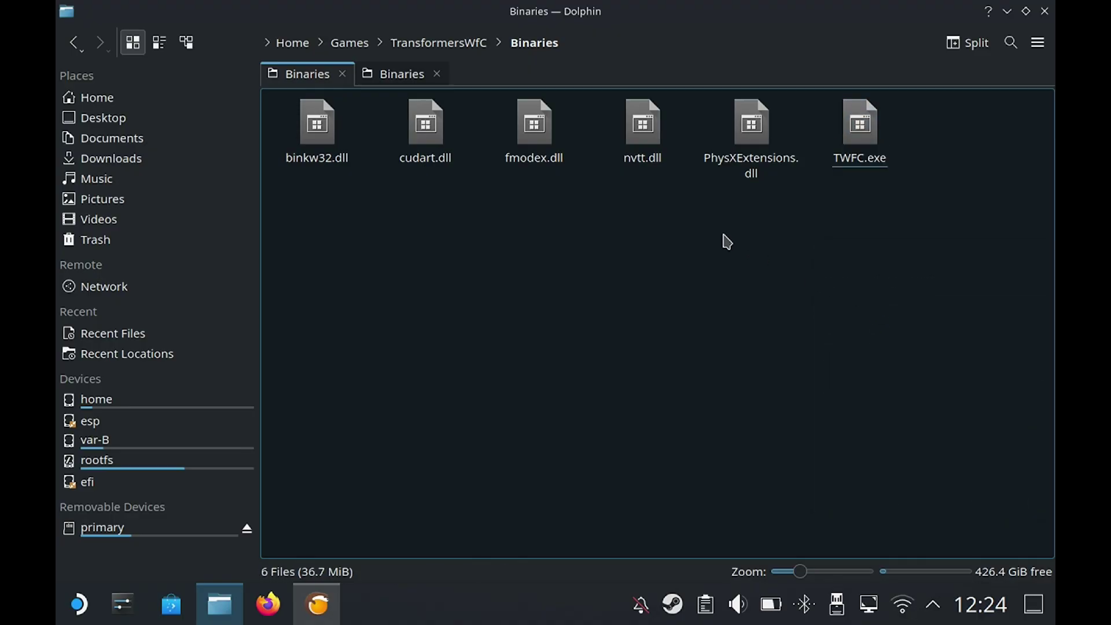
click(74, 45)
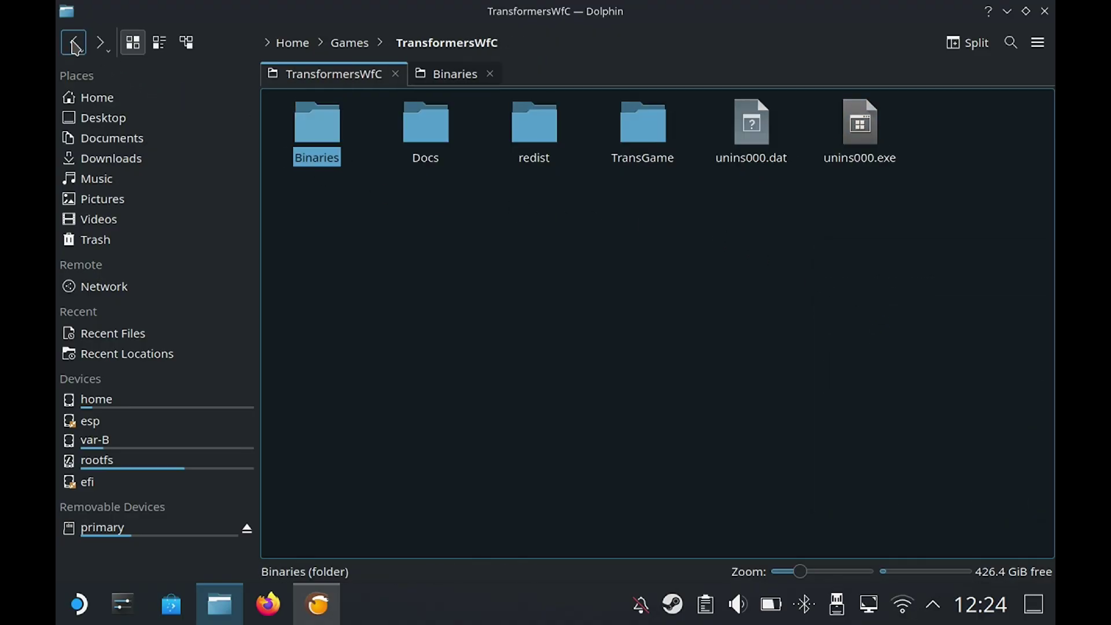
click(74, 45)
click(362, 230)
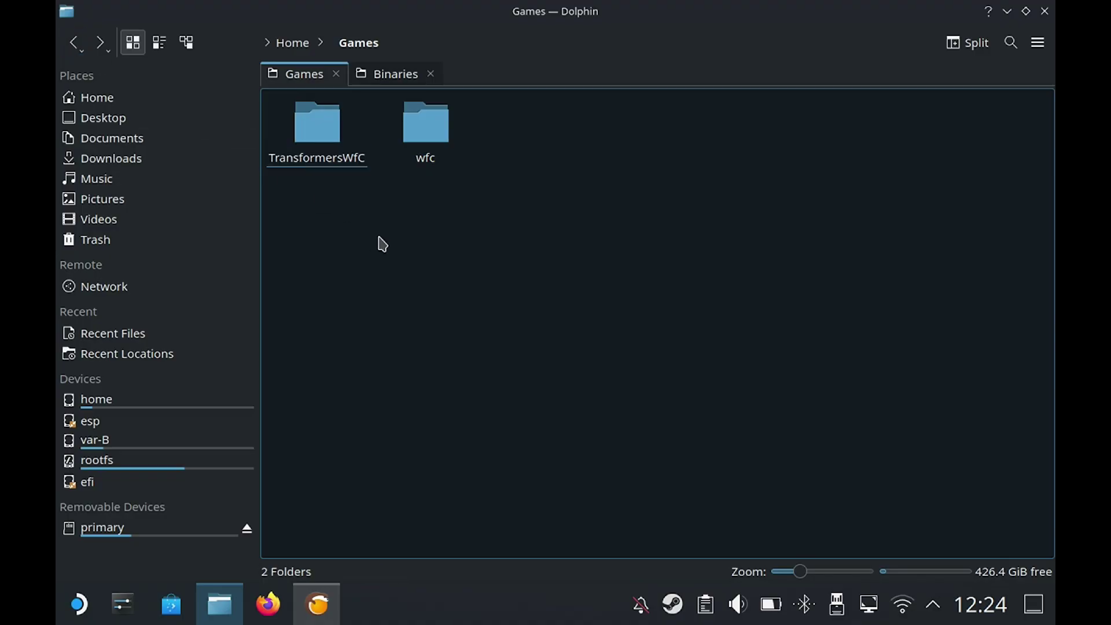
Step: Switch to Lutris and set WfC's executable to /home/deck/Games/TransformersWfC/Binaries/TWFC.exe in its configuration
click(317, 604)
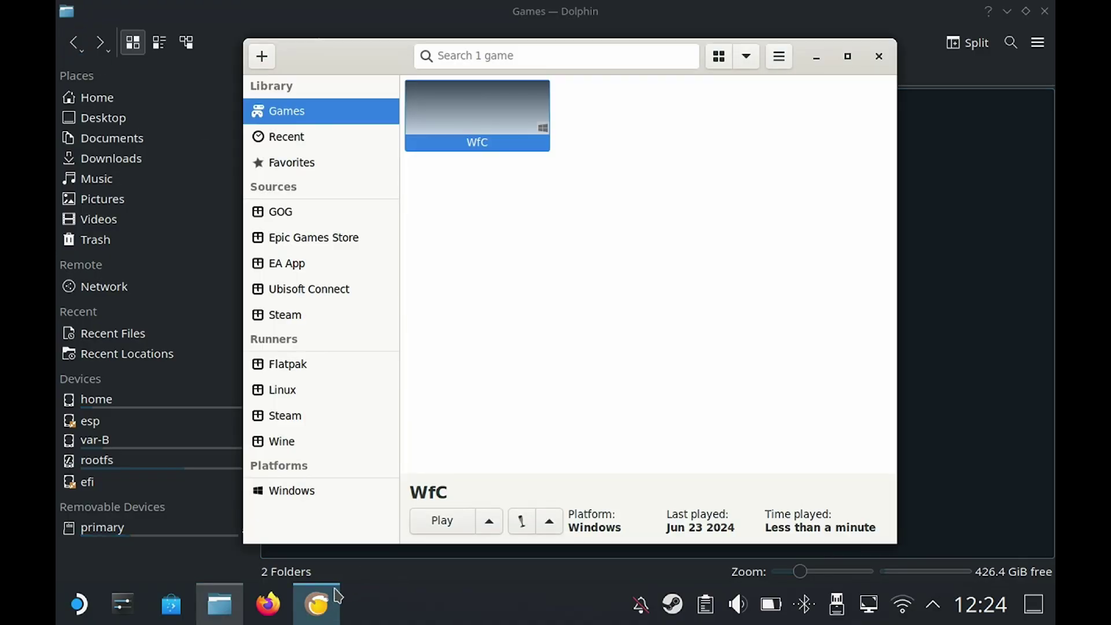
right_click(473, 119)
click(517, 171)
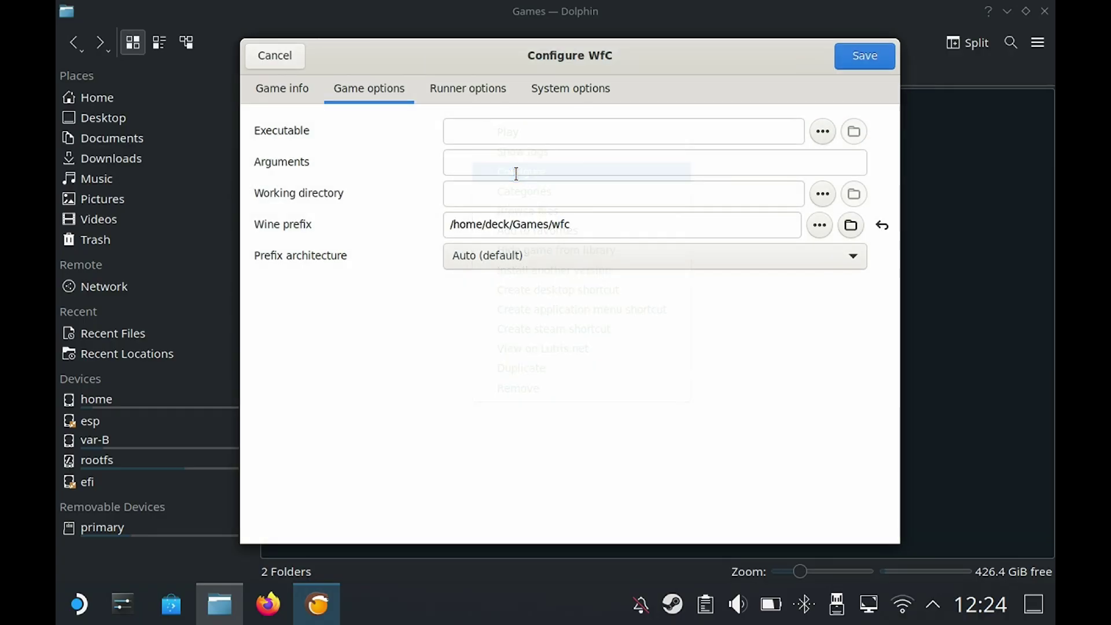
click(823, 132)
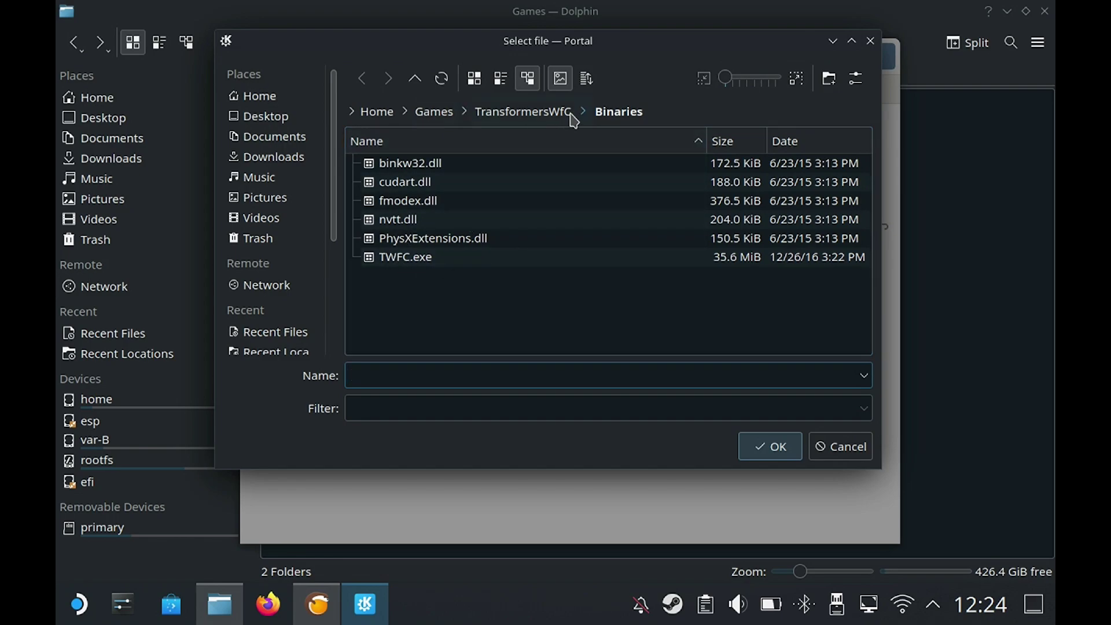
click(413, 259)
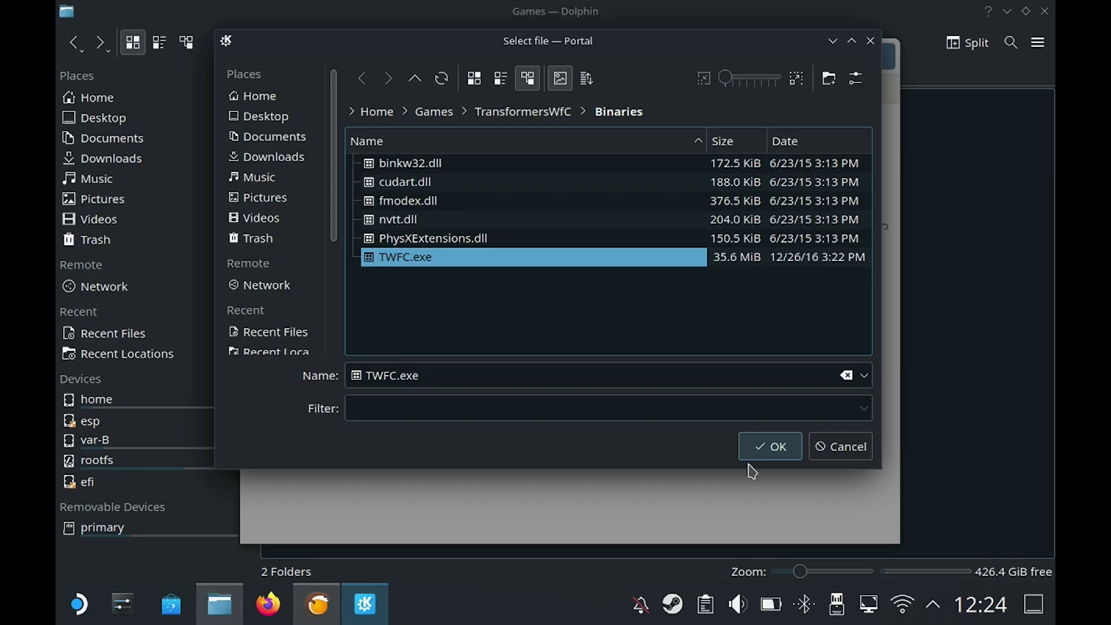
click(755, 446)
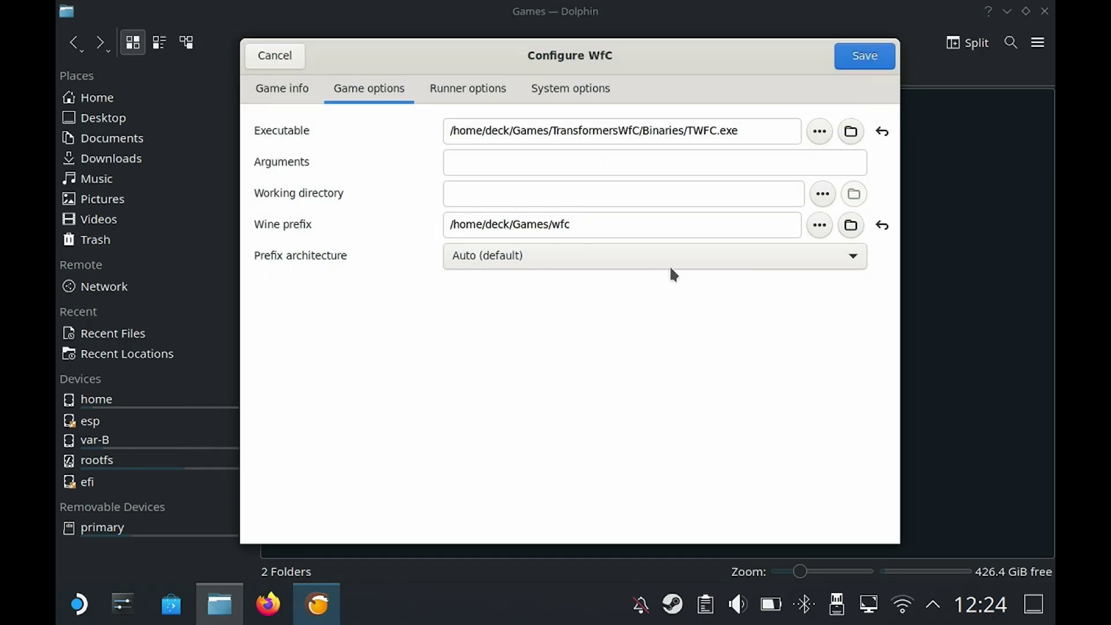
Step: Set WfC's working directory to /home/deck/Games/TransformersWfC/Binaries and save the configuration
click(819, 194)
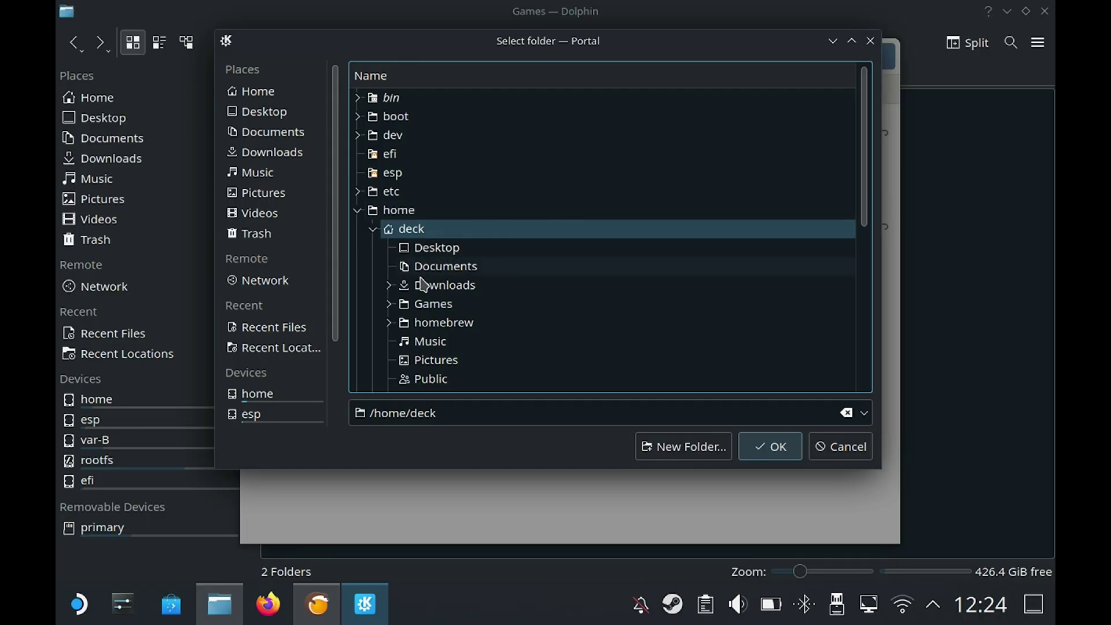
click(409, 307)
double_click(409, 307)
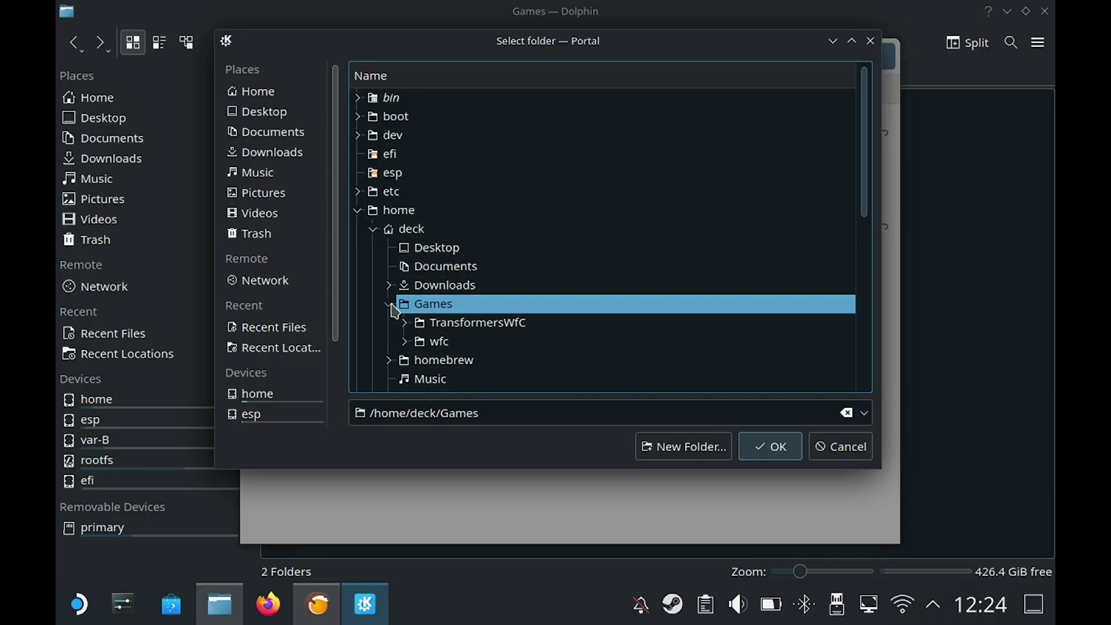
click(405, 324)
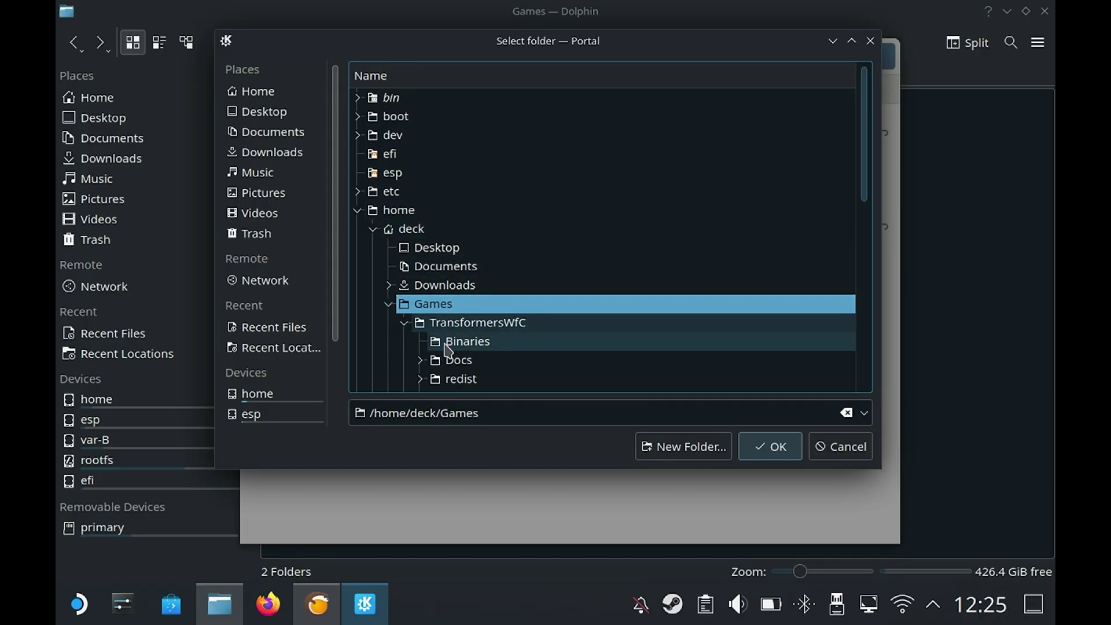
click(463, 341)
click(763, 452)
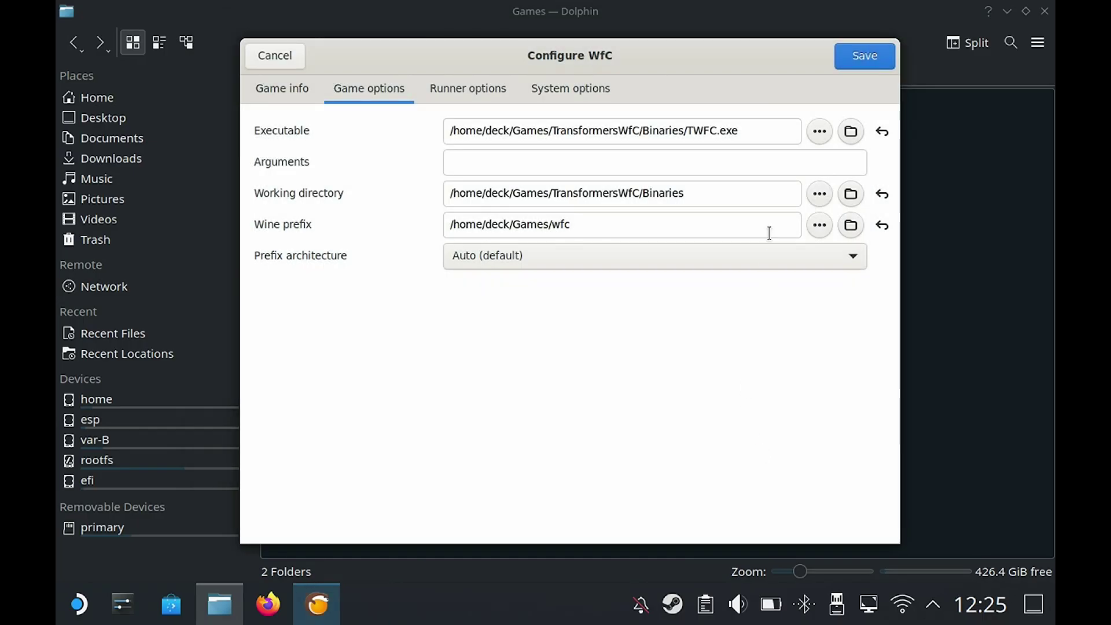
click(856, 68)
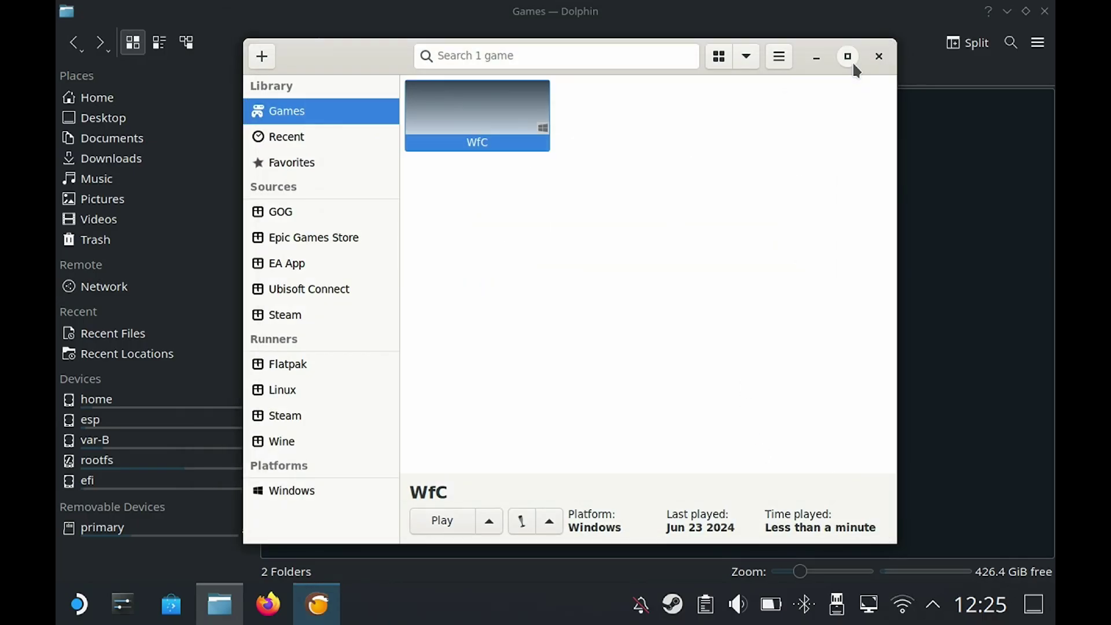
Step: Set WfC's executable to PhysX_10.01.29_9.10.0129_SystemSoftware.exe from the TransformersWfC/redist folder and save the configuration
click(449, 531)
right_click(468, 110)
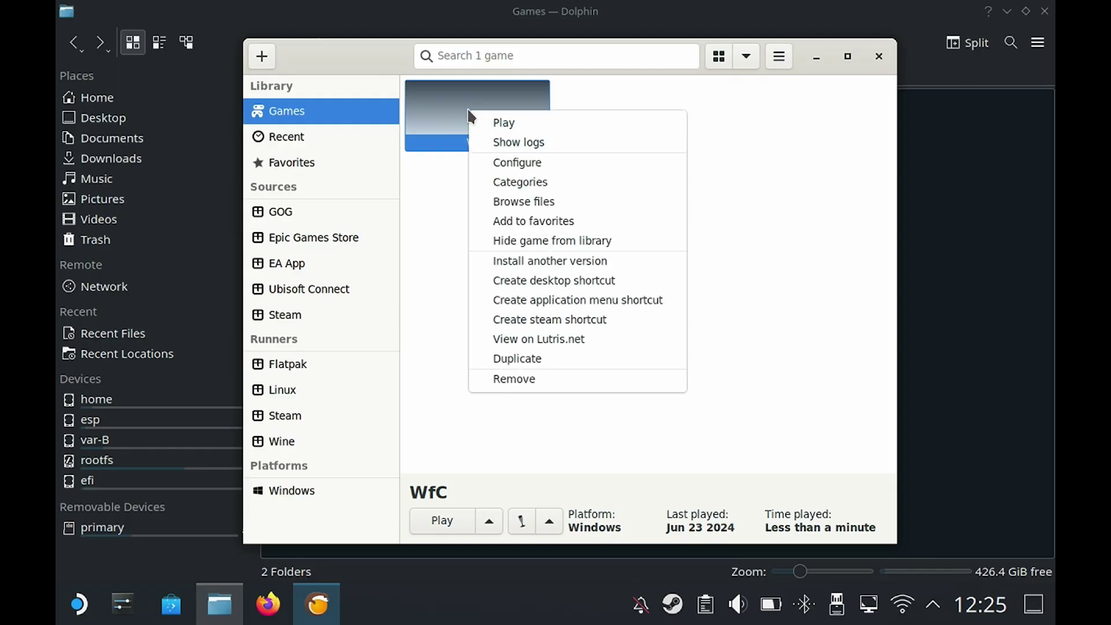
click(536, 167)
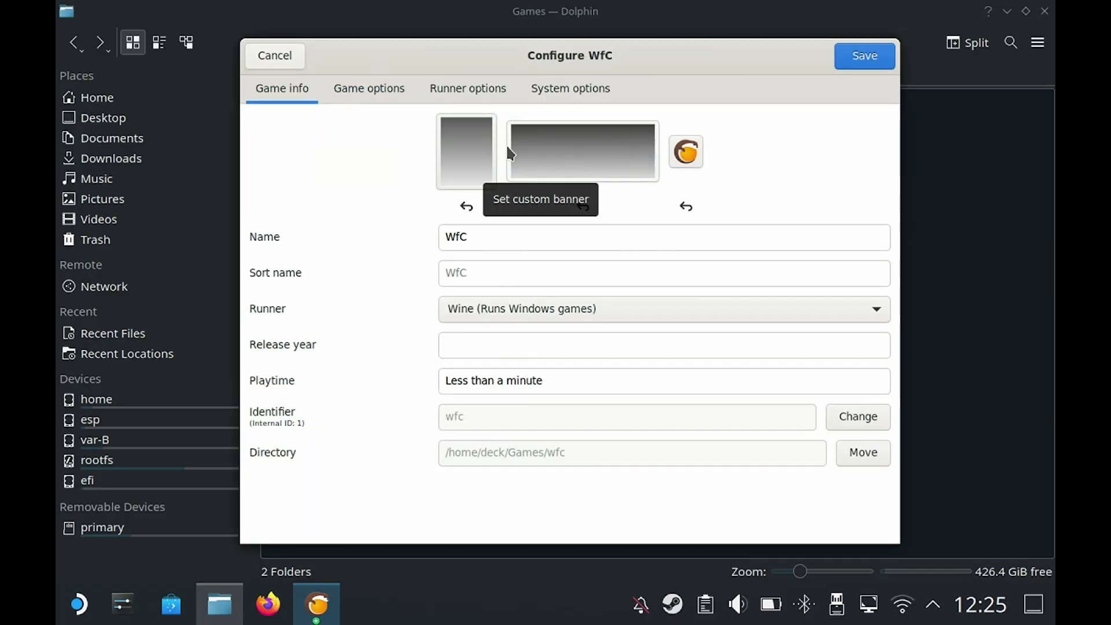
click(375, 95)
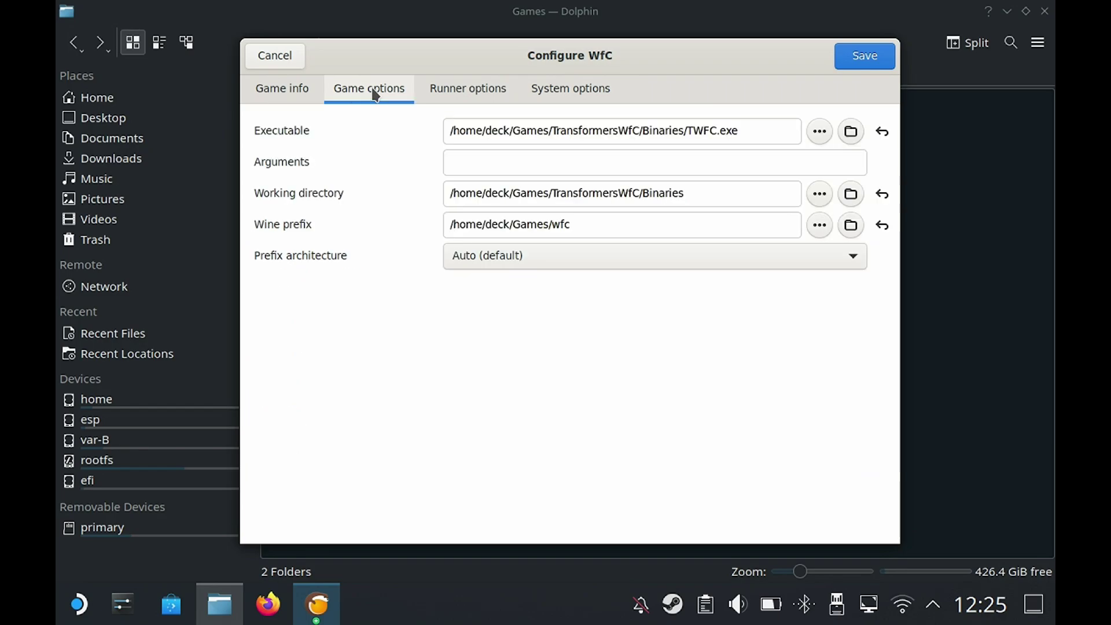
click(816, 132)
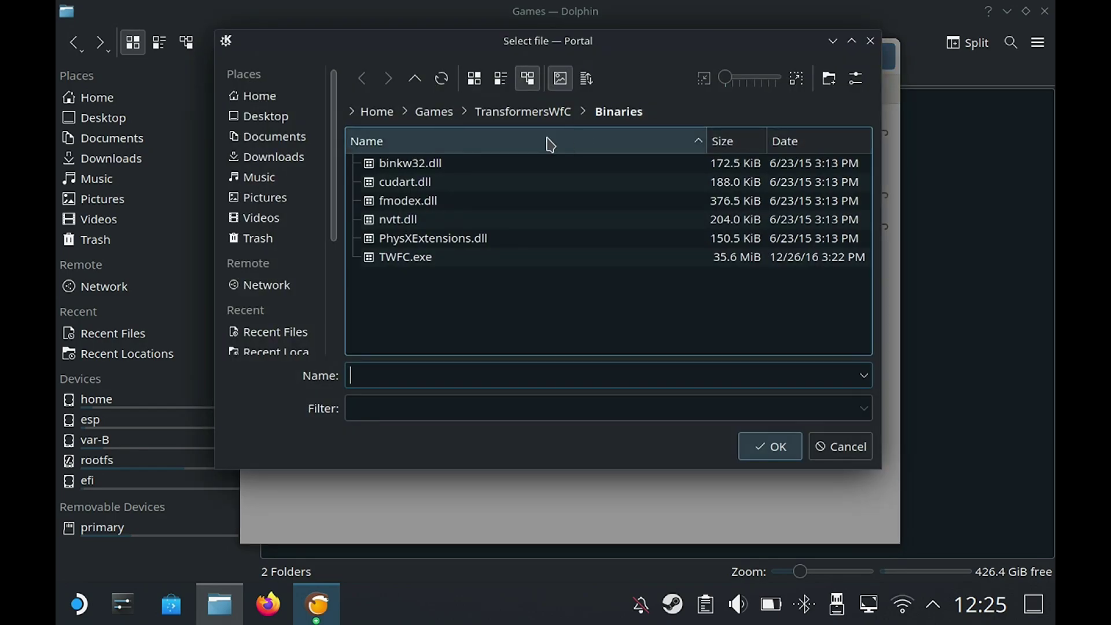
click(422, 86)
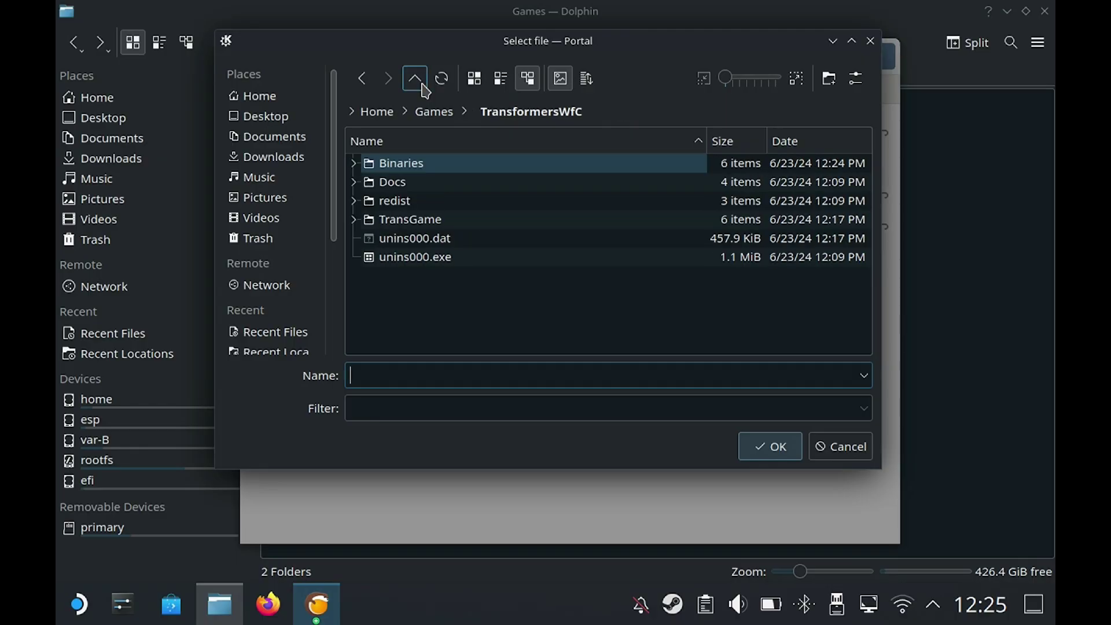
click(399, 204)
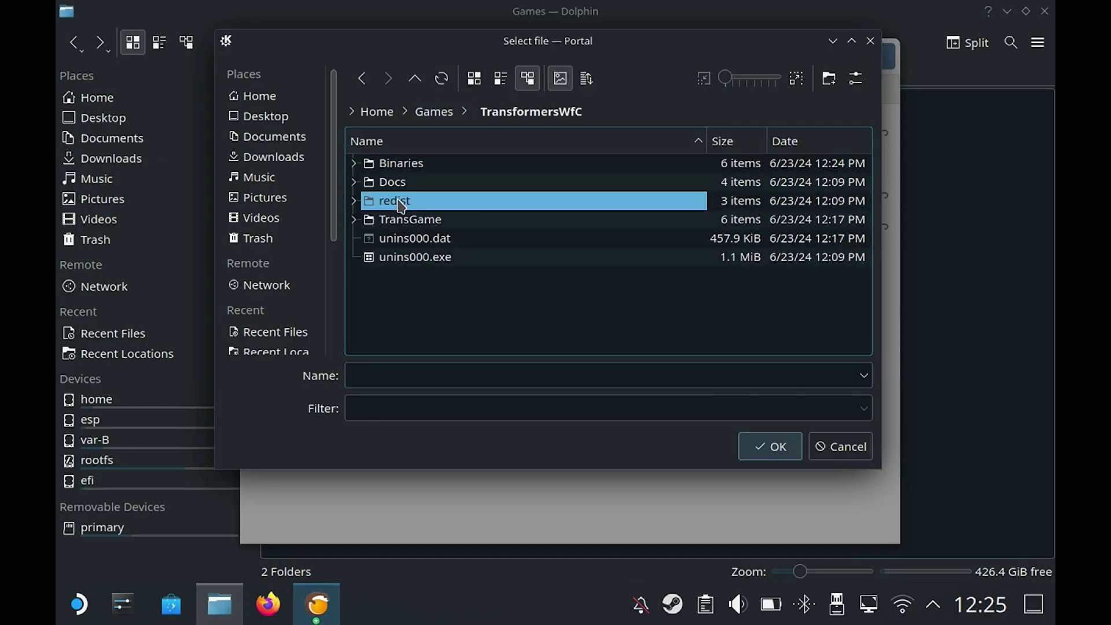
double_click(401, 206)
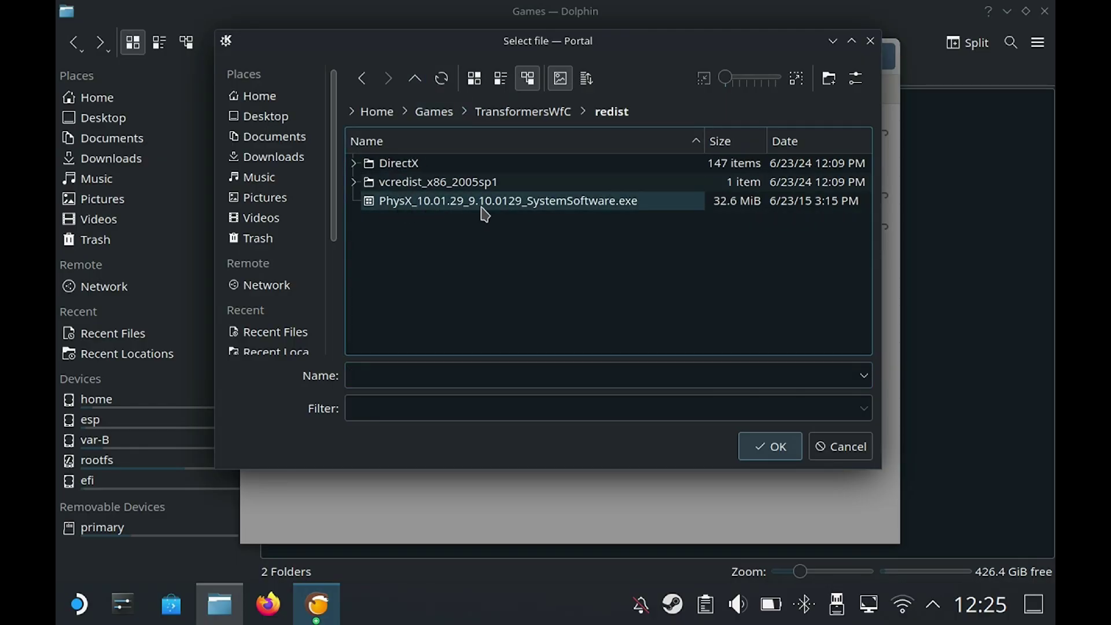
click(585, 208)
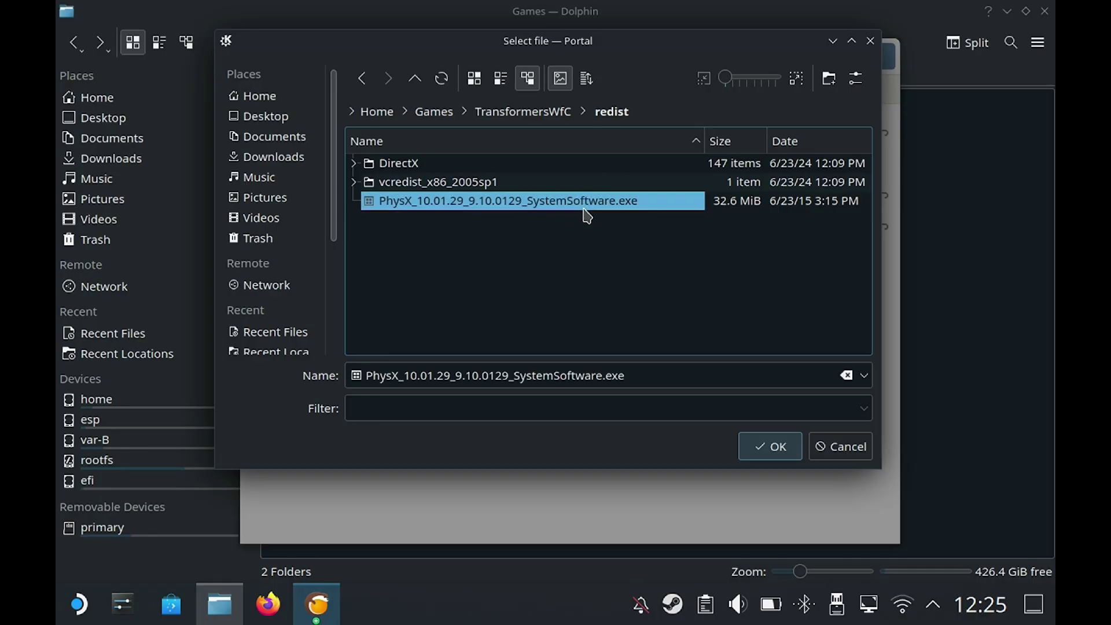
click(768, 456)
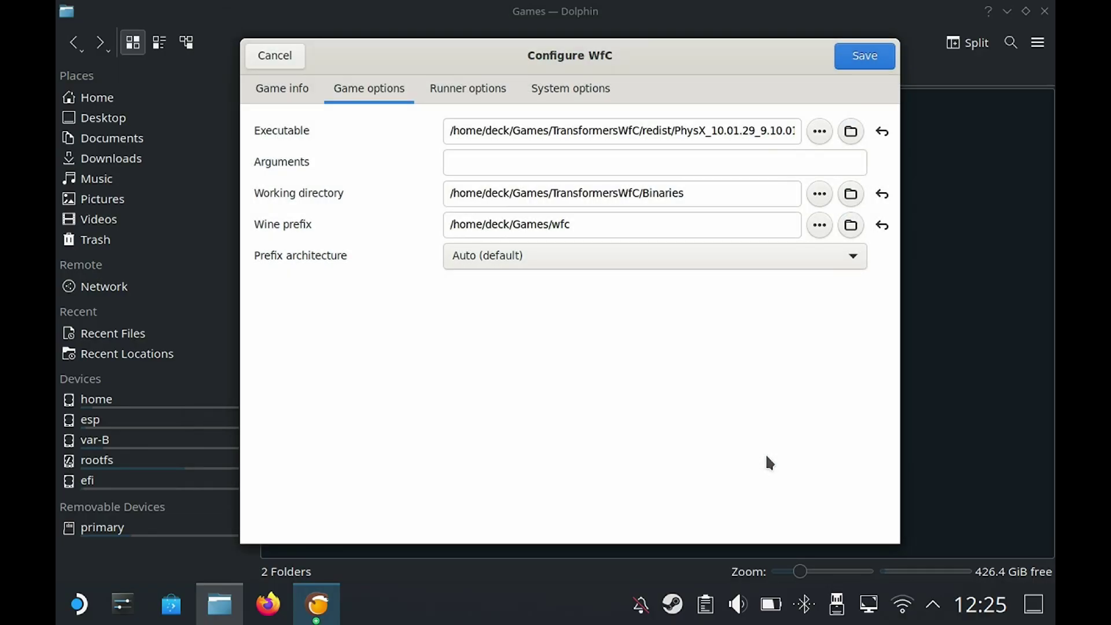
click(848, 64)
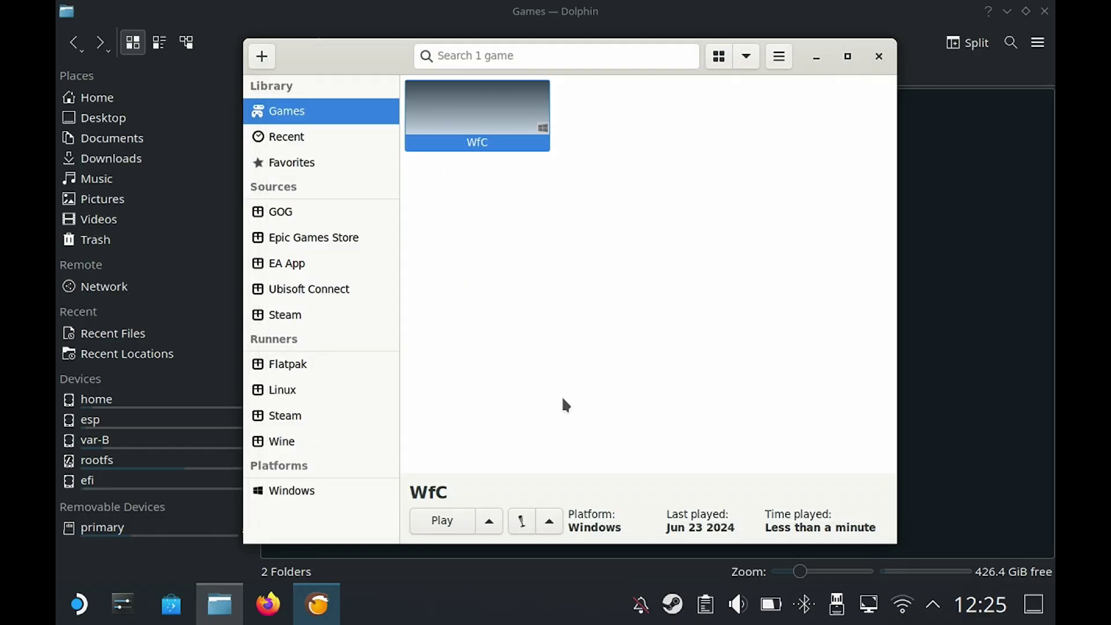
Step: Run the WfC entry to install NVIDIA PhysX, accepting the license and finishing the setup
click(549, 521)
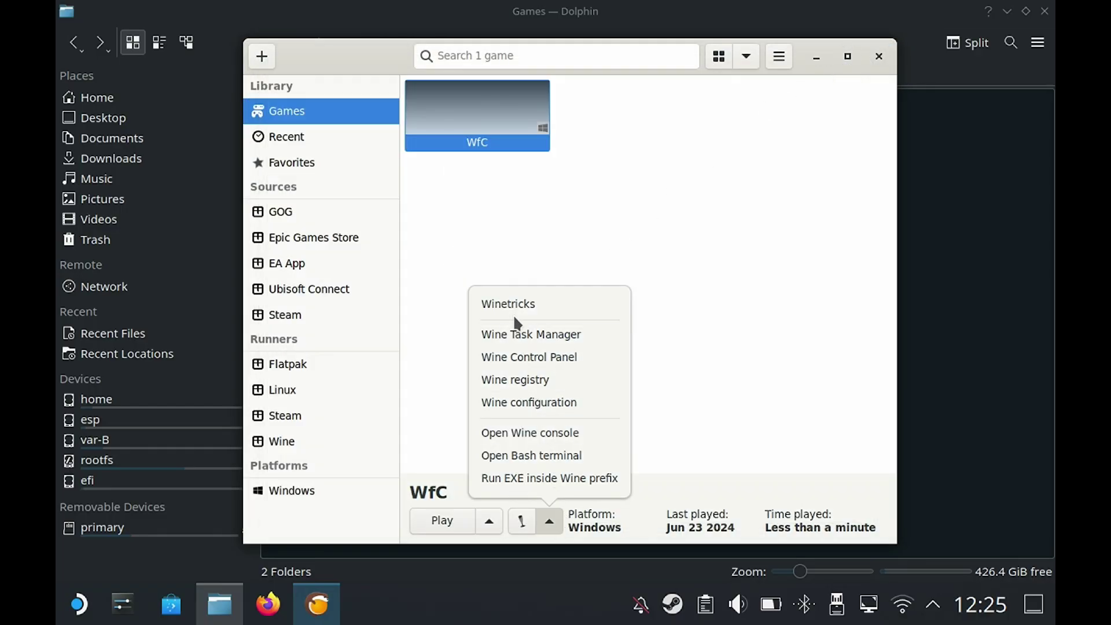
click(441, 302)
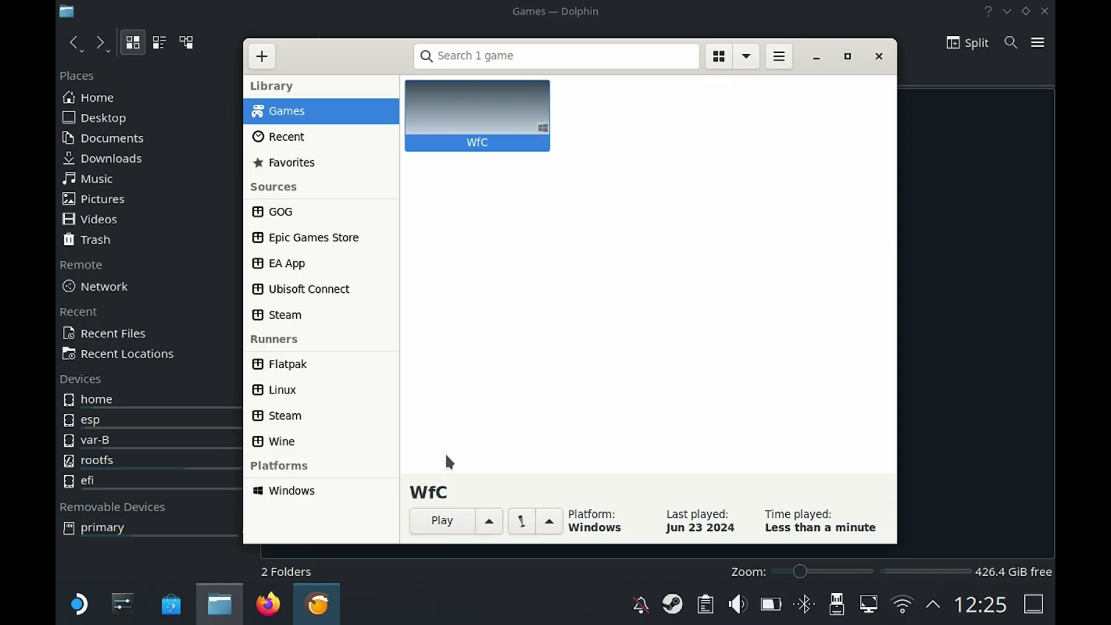
click(441, 521)
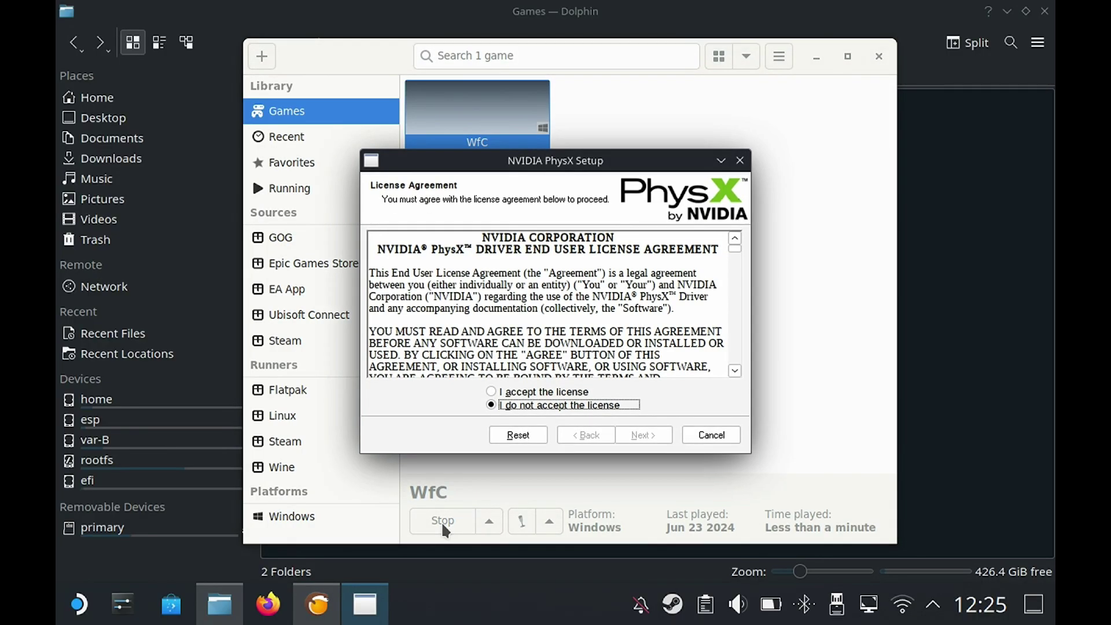
click(492, 392)
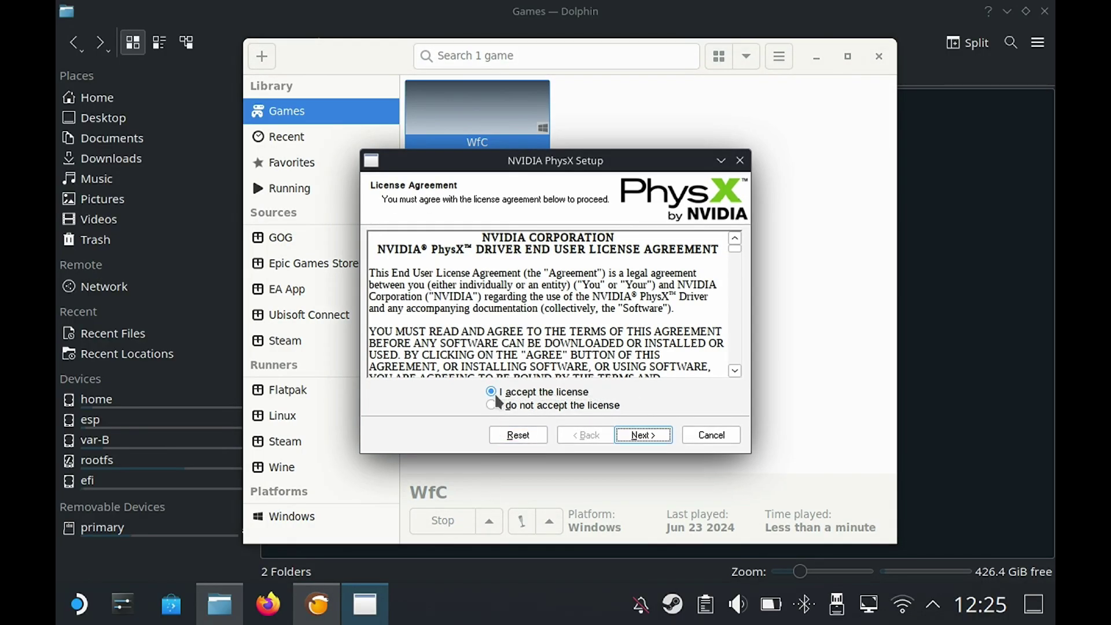
click(650, 437)
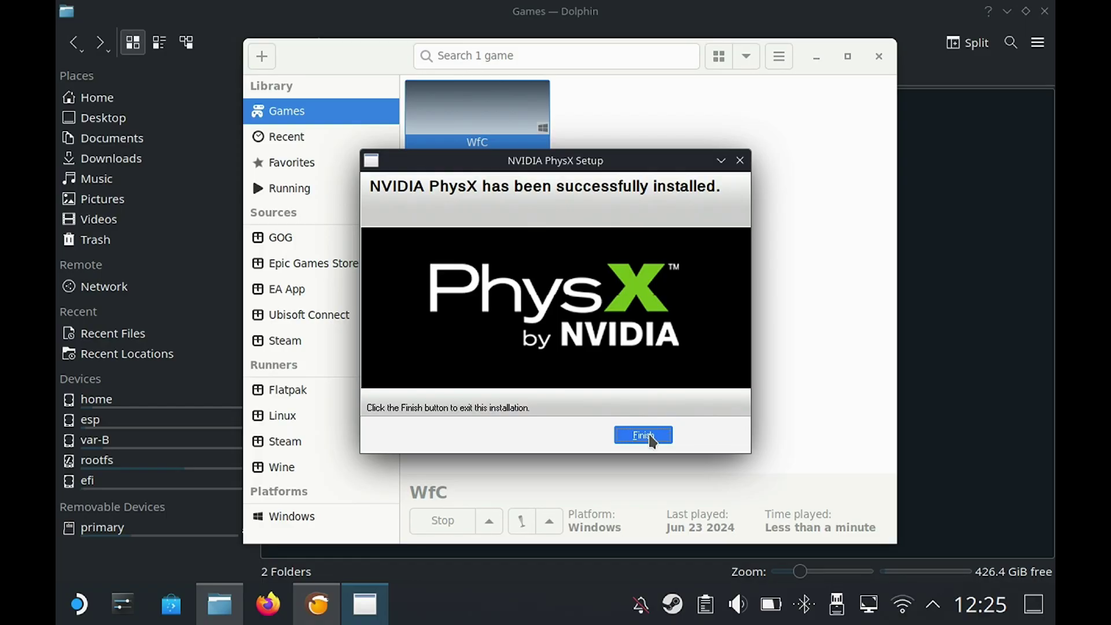
click(650, 435)
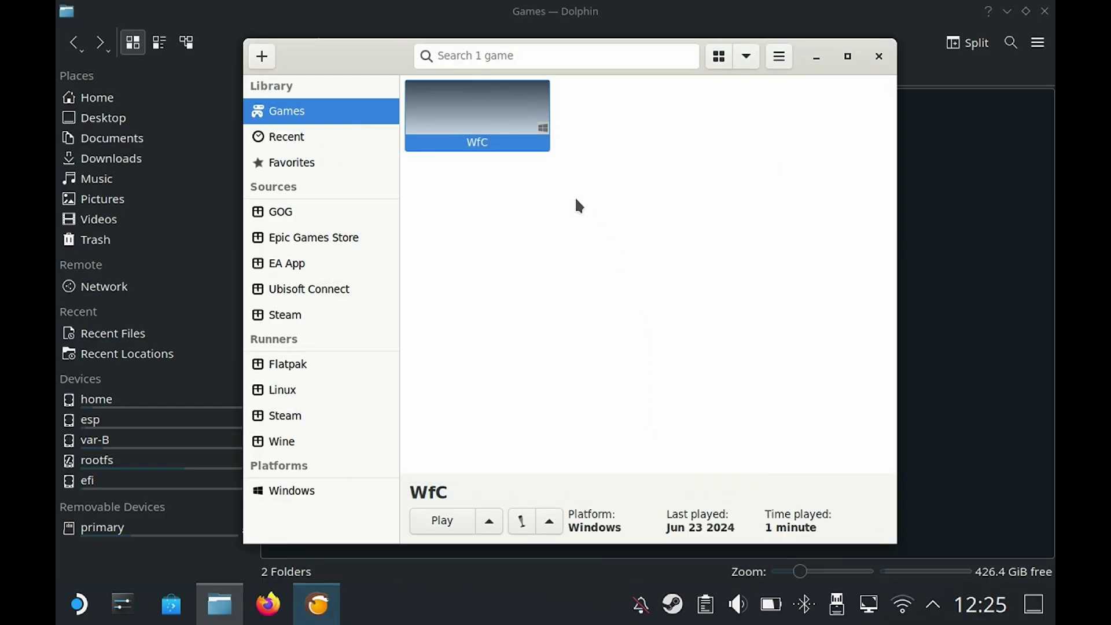
Step: Set WfC's executable back to /home/deck/Games/TransformersWfC/Binaries/TWFC.exe in its configuration
right_click(470, 110)
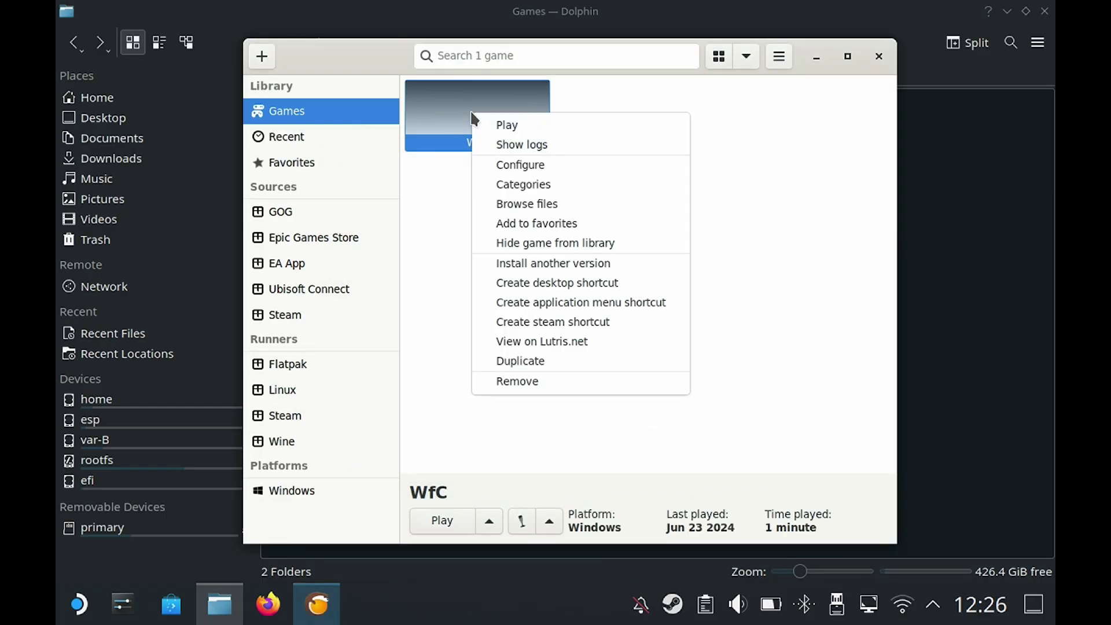
click(523, 168)
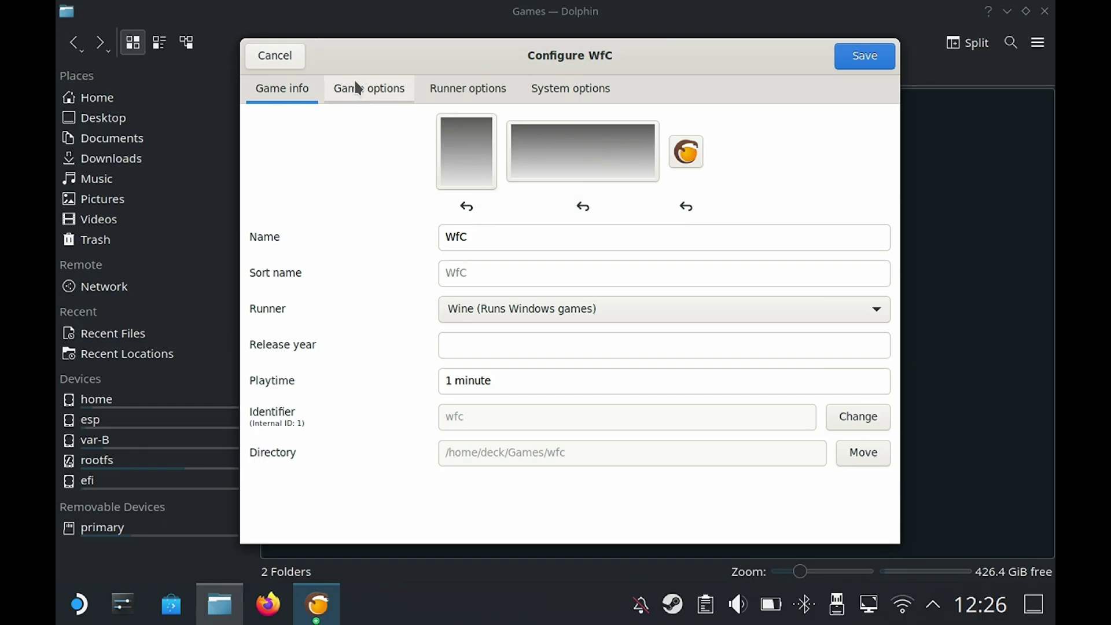
click(356, 87)
click(820, 131)
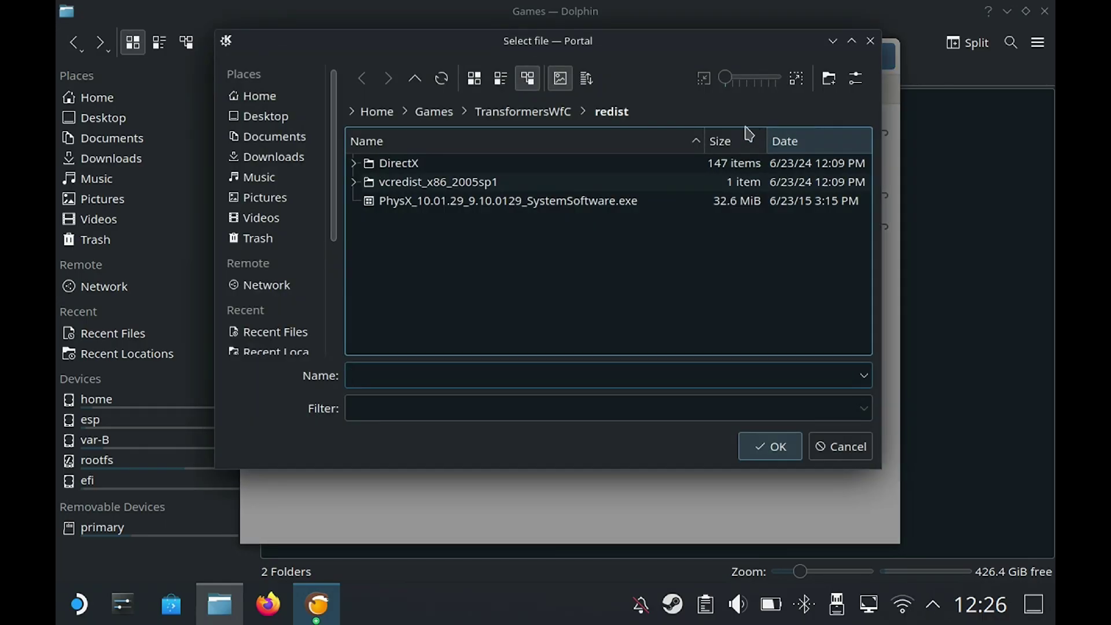
click(414, 79)
double_click(408, 162)
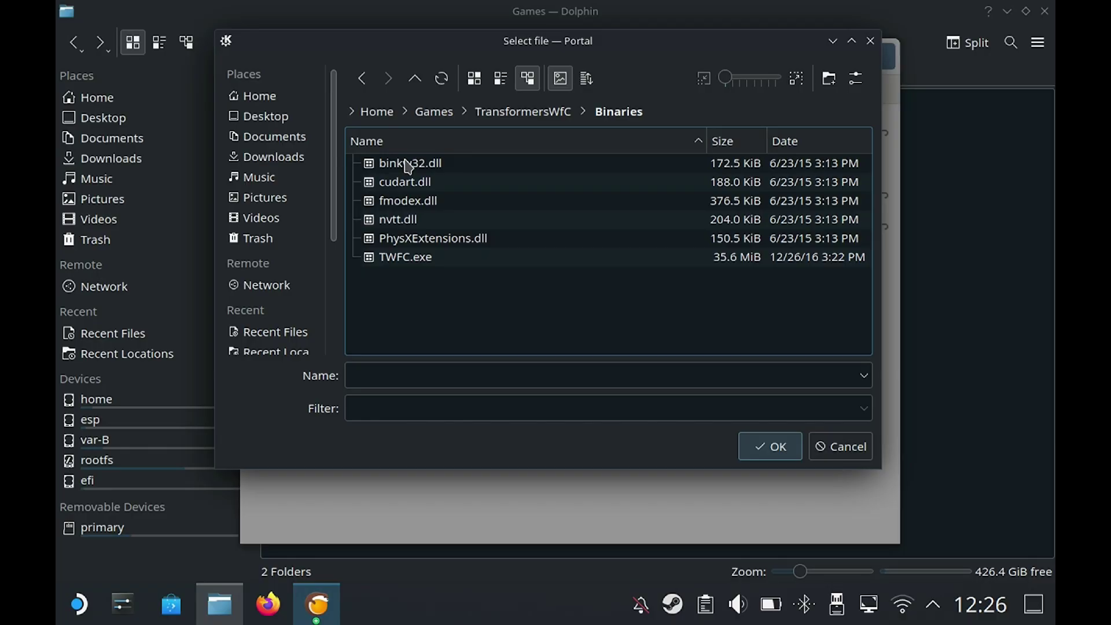
double_click(408, 257)
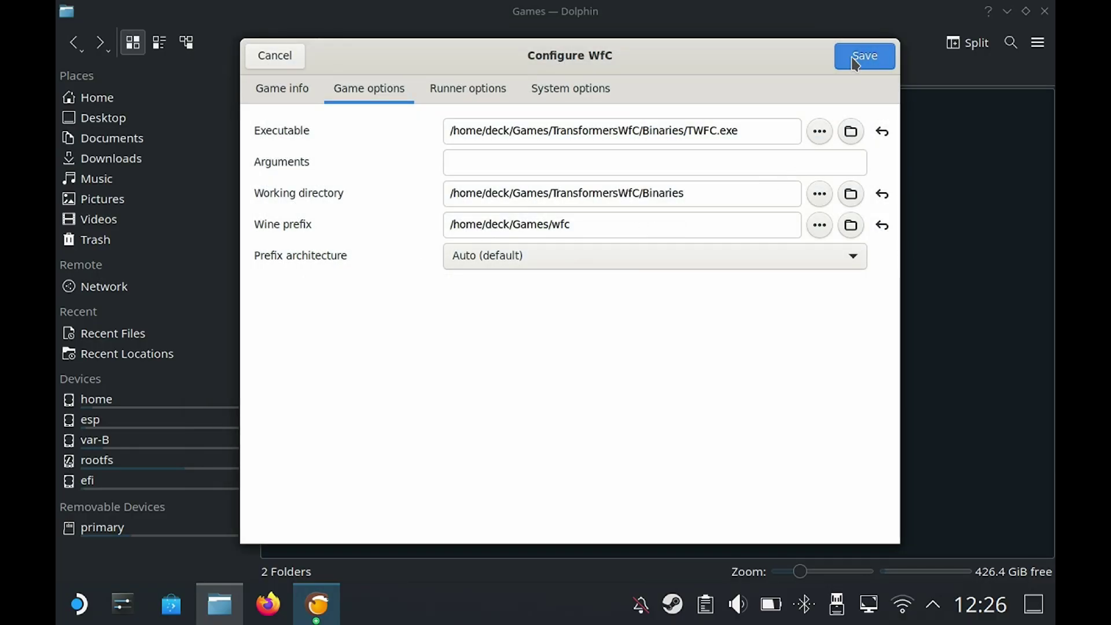
Step: Review WfC's Wine version choices and system options, keeping wine-ge-8-26-x86_64 (default), and save the configuration
click(492, 88)
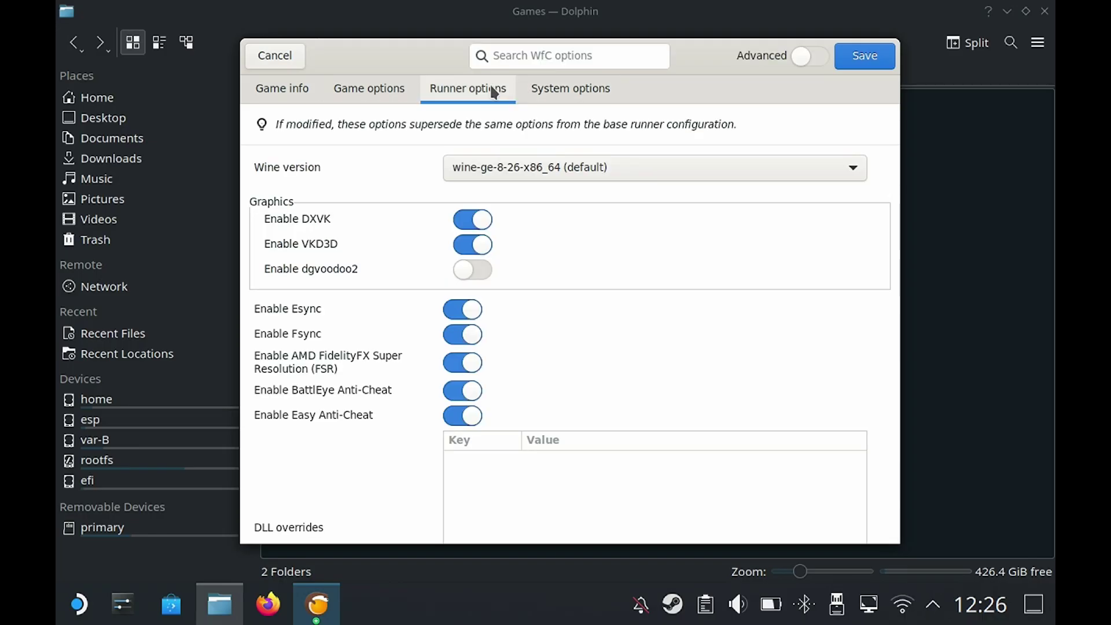
click(536, 172)
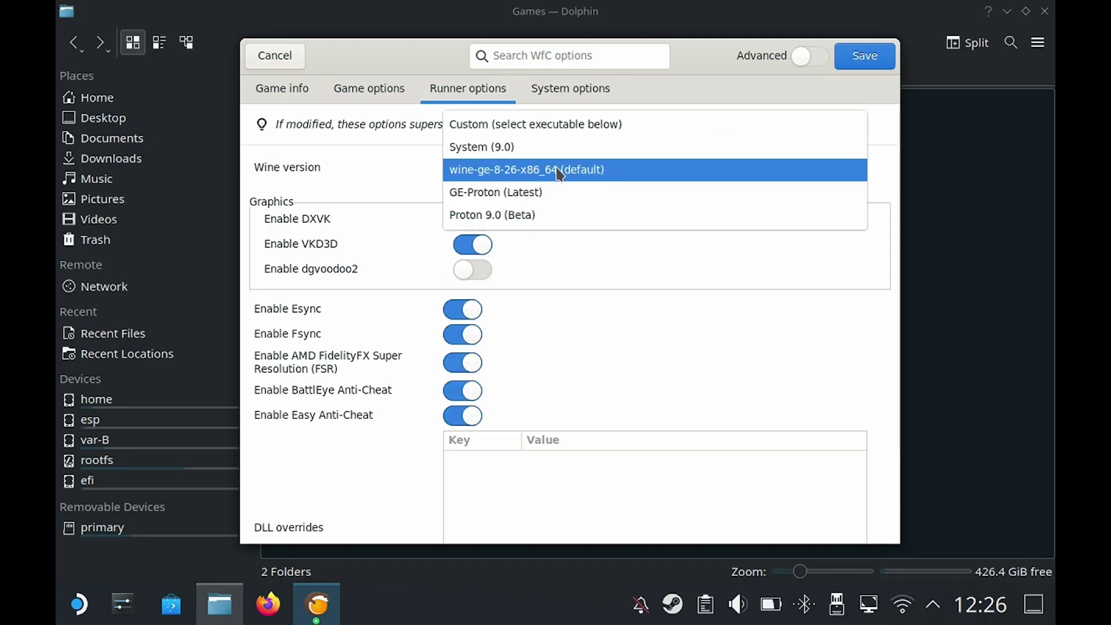
click(410, 168)
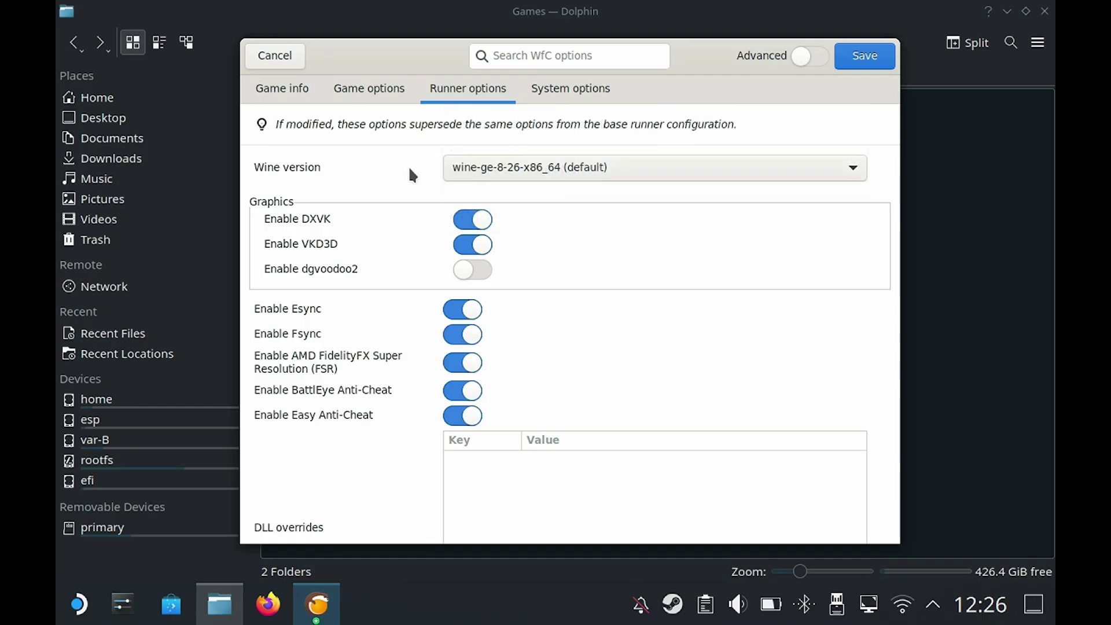
click(538, 93)
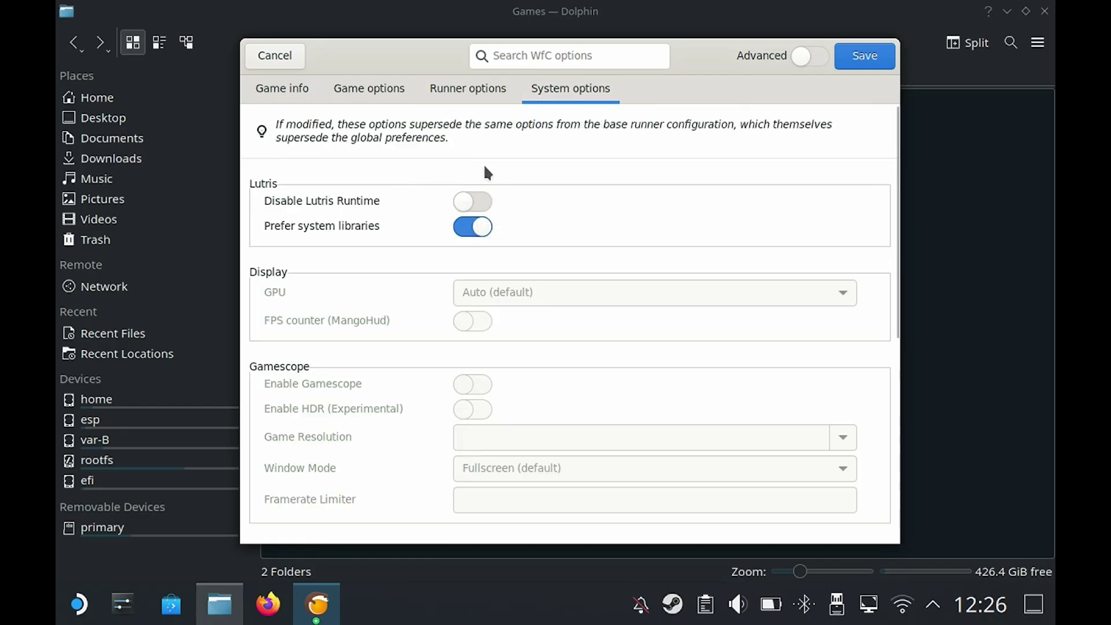
click(868, 60)
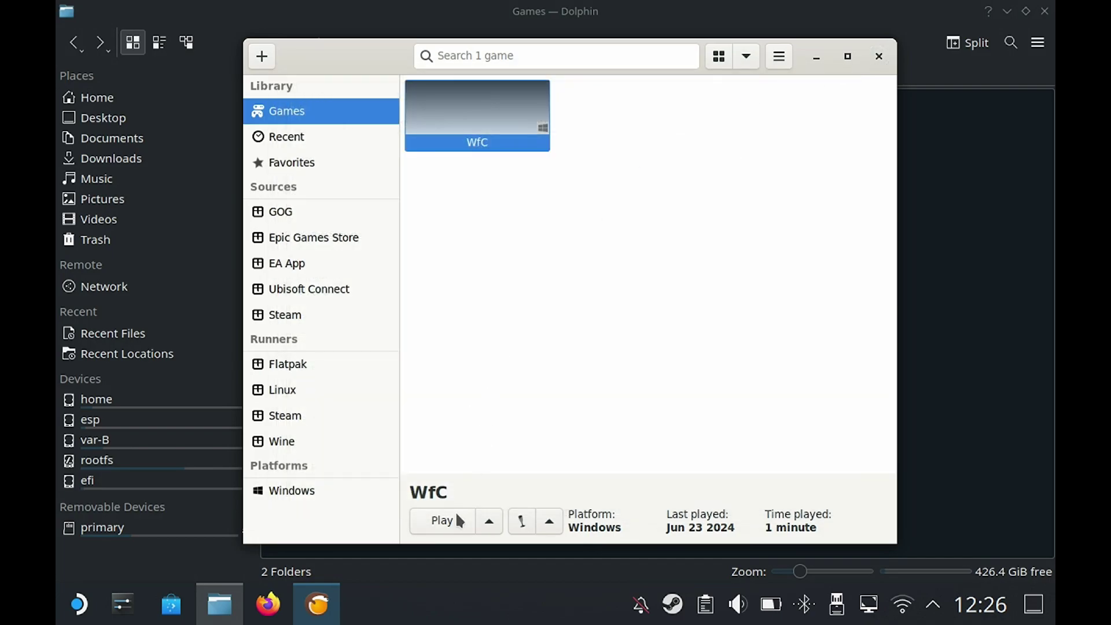
Step: Test-launch WfC and stop it, and create a Steam shortcut for the game
click(456, 519)
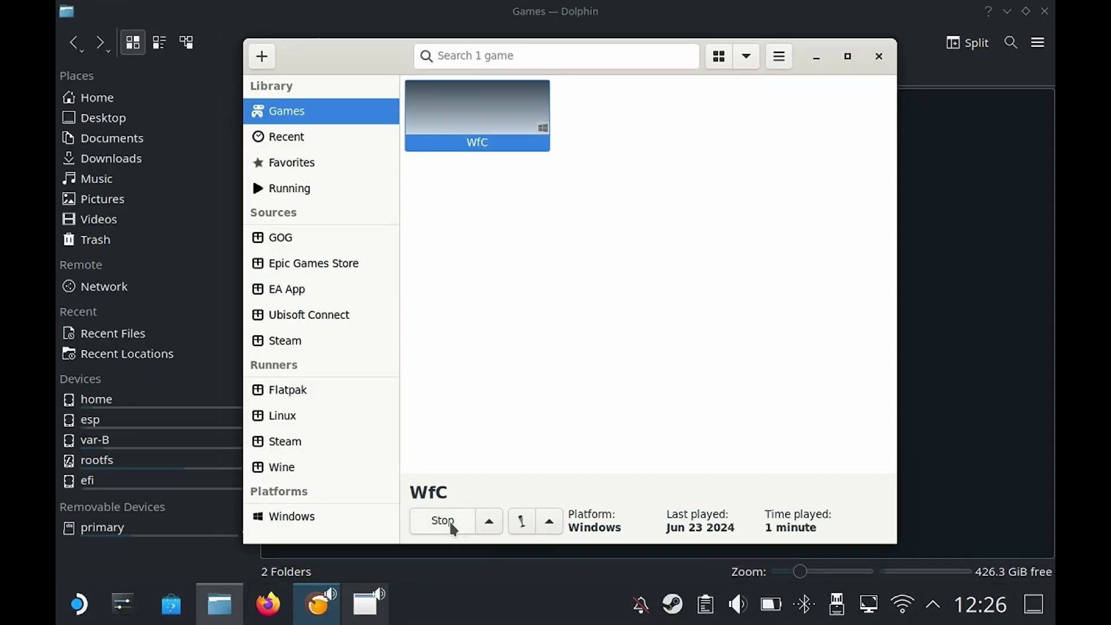
click(449, 519)
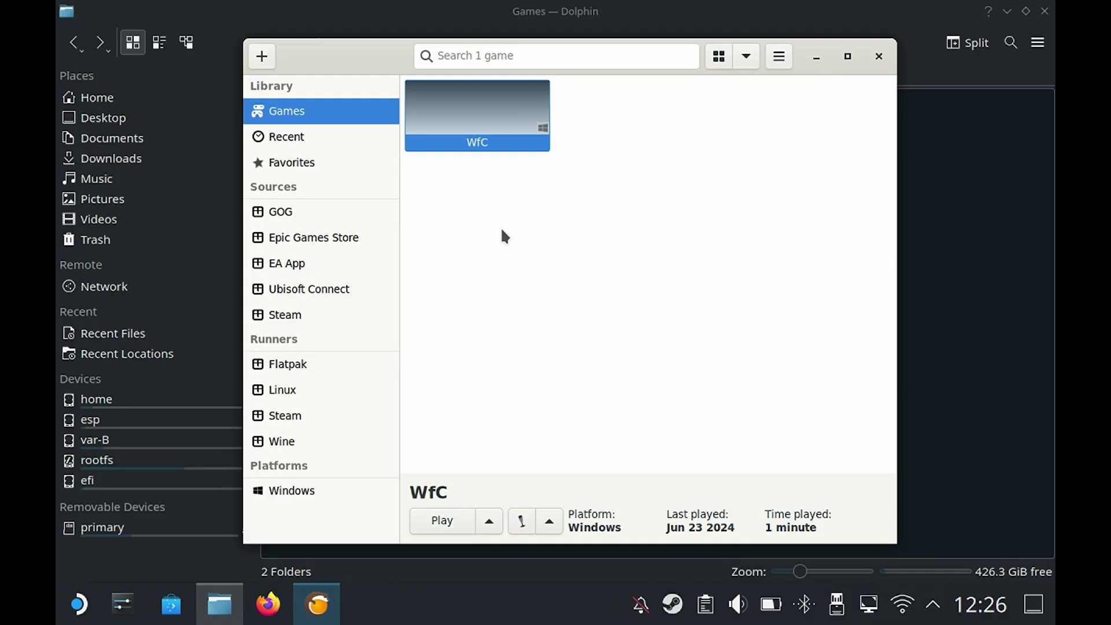
right_click(485, 150)
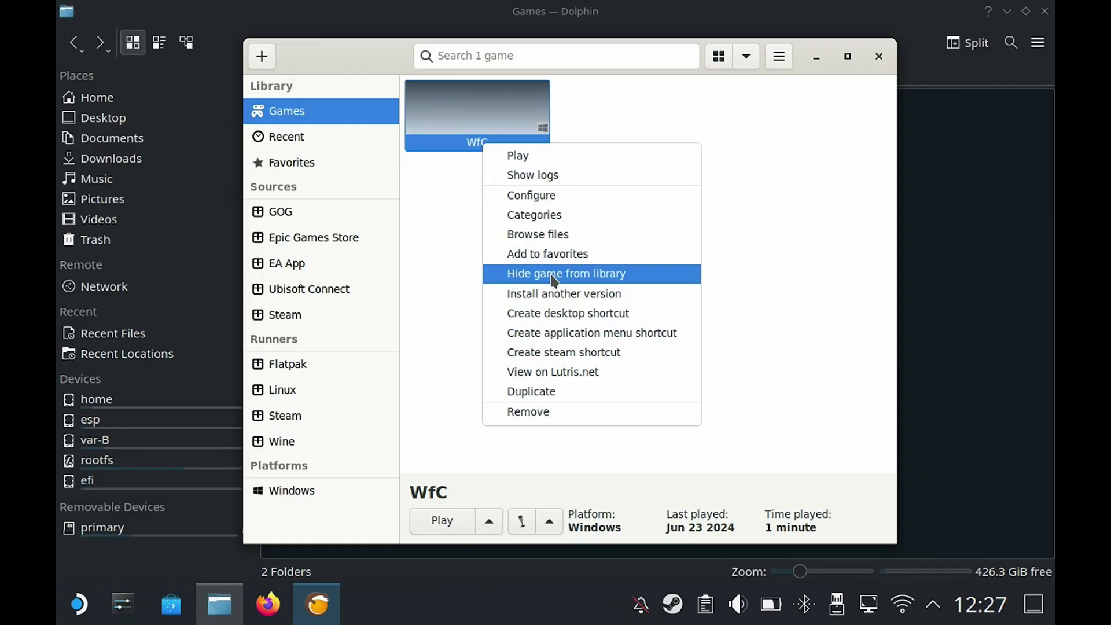
click(561, 353)
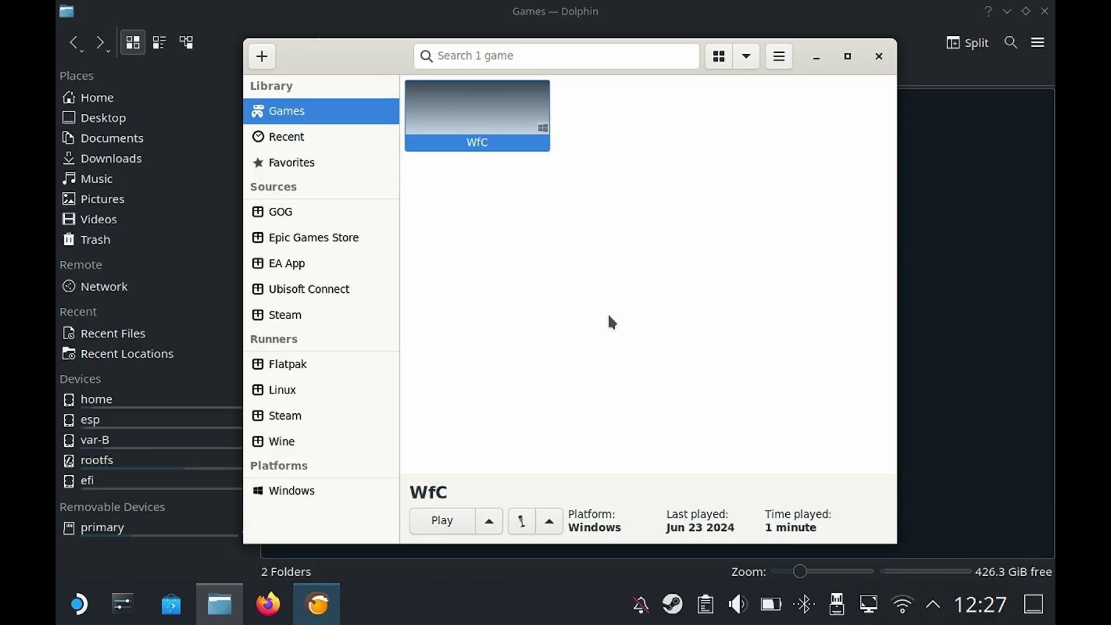
Step: Return to Gaming Mode and select WfC among the library's non-Steam games
click(1034, 603)
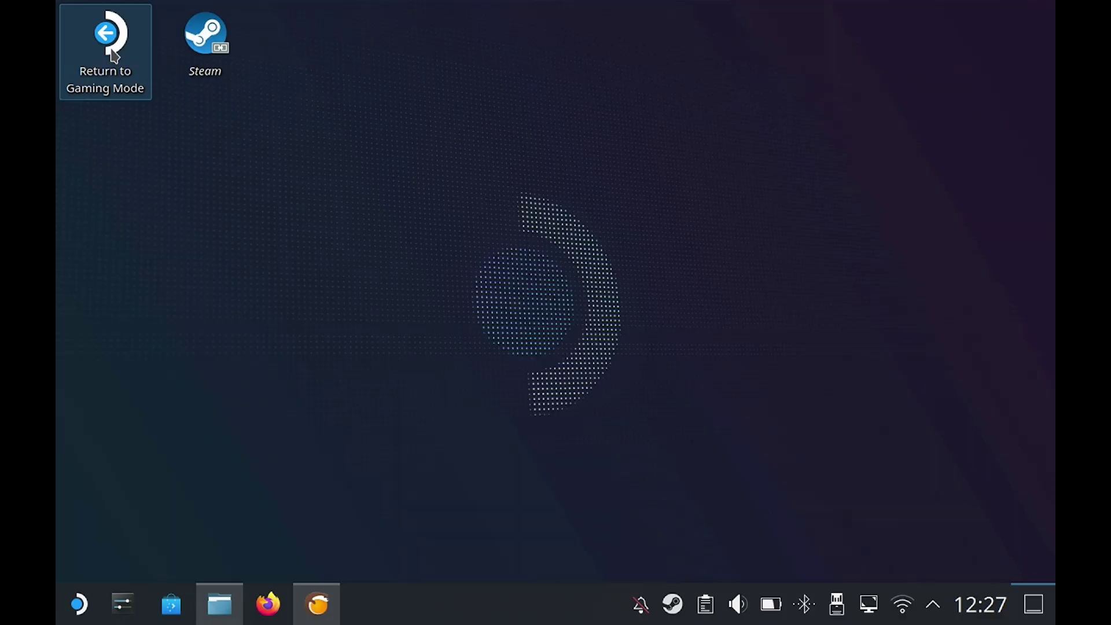
double_click(114, 57)
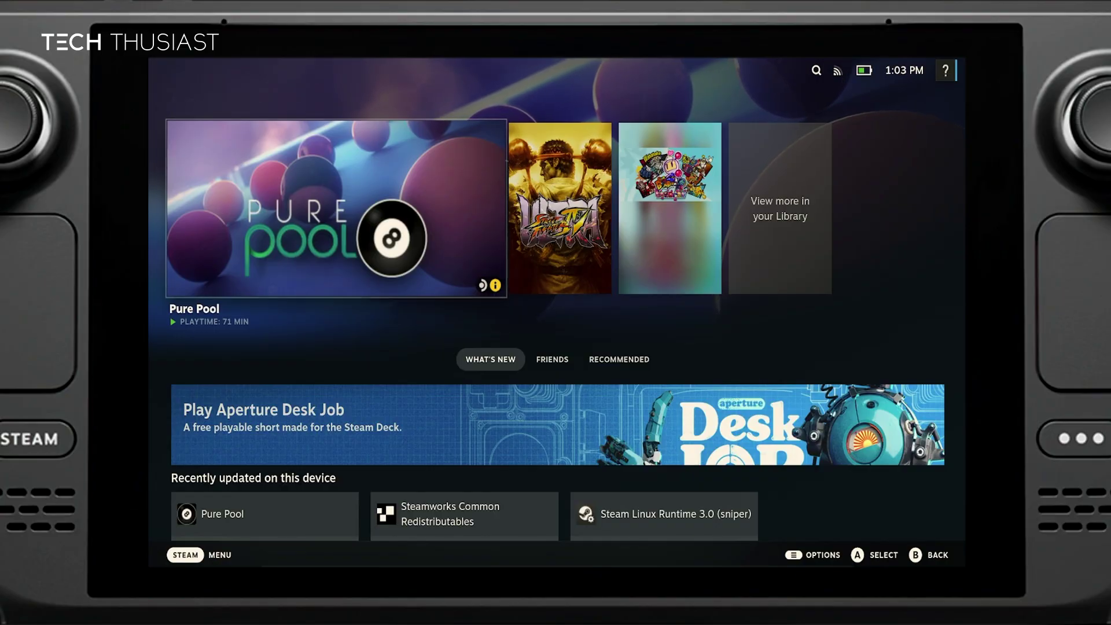
click(780, 208)
key(Return)
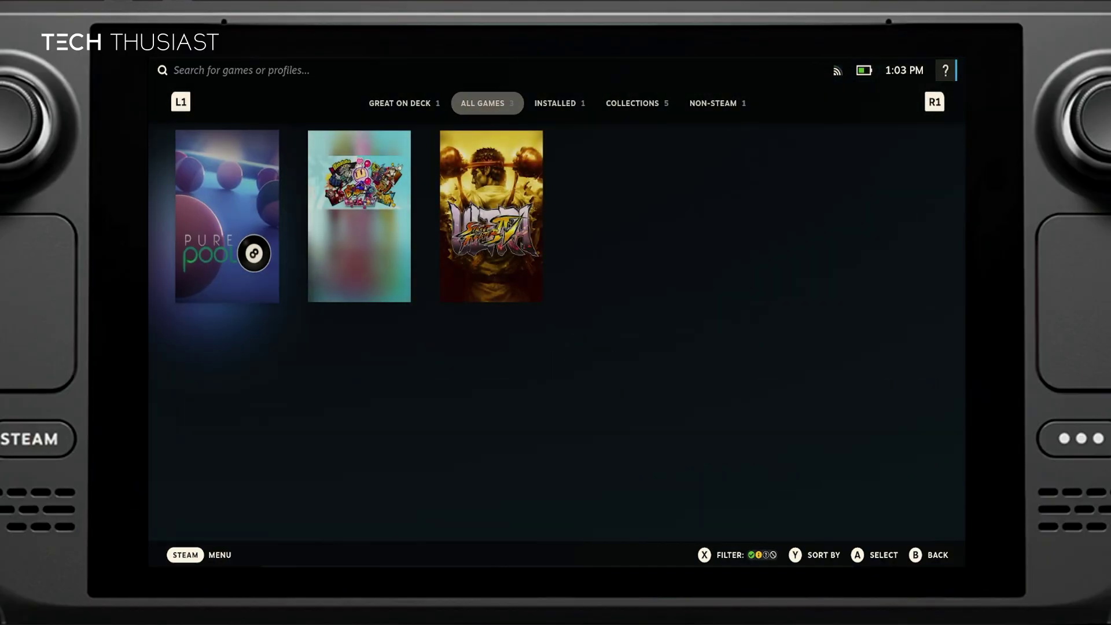
key(Tab)
key(Tab)
key(Tab)
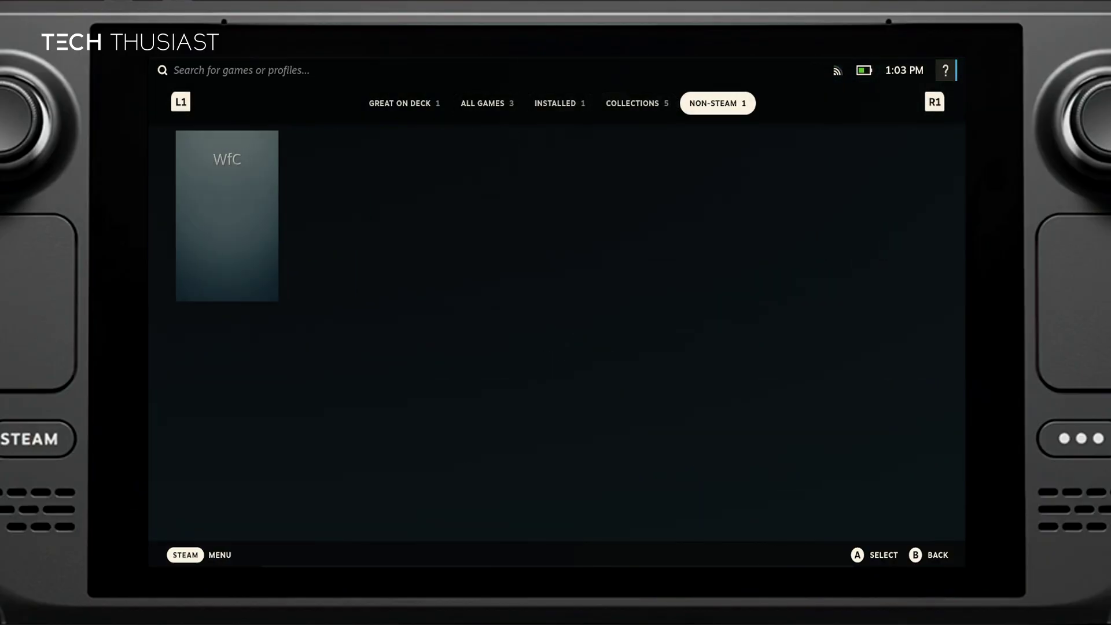
key(Down)
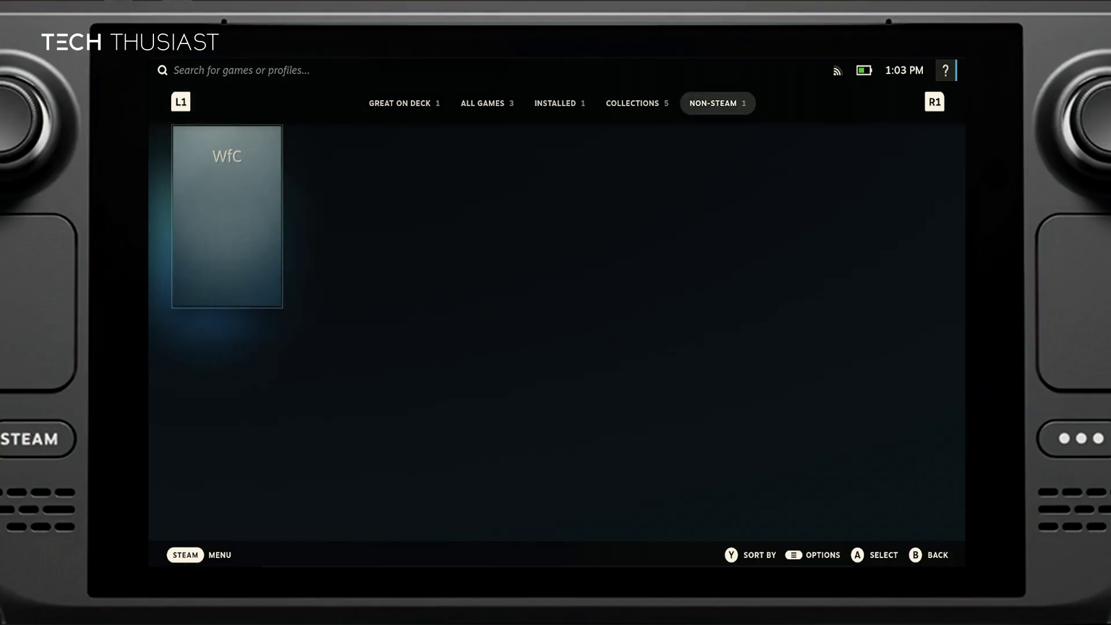
Step: Open WfC's page in the library's non-Steam games and launch the game
key(Return)
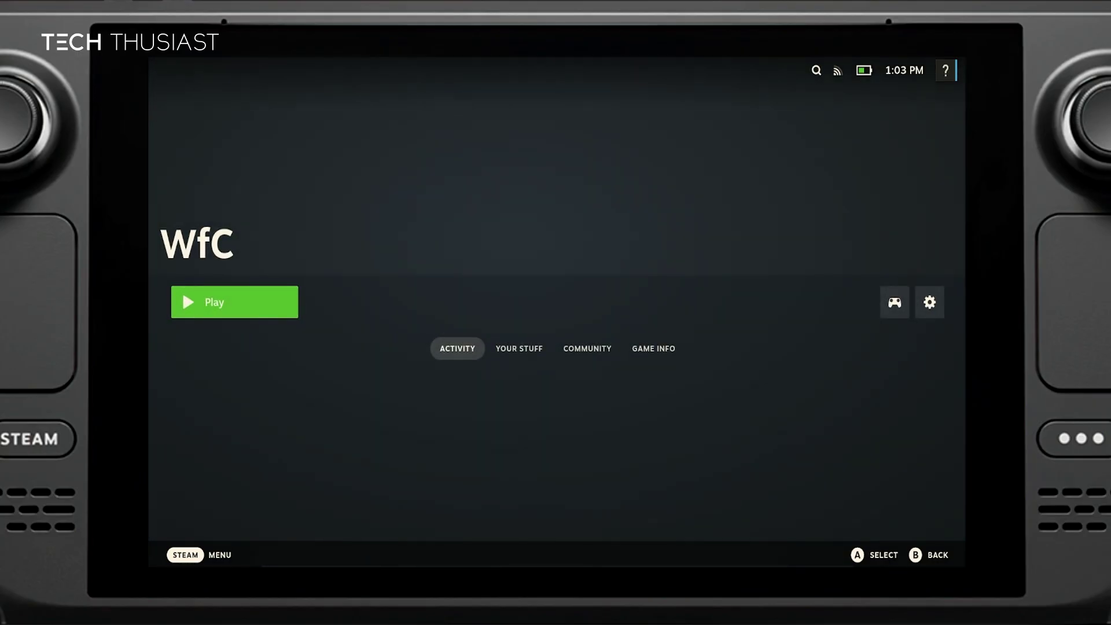
key(Return)
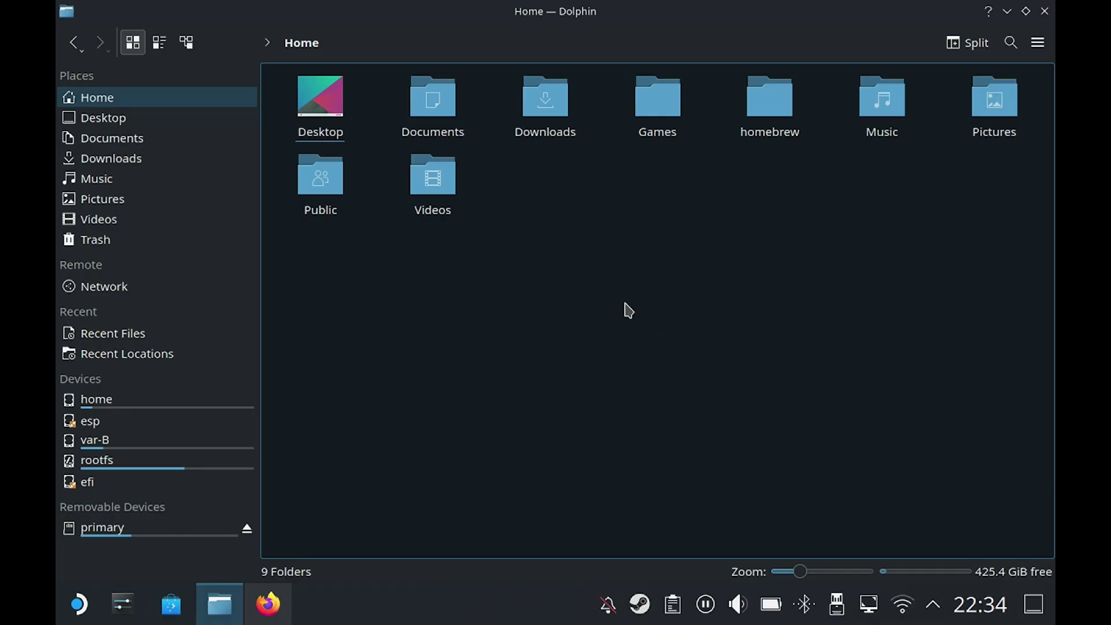
Step: Switch to Dolphin in Desktop Mode and create a folder named New Folder inside Games/TransformersWfC/TransGame/Movies
click(654, 112)
click(322, 92)
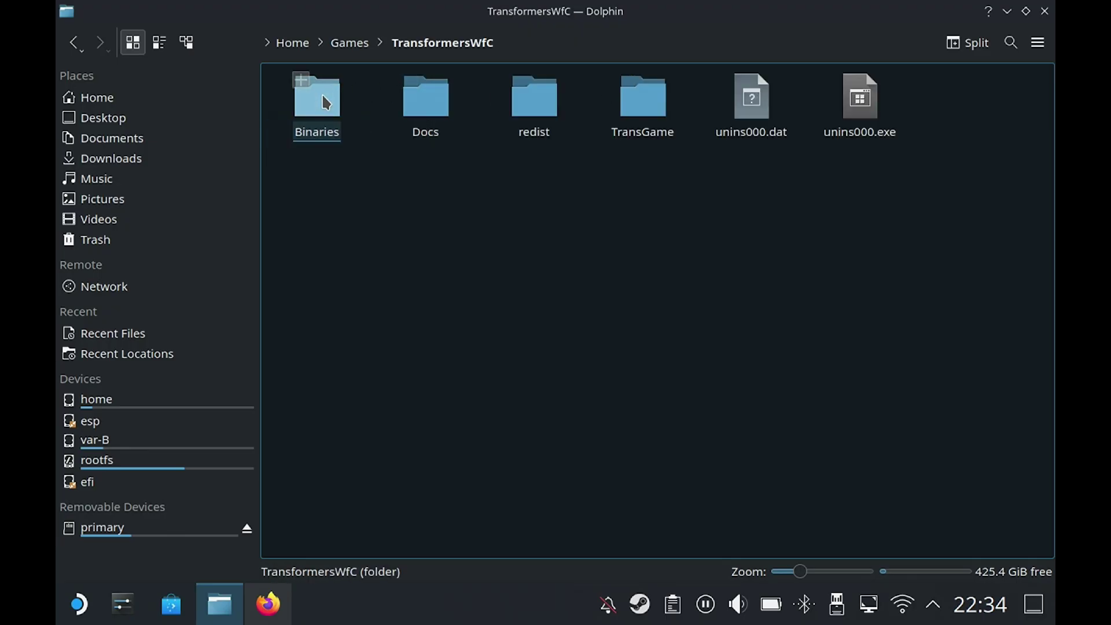
click(645, 116)
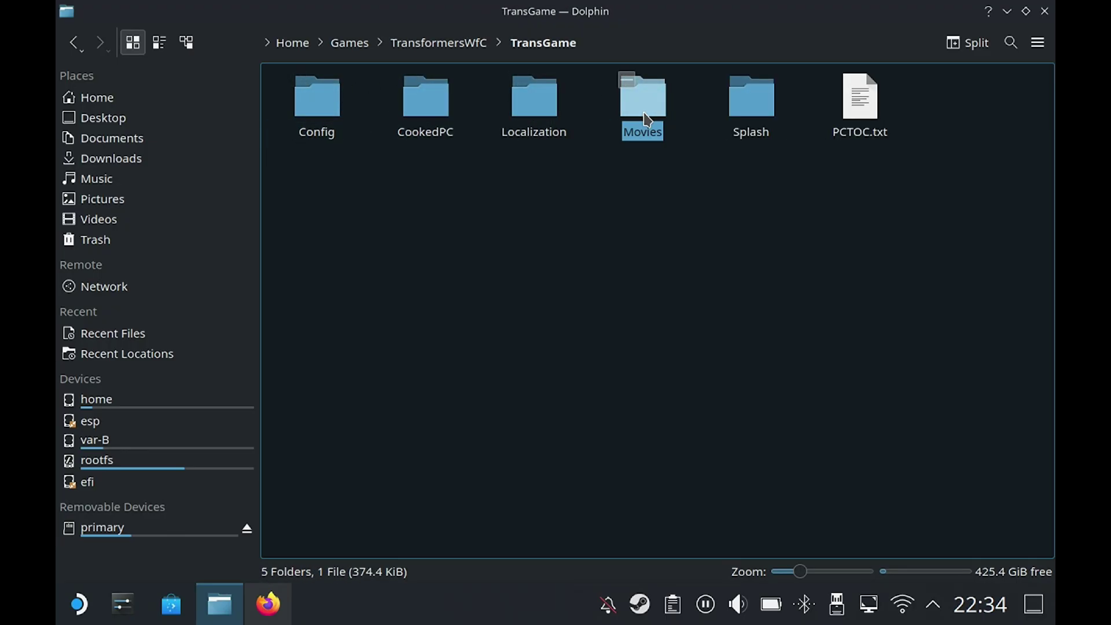
click(646, 116)
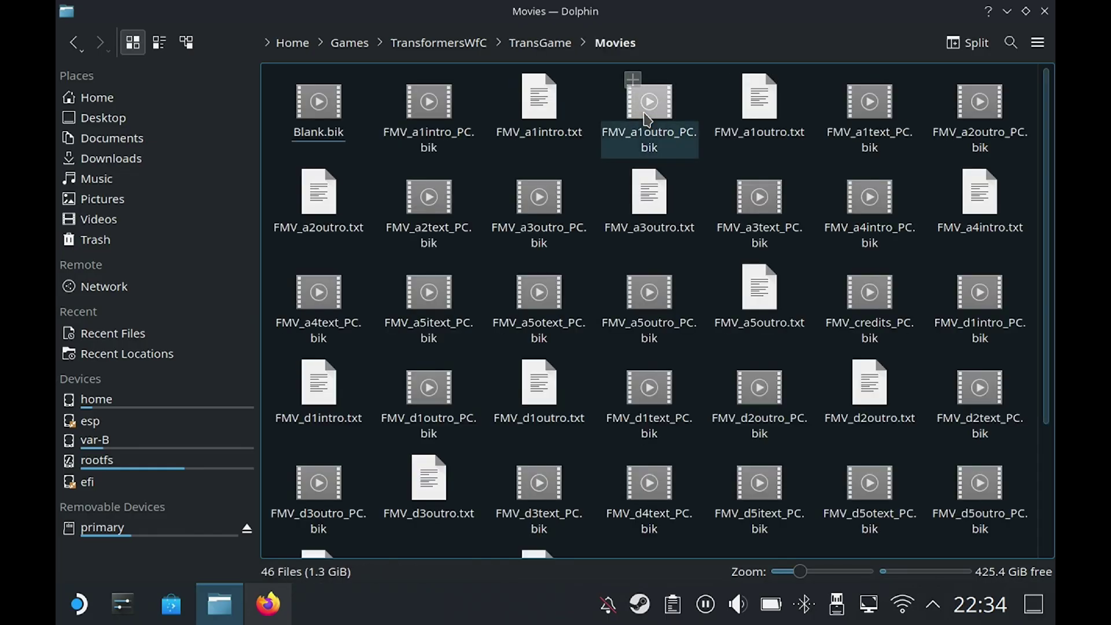
right_click(700, 171)
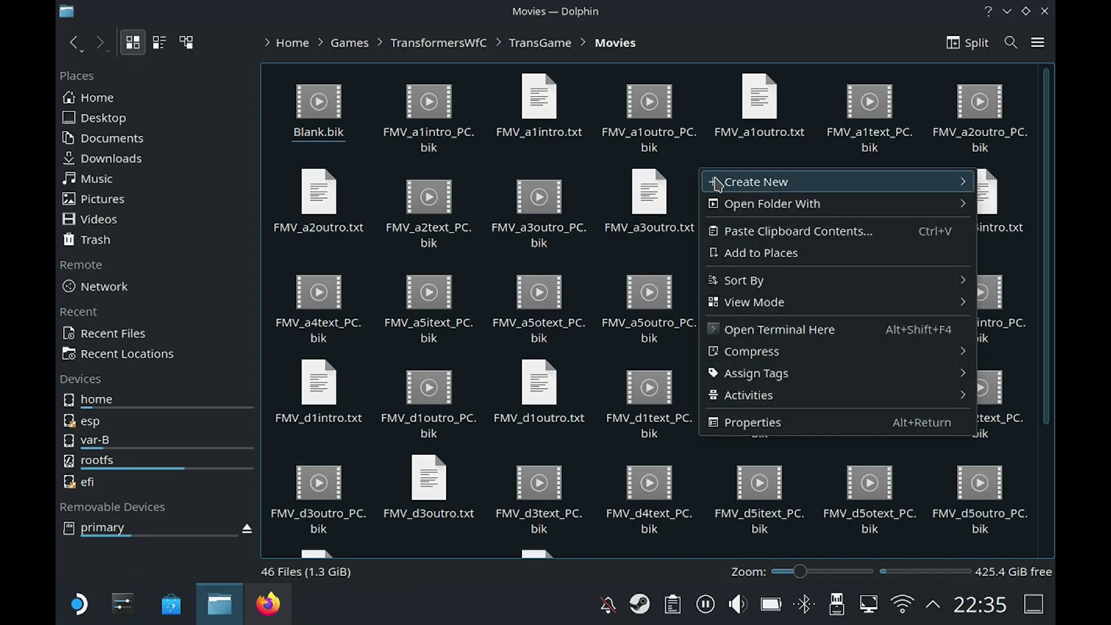
mouse_move(717, 184)
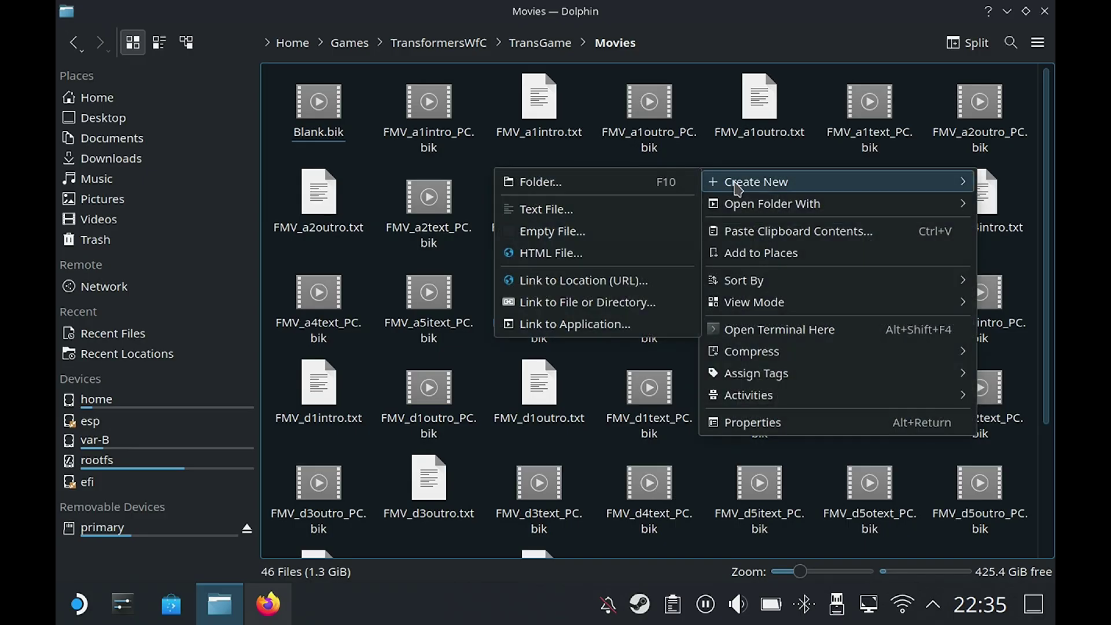
click(660, 183)
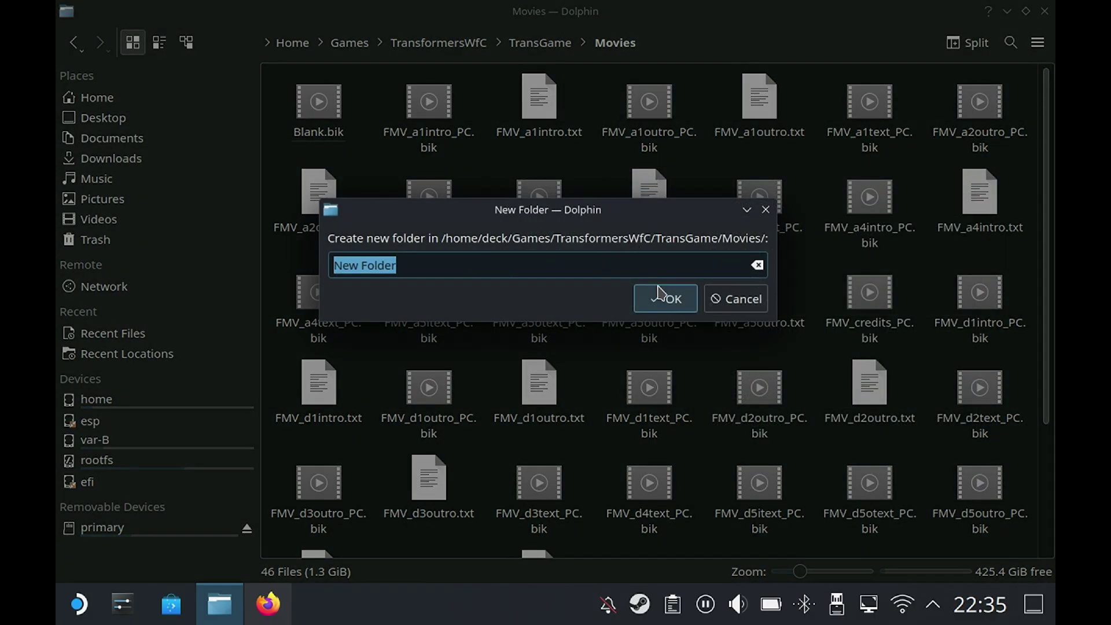
click(661, 305)
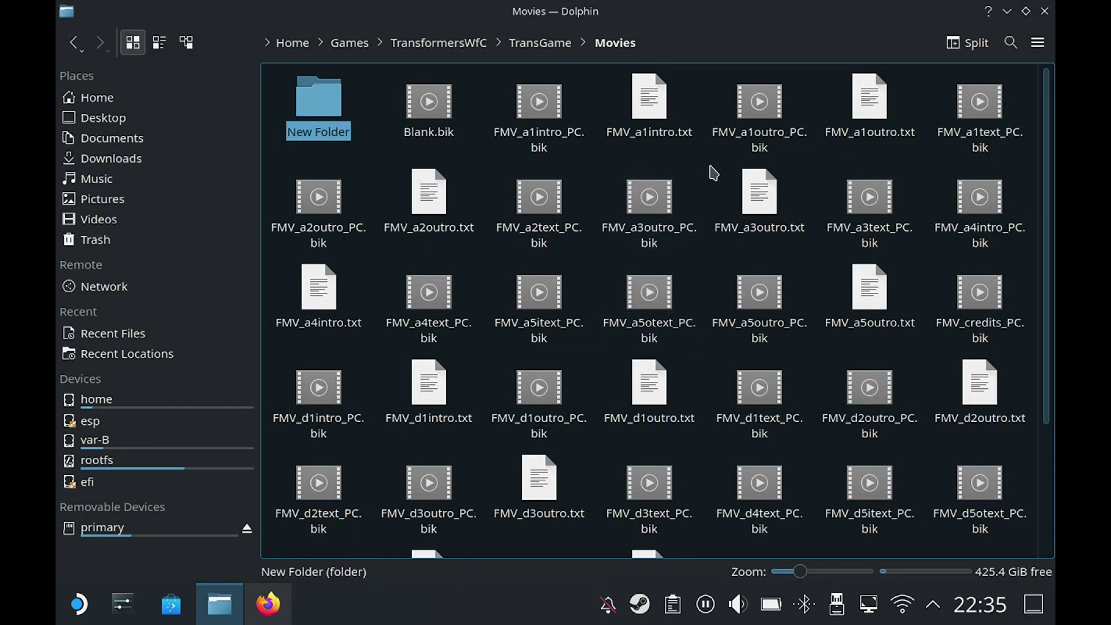
click(712, 173)
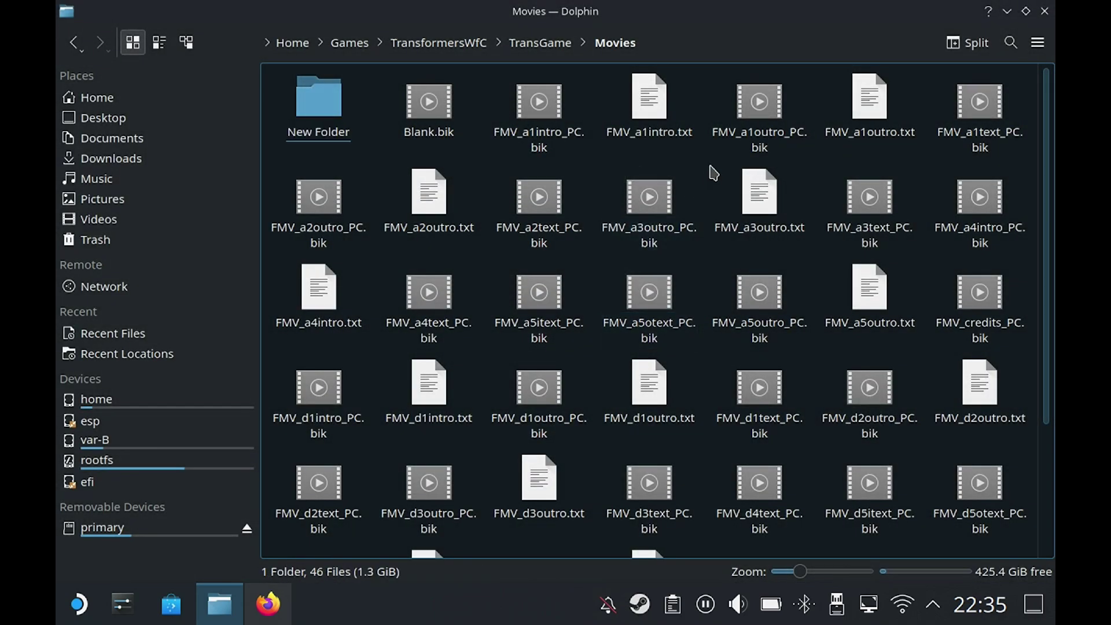
Step: Cut FMV_intro_PC.bik, Logo_Activision_PC.bik, Logo_Activision.bik, Logo_Hasbro_PC.bik, Logo_HighMoon_PC.bik and TF_InitialStartup.bik from the Movies folder
scroll(704, 172, down, 3)
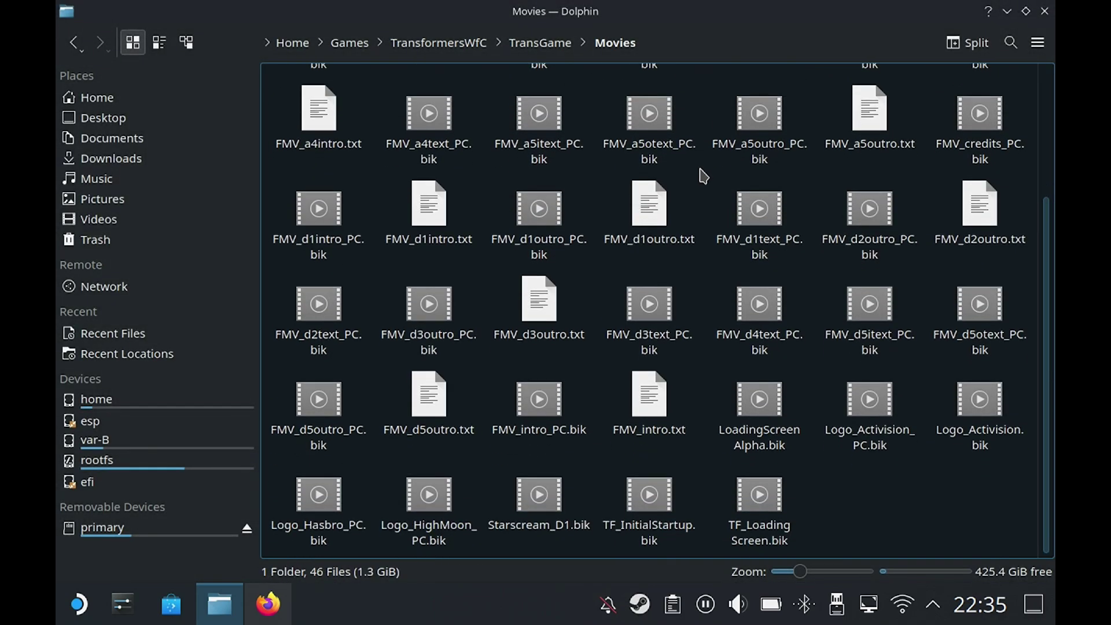
click(526, 374)
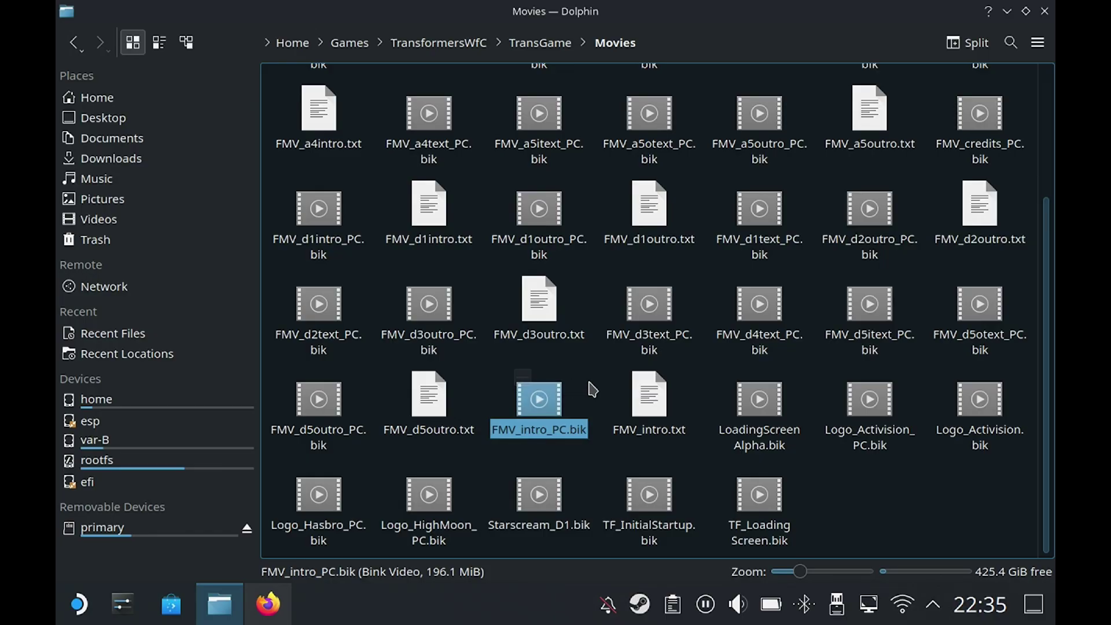
click(856, 377)
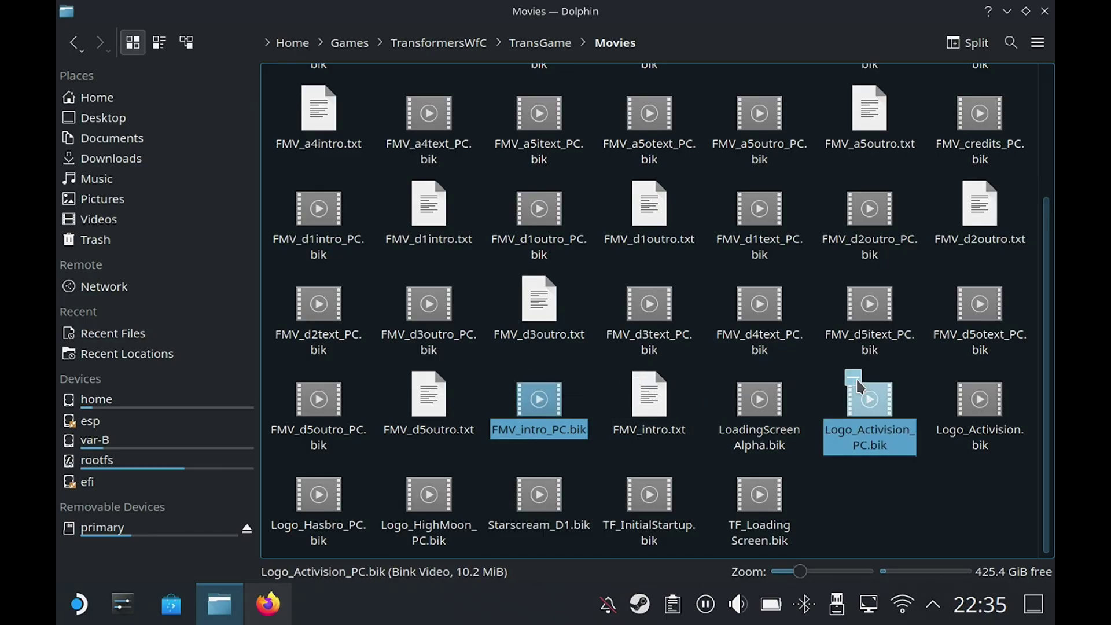
click(964, 378)
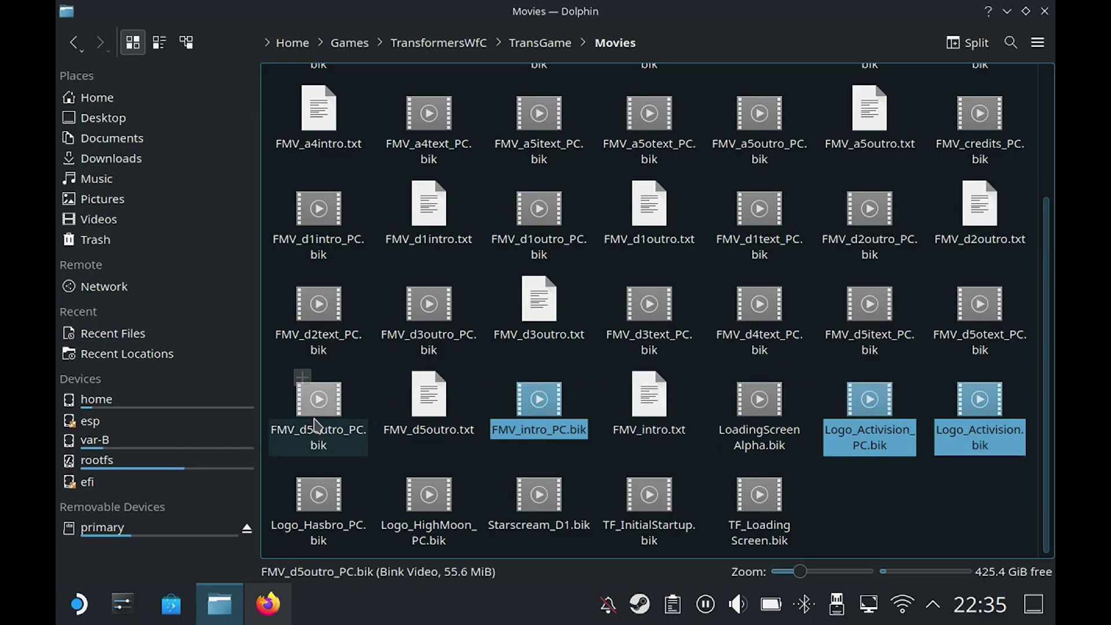
click(300, 474)
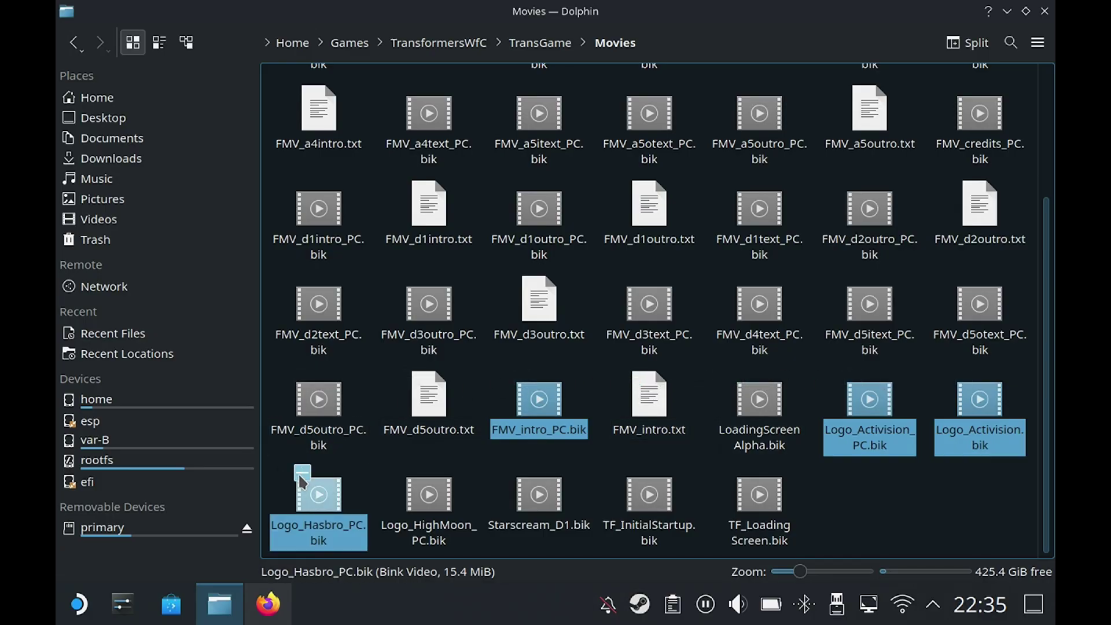
click(412, 472)
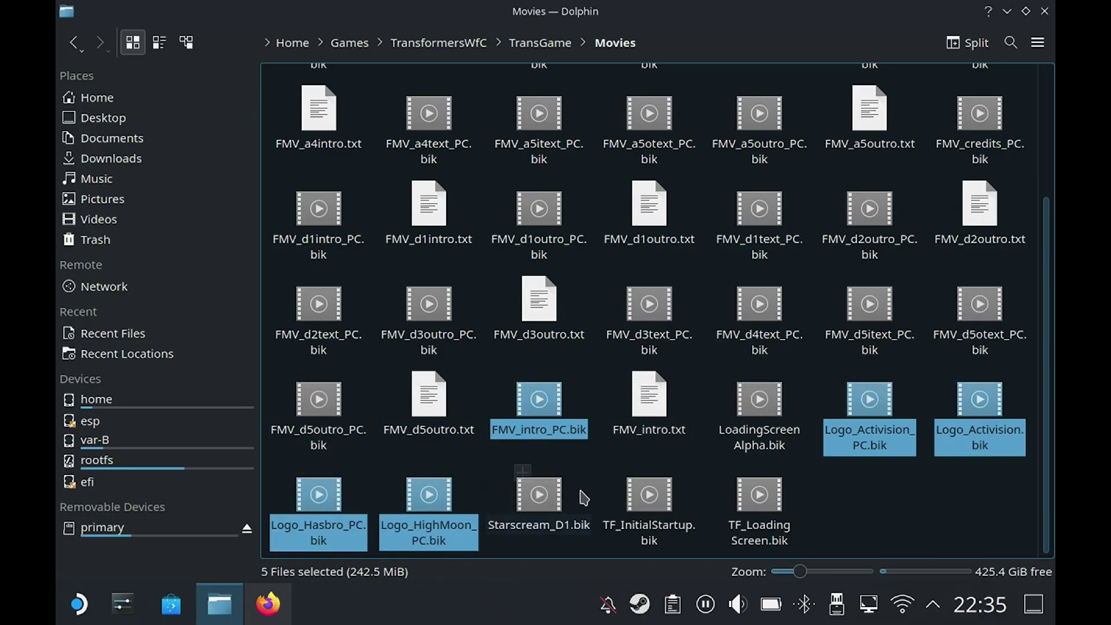
click(632, 472)
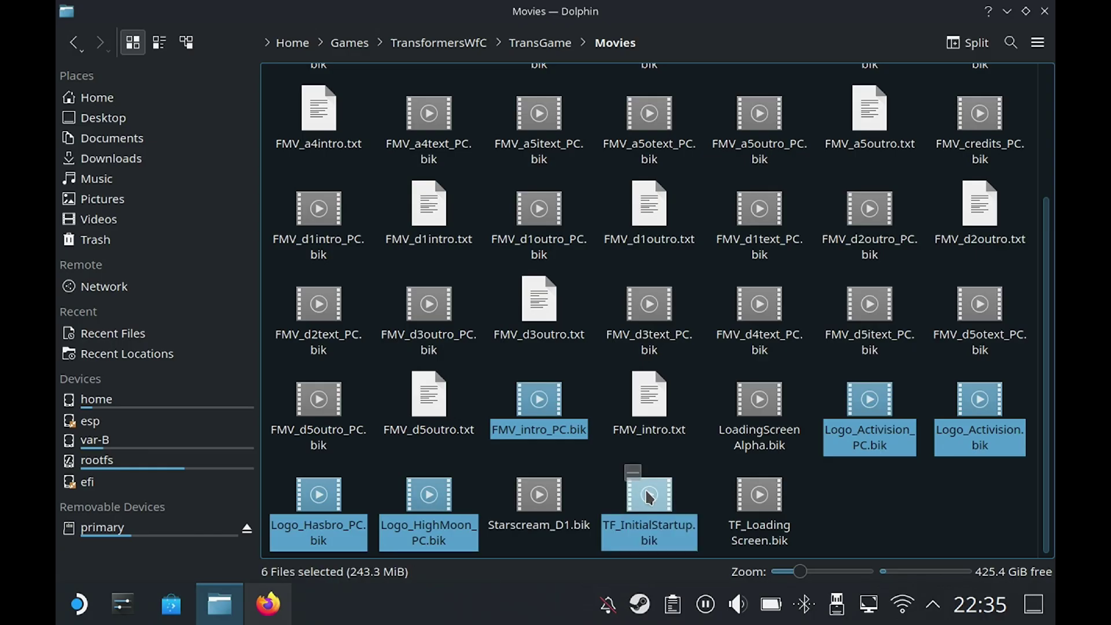
right_click(661, 503)
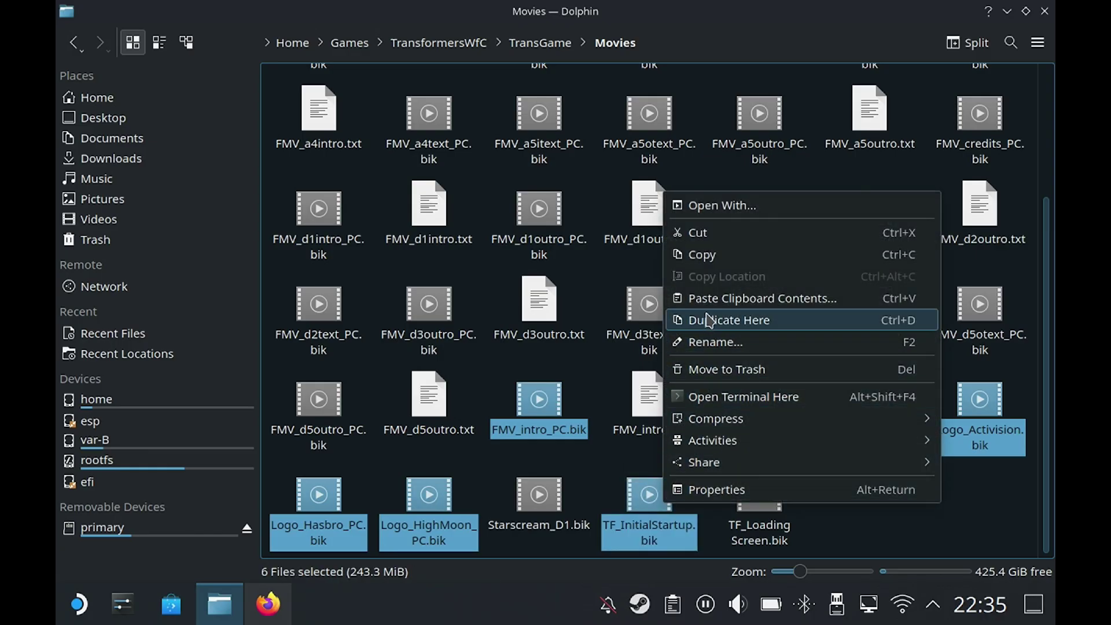
click(705, 244)
Step: Paste the six cut intro videos into New Folder, and return to the Movies folder to check its remaining files
scroll(637, 266, up, 3)
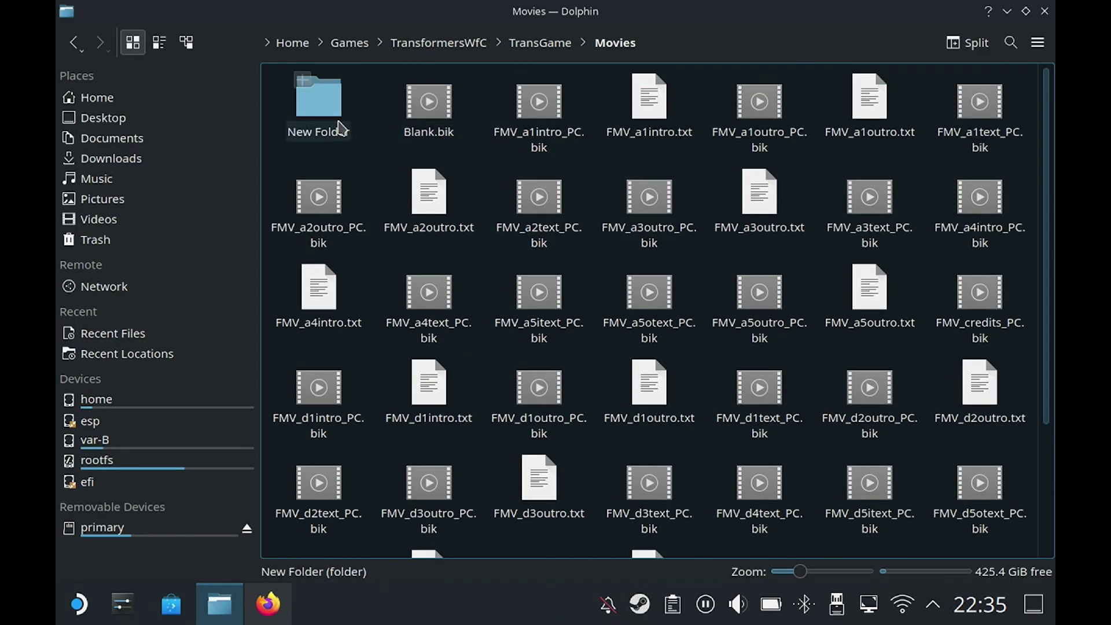
double_click(340, 128)
right_click(504, 207)
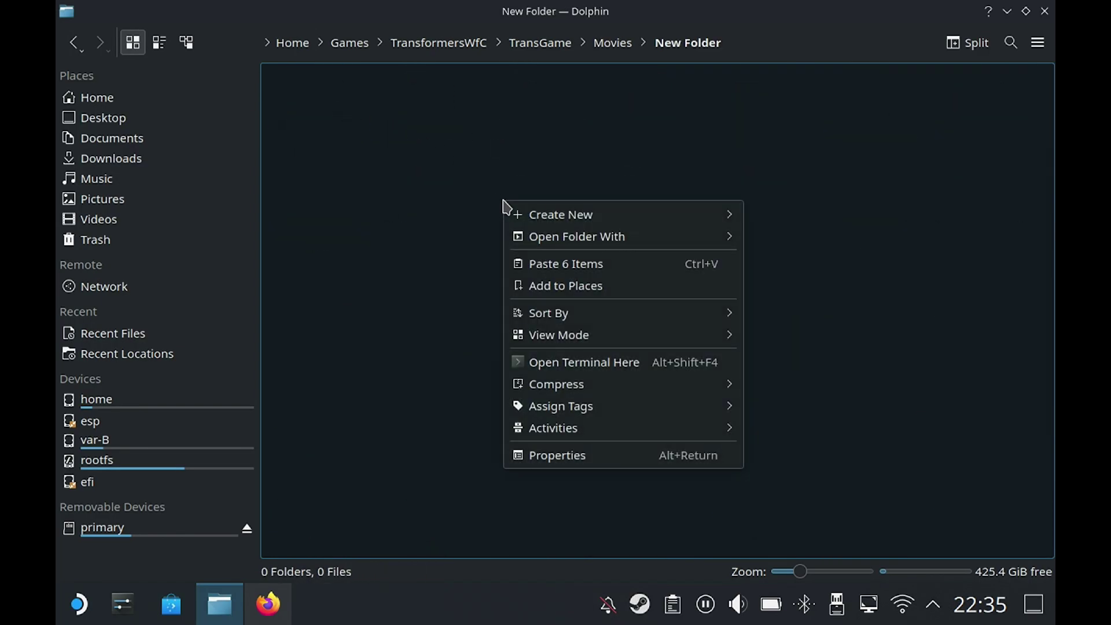
click(547, 265)
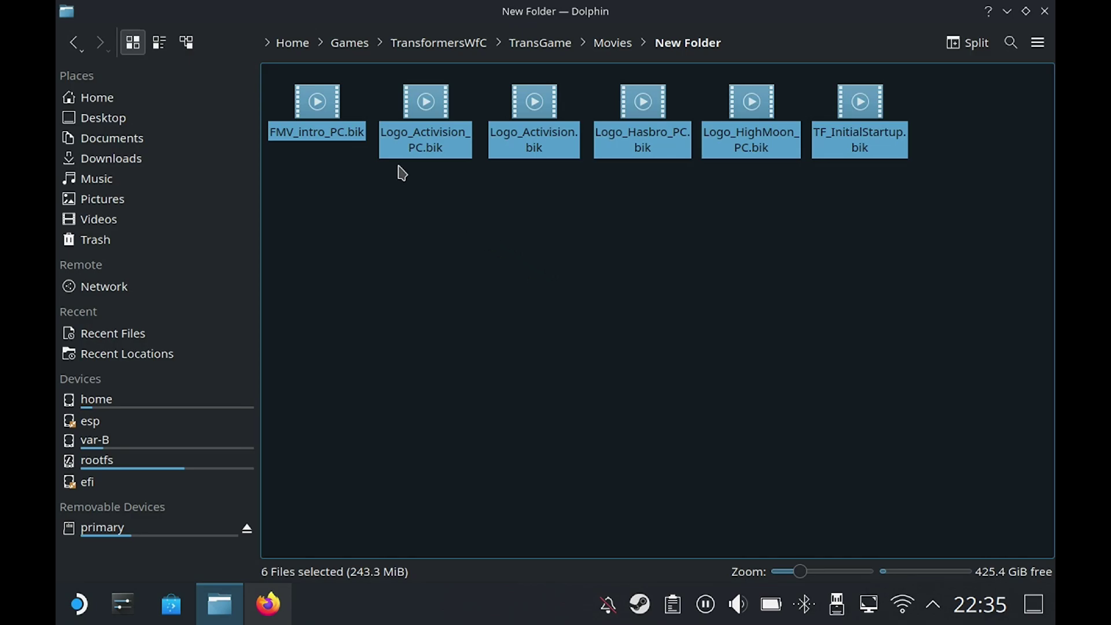
click(74, 43)
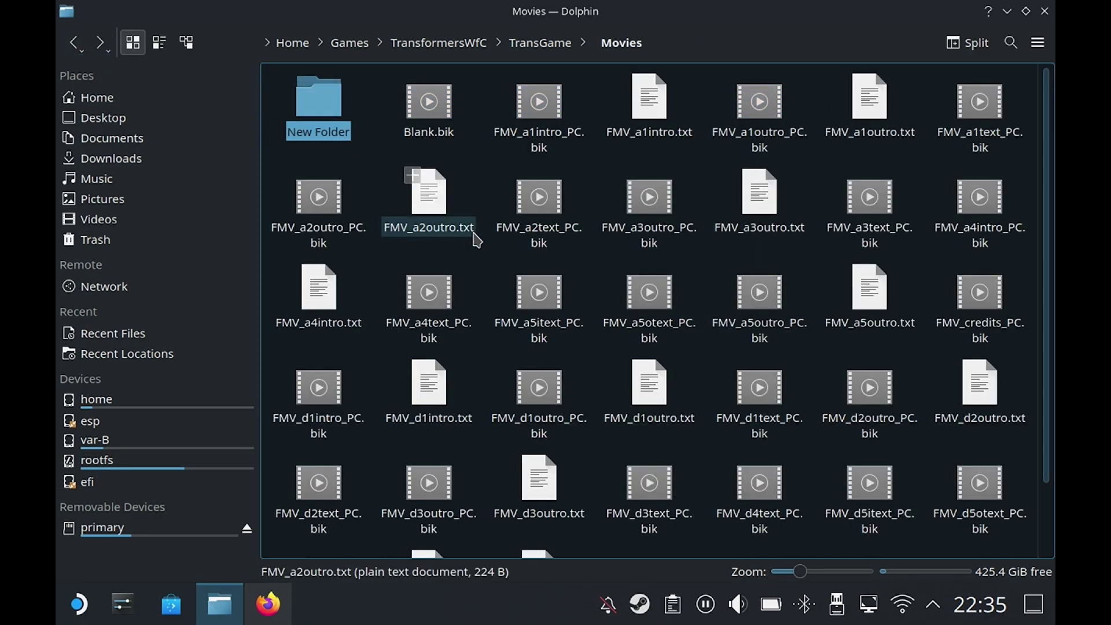
scroll(476, 239, down, 2)
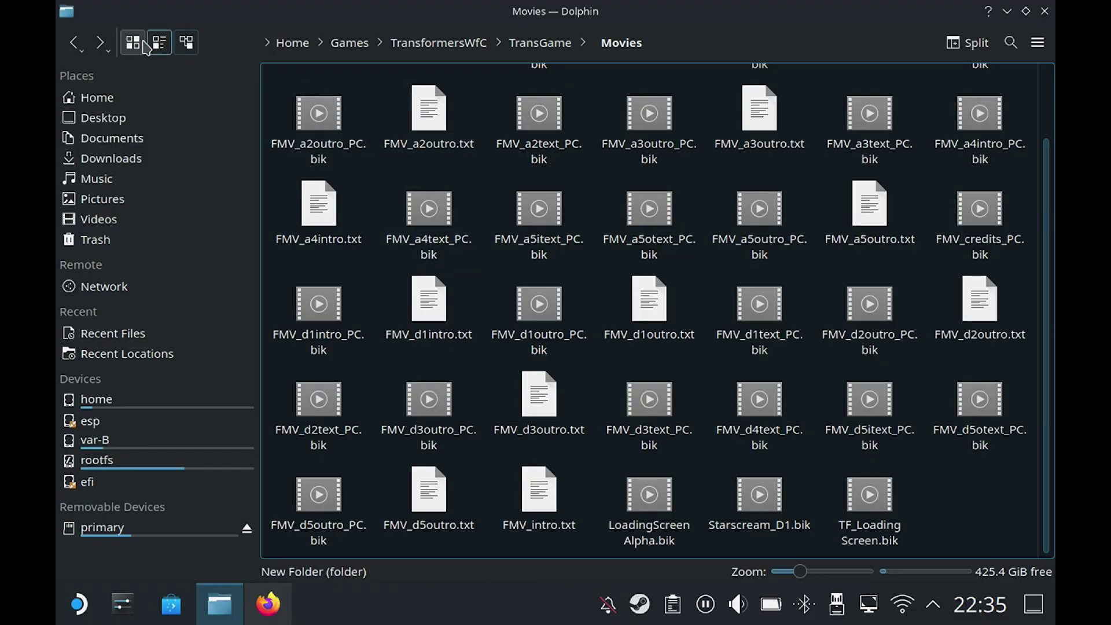
Step: Open TWFC60FPS.bat from the TransformersWfC/Binaries folder, read its launch commands and timeout, and close it
click(76, 46)
click(76, 46)
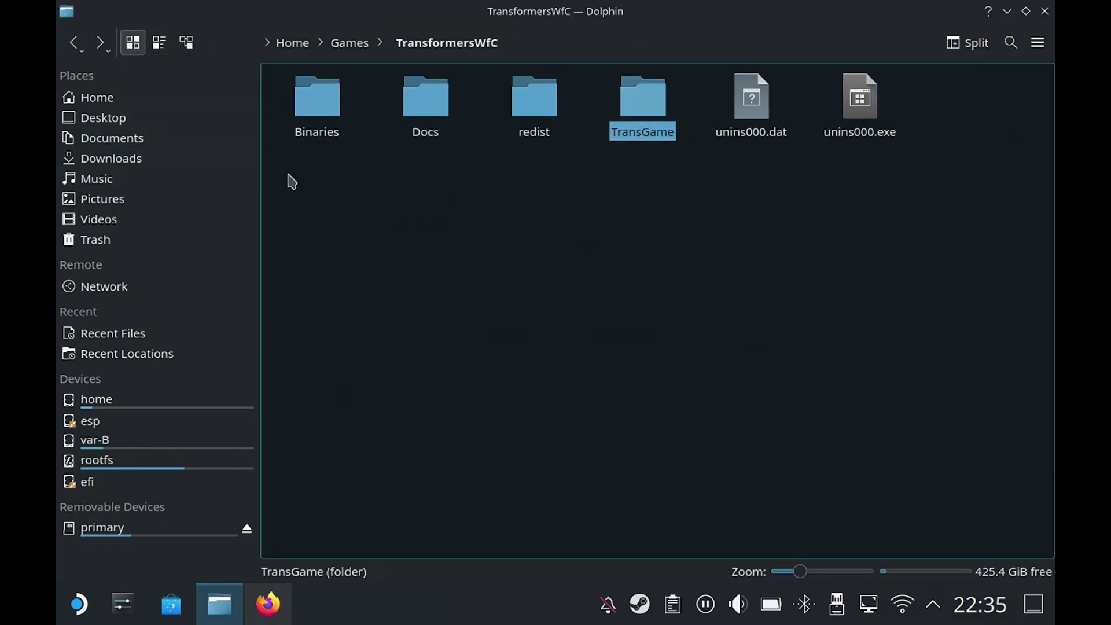
double_click(321, 108)
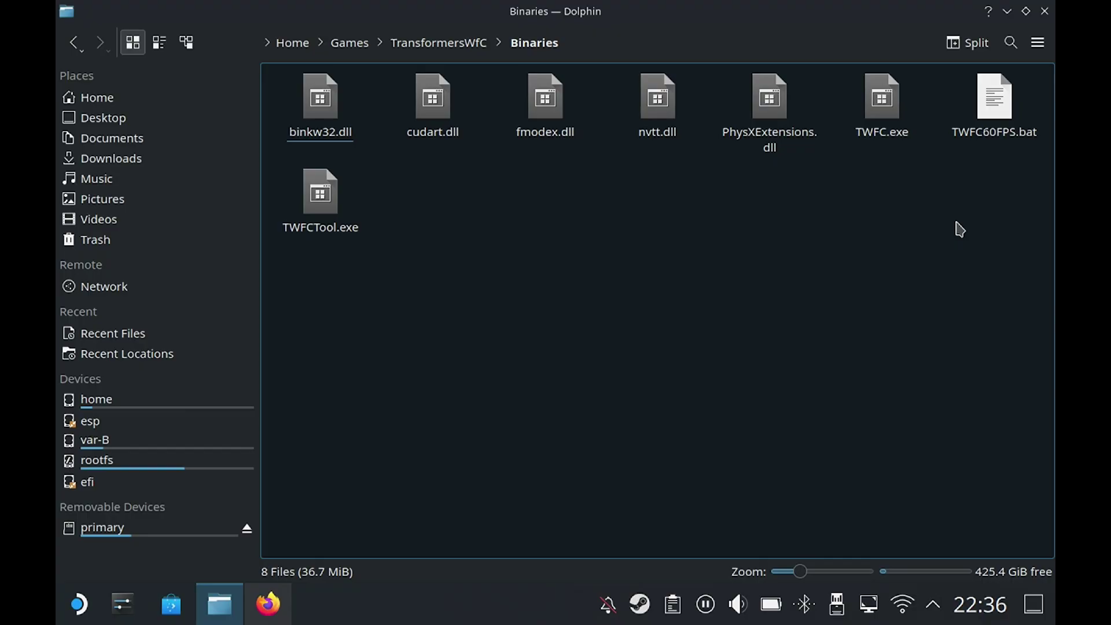
double_click(993, 110)
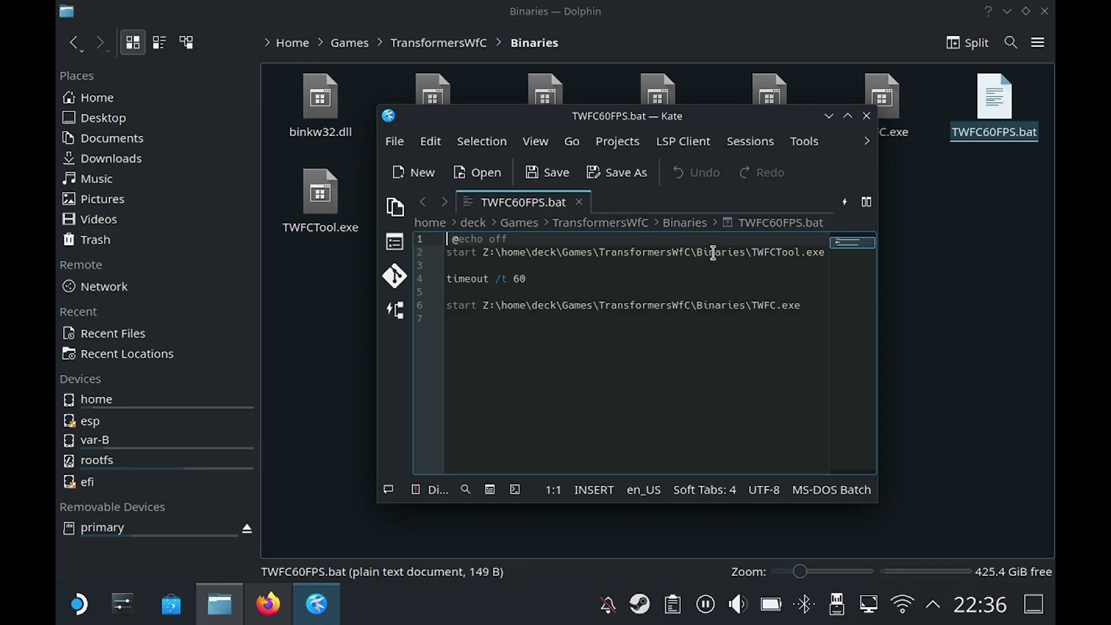
click(868, 115)
Step: Search the installed applications for Lutris and launch it
click(79, 608)
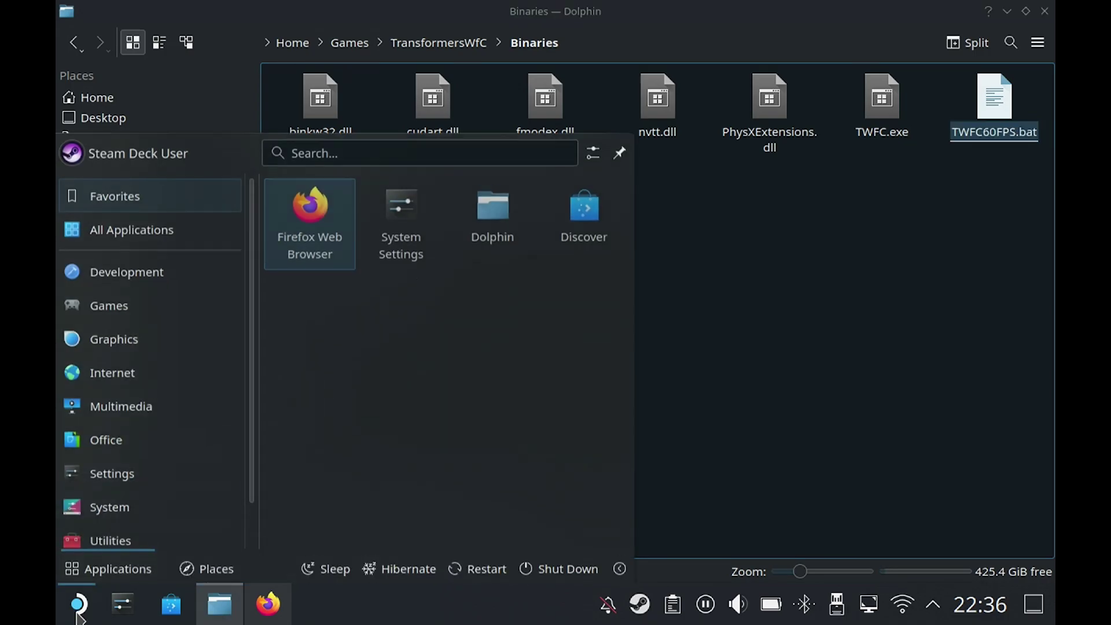
mouse_move(166, 241)
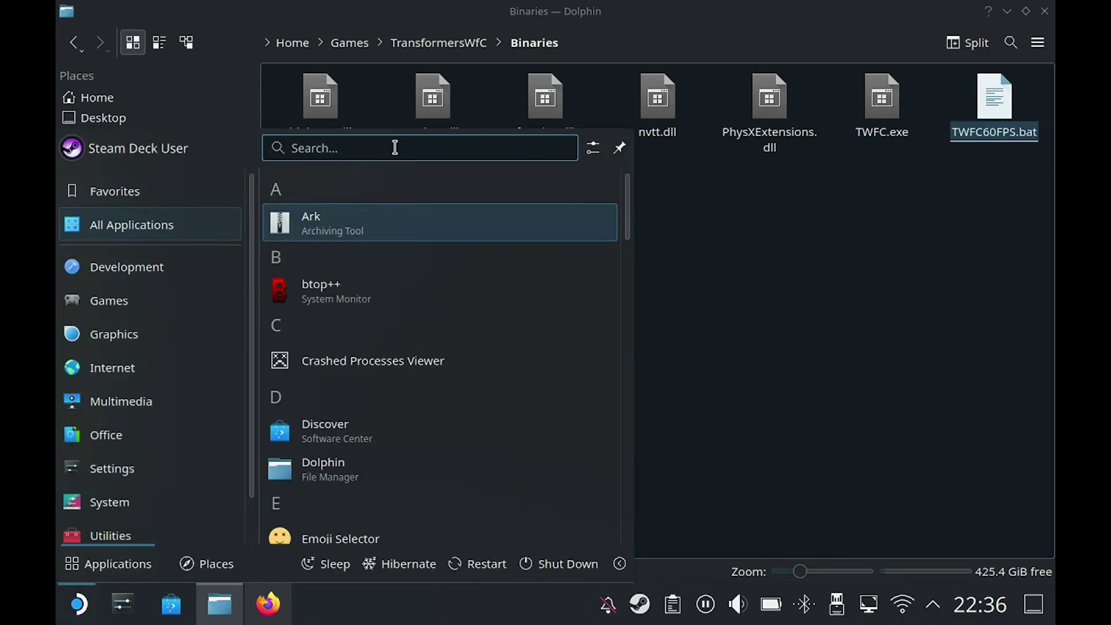
text(lu)
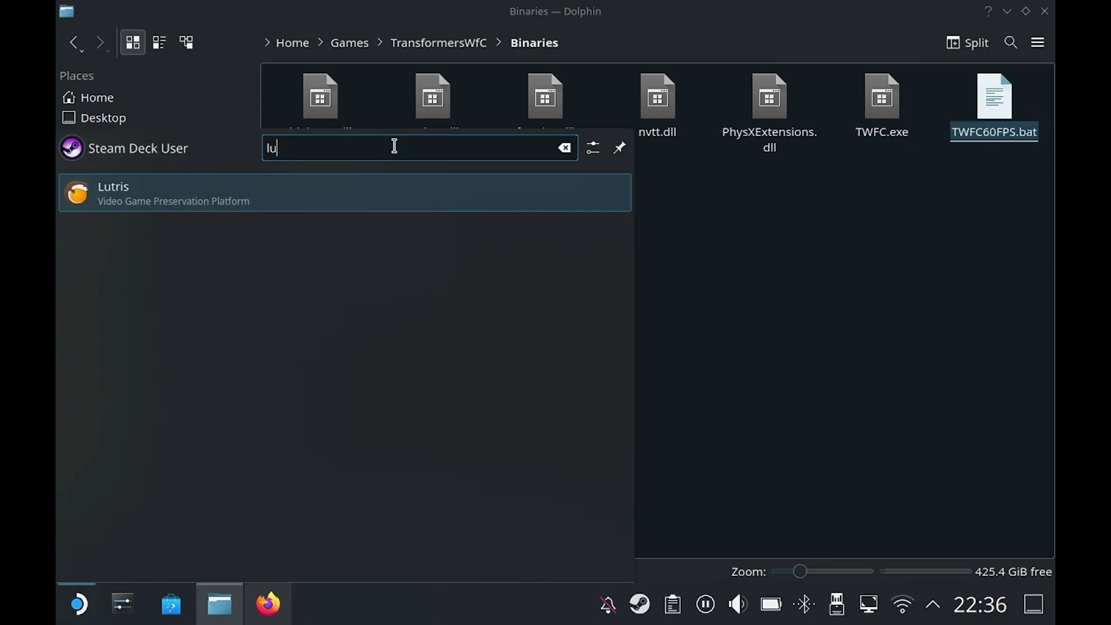
text(tris)
key(Return)
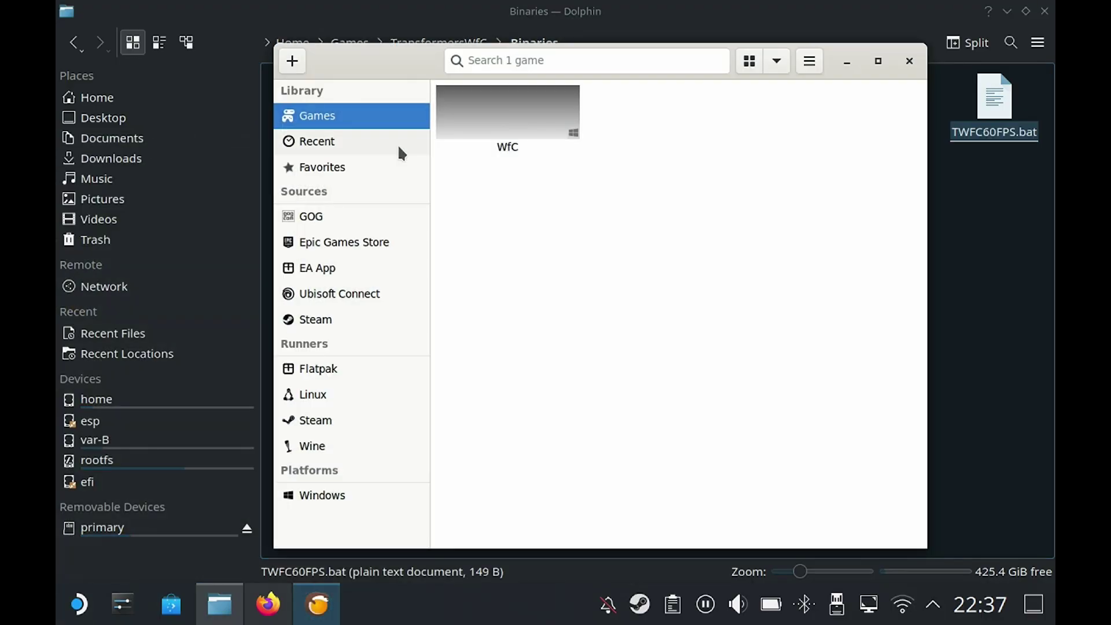
Step: Set the WfC game's executable to TWFC60FPS.bat from the TransformersWfC/Binaries folder and save the configuration
right_click(511, 118)
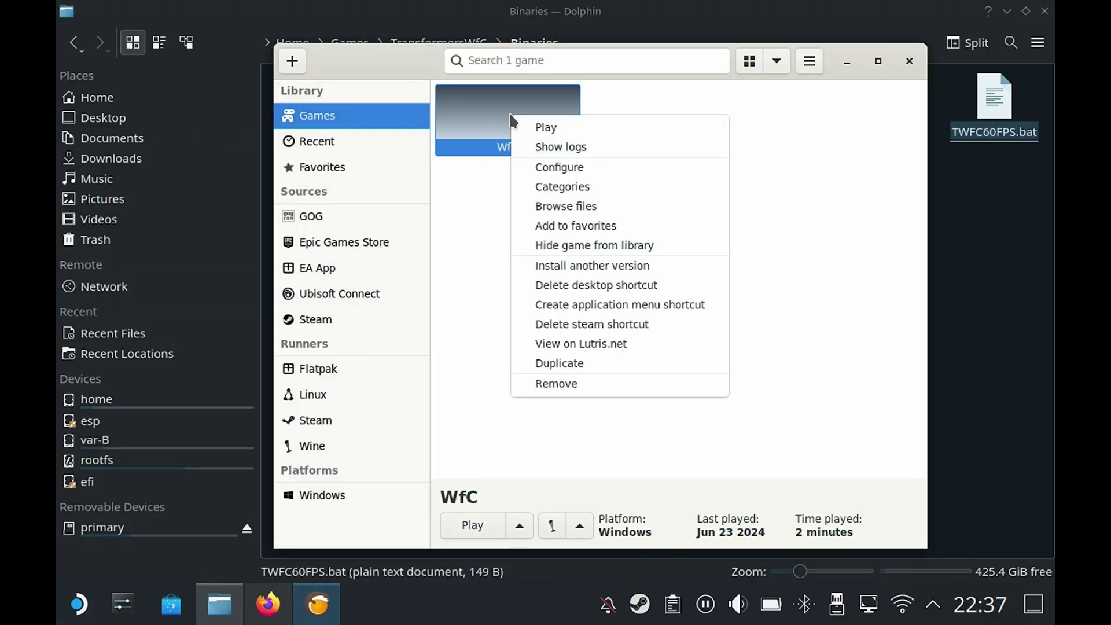
click(566, 168)
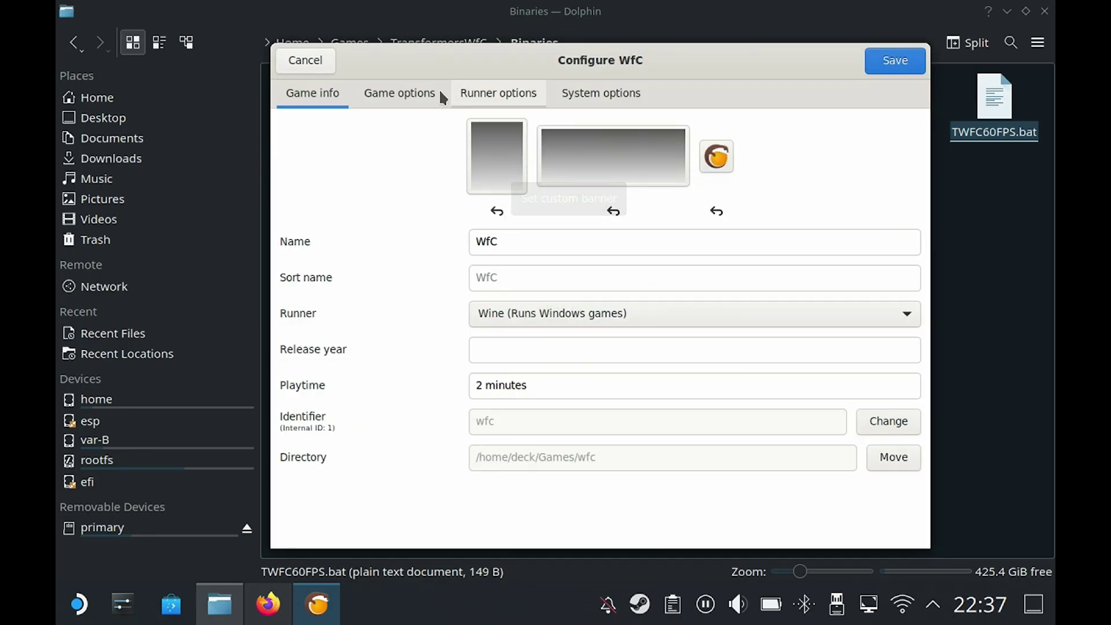
click(419, 94)
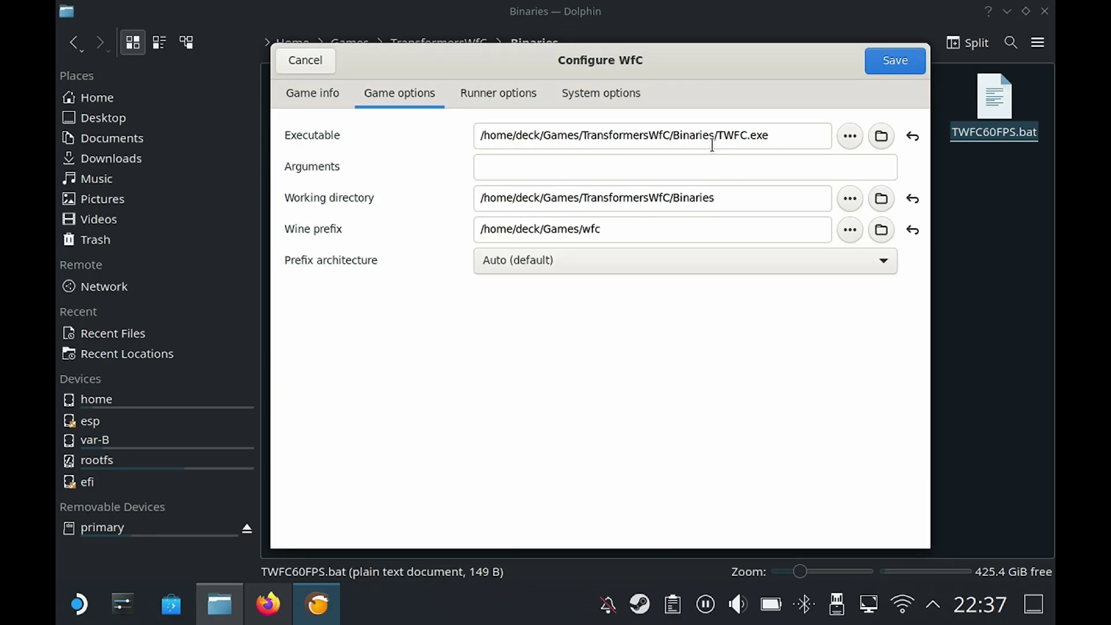
click(850, 136)
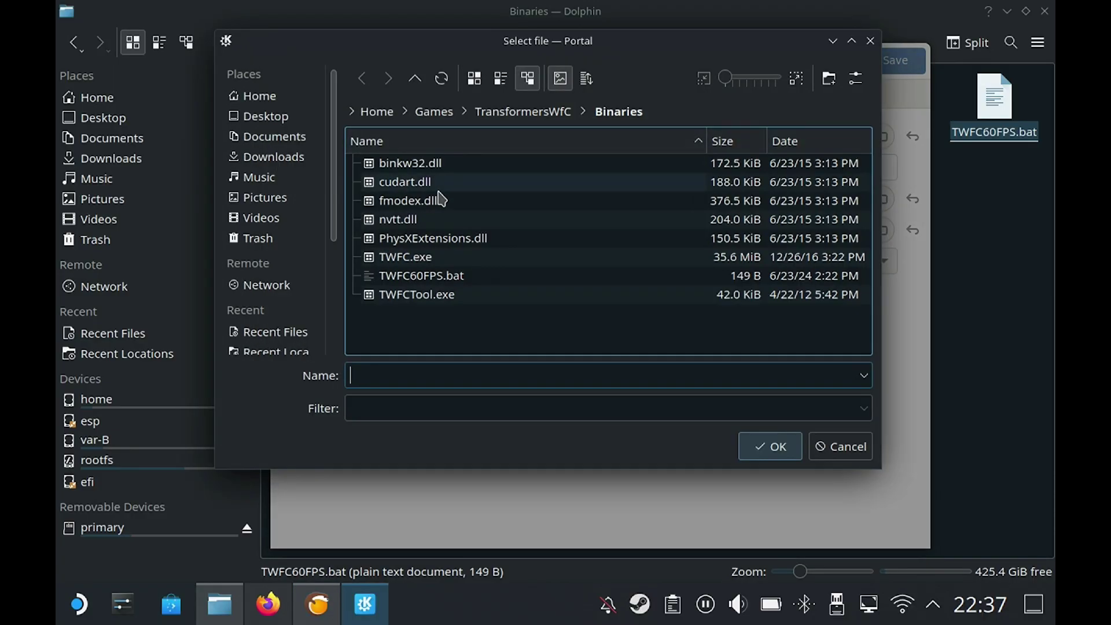
click(447, 282)
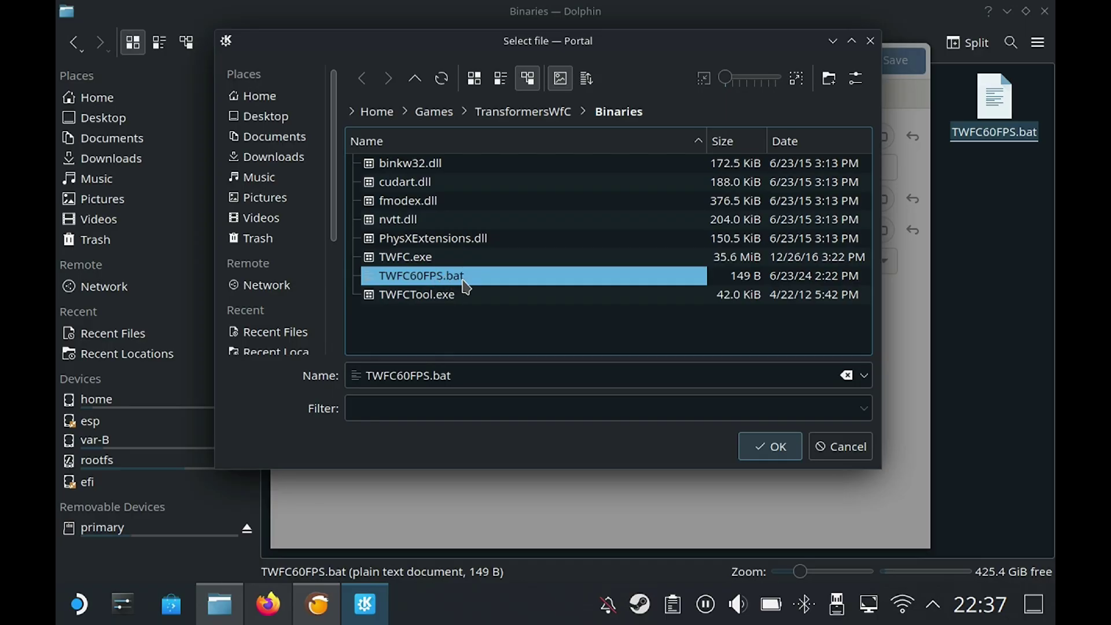
click(761, 459)
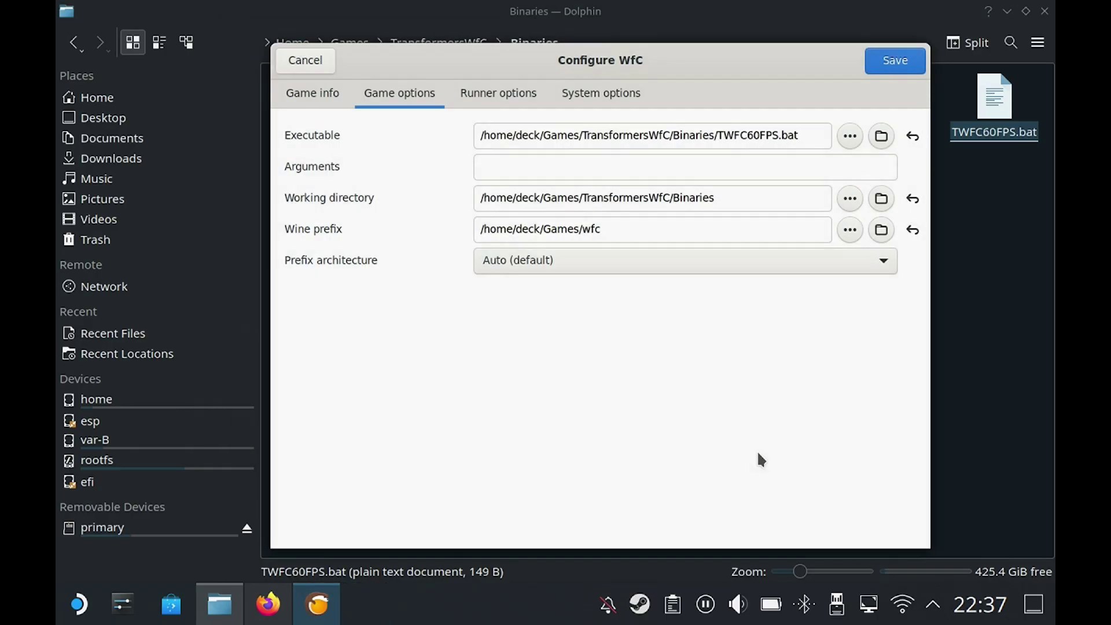
click(895, 64)
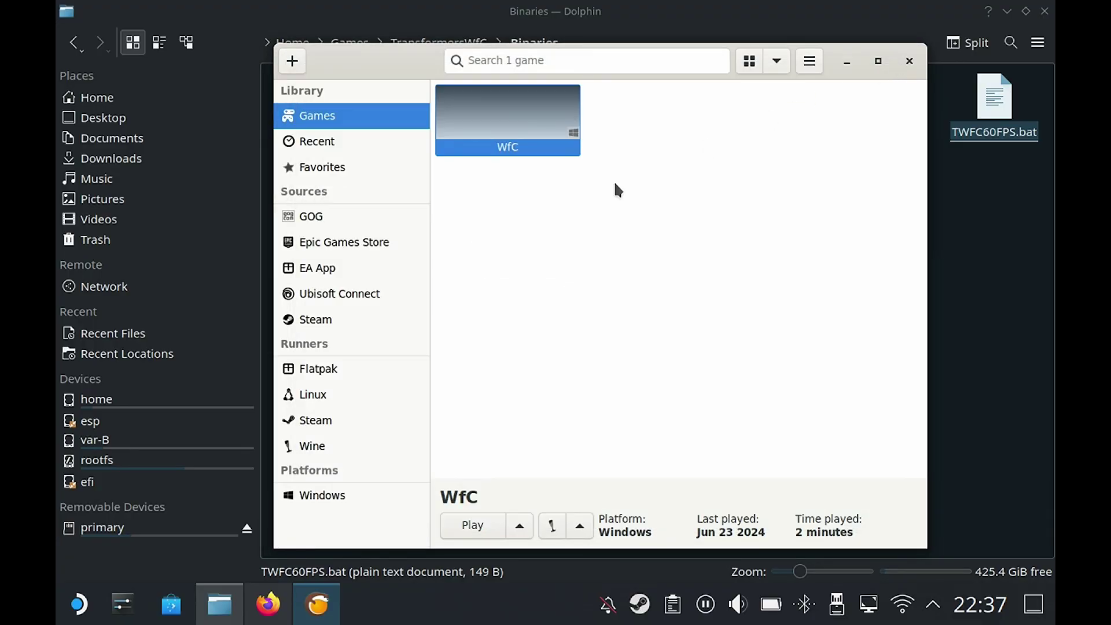
Step: Launch WfC and set the framerate to 60fps in the TWFC FOV & FPS Tool
click(482, 525)
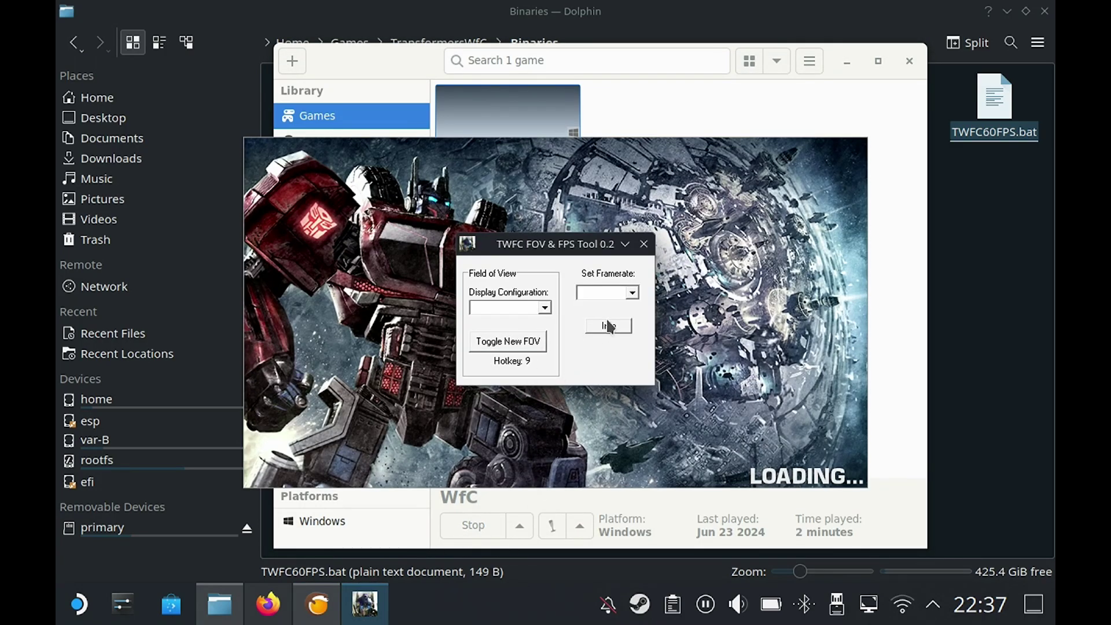
click(632, 293)
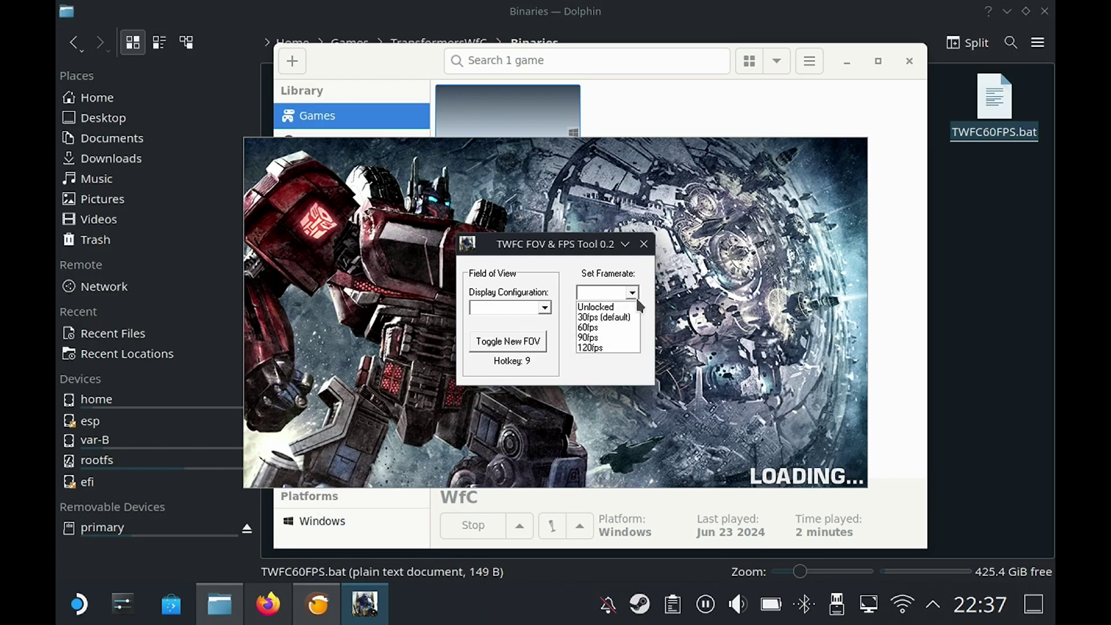
key(Down)
key(Down)
key(Down)
key(Return)
Step: Stop the running WfC game and close Lutris
click(486, 524)
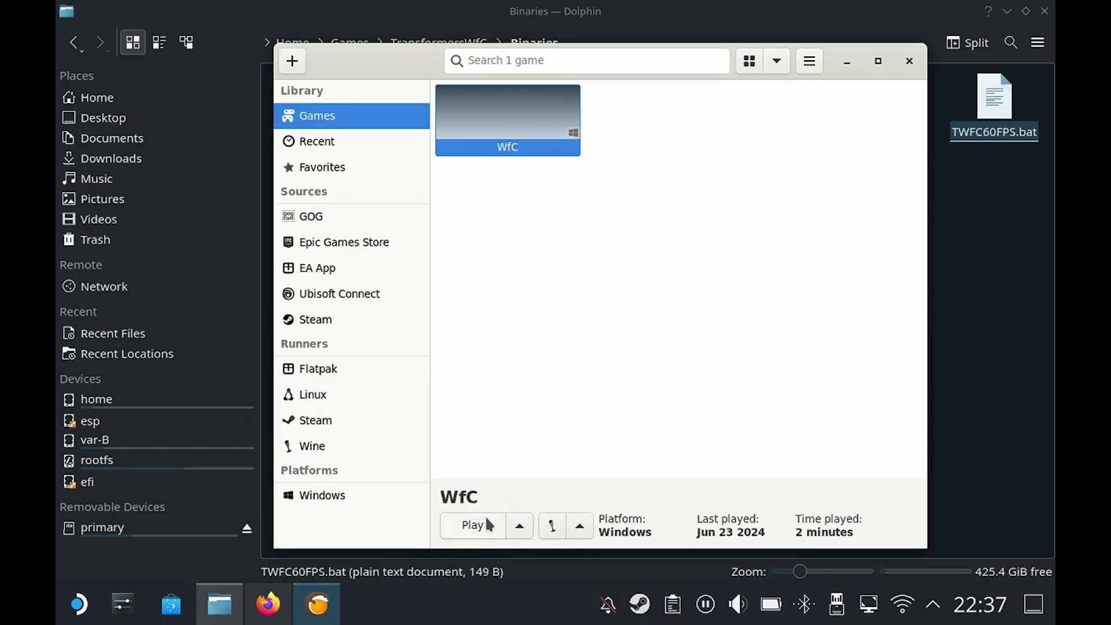
click(907, 62)
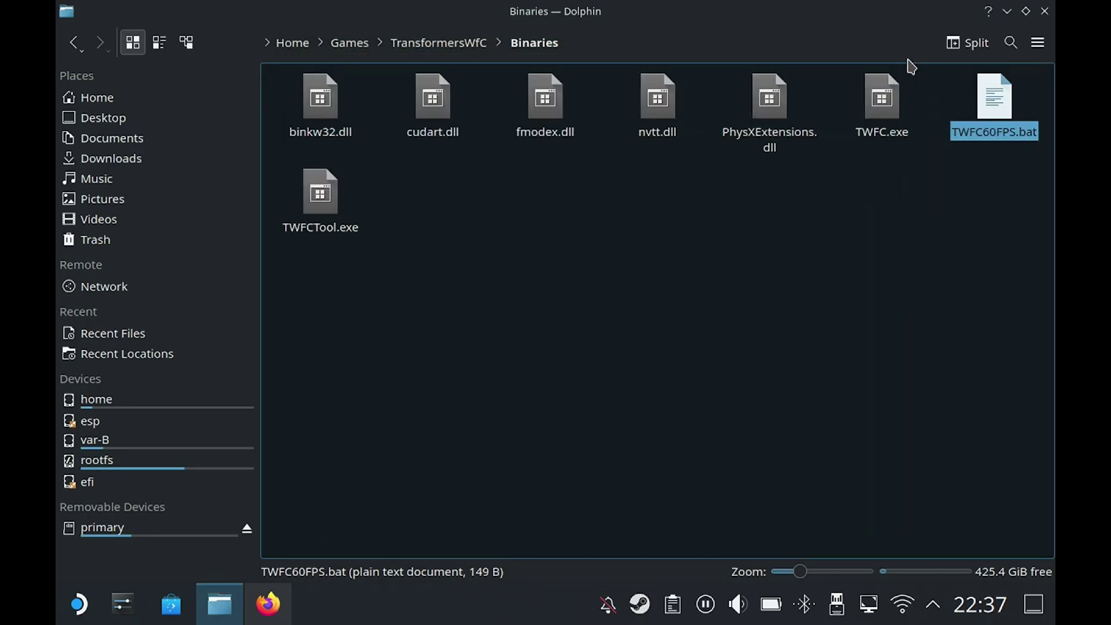
click(837, 254)
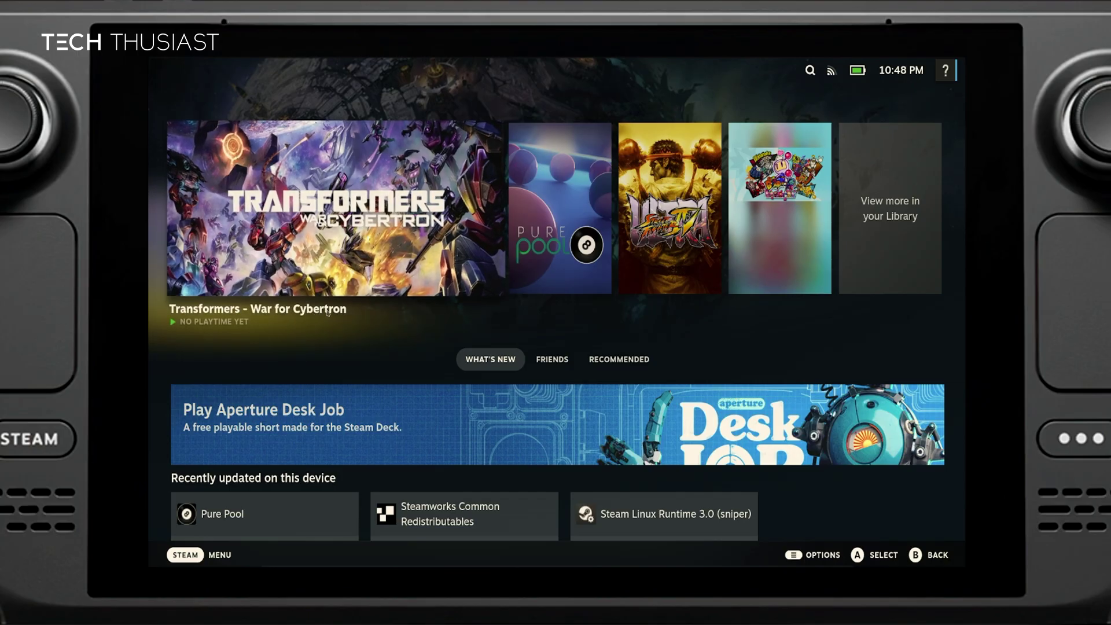
Step: Open the Transformers - War for Cybertron game page in Gaming Mode, check its shortcut properties, and return to the game page
key(Return)
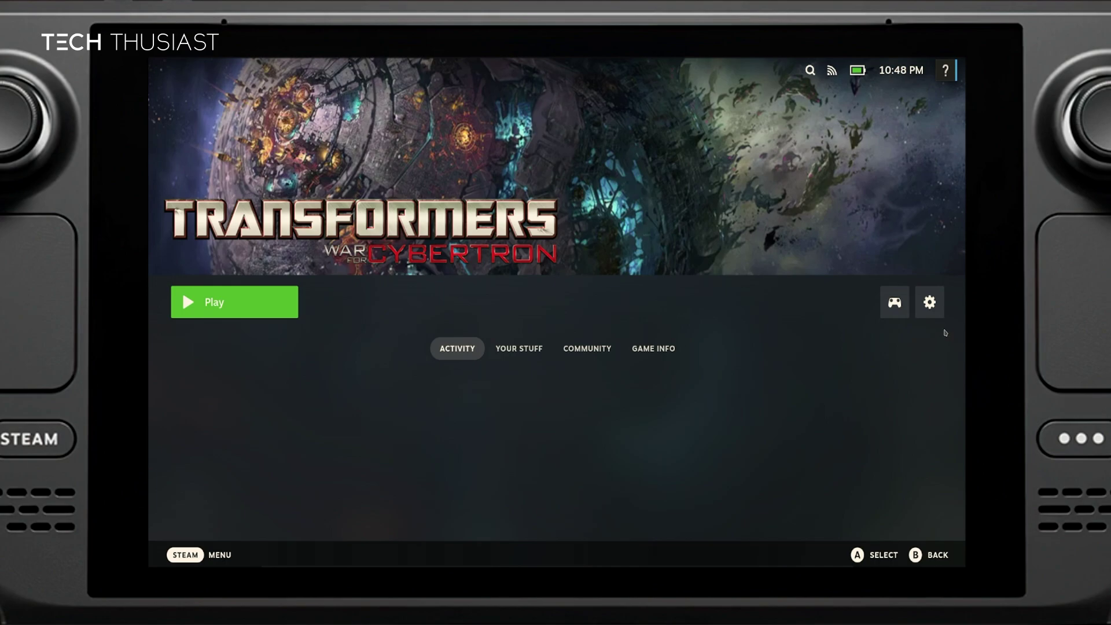
click(937, 305)
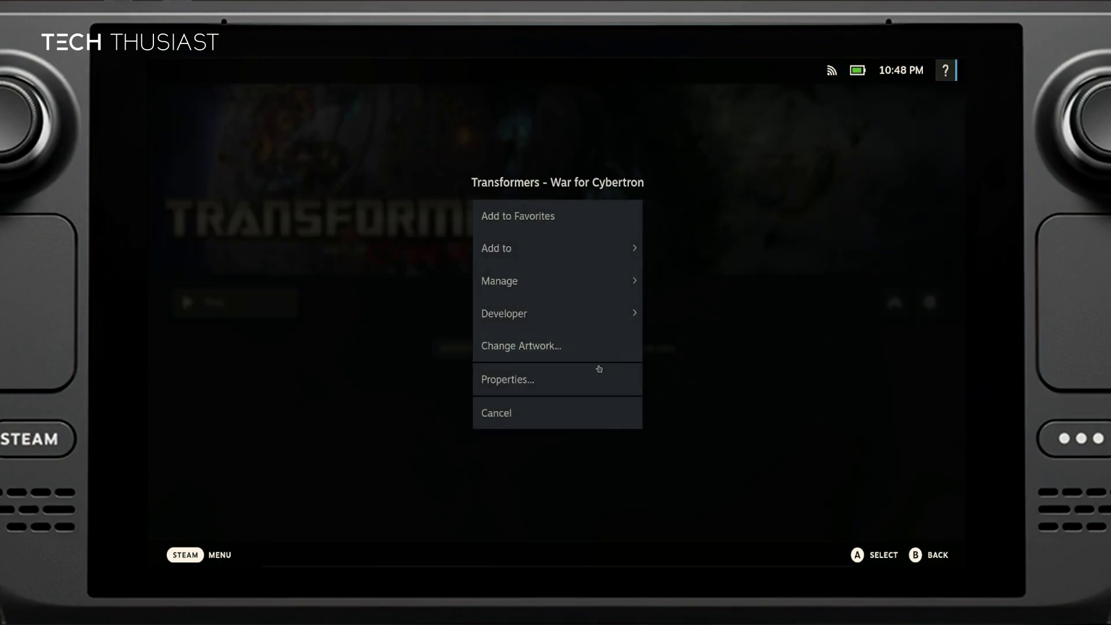
click(540, 381)
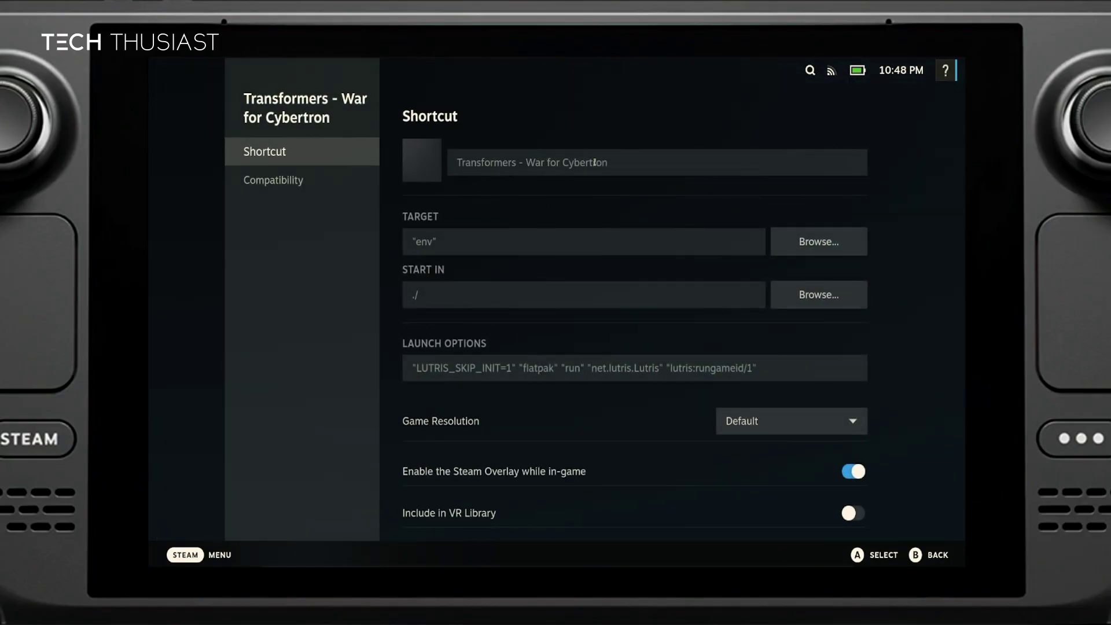
click(929, 555)
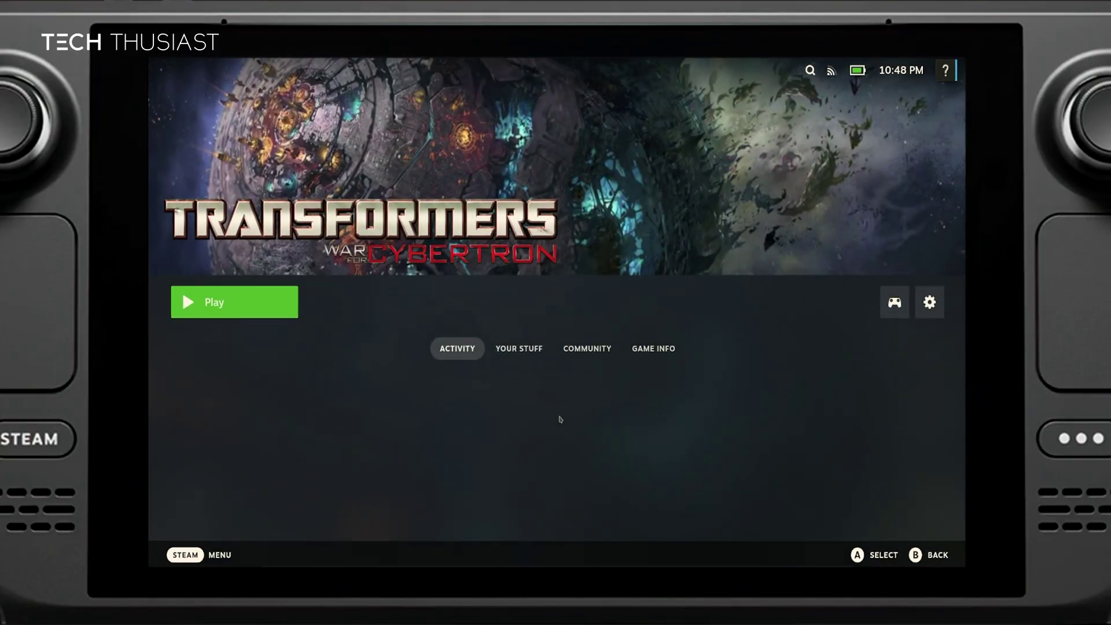
Step: Start Transformers - War for Cybertron from its game page and choose 60fps as the framerate in the FOV & FPS tool
click(268, 309)
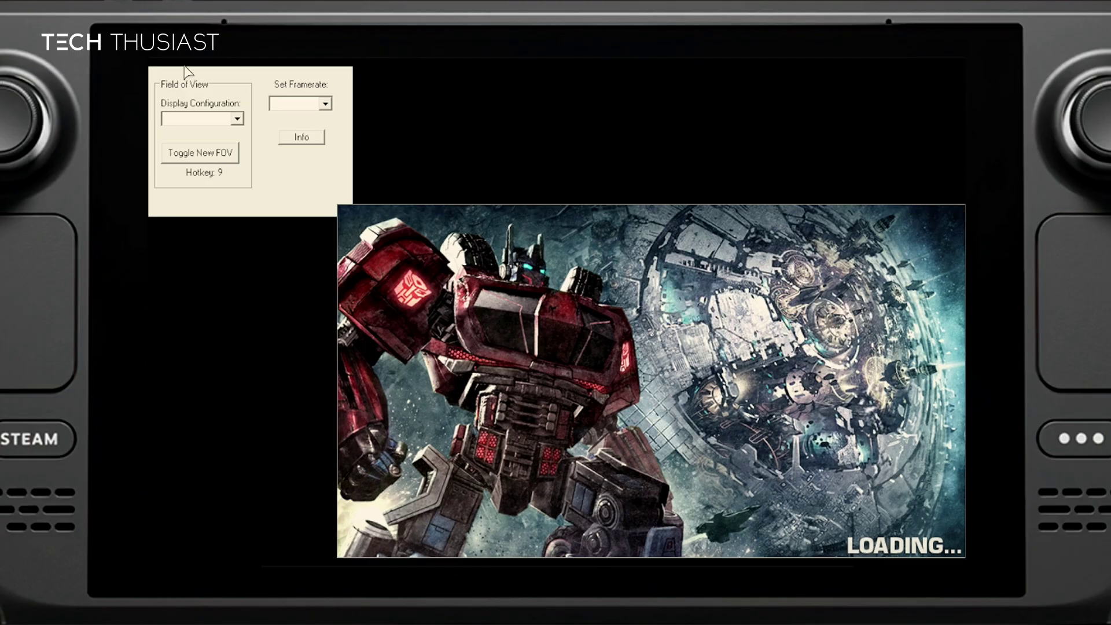
click(299, 104)
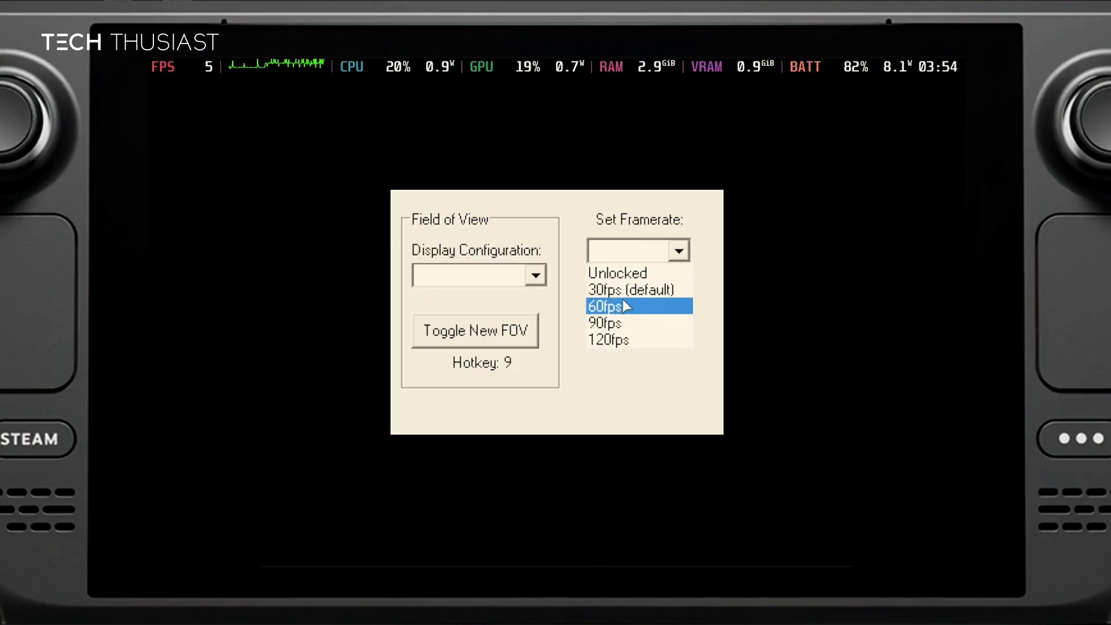
click(605, 308)
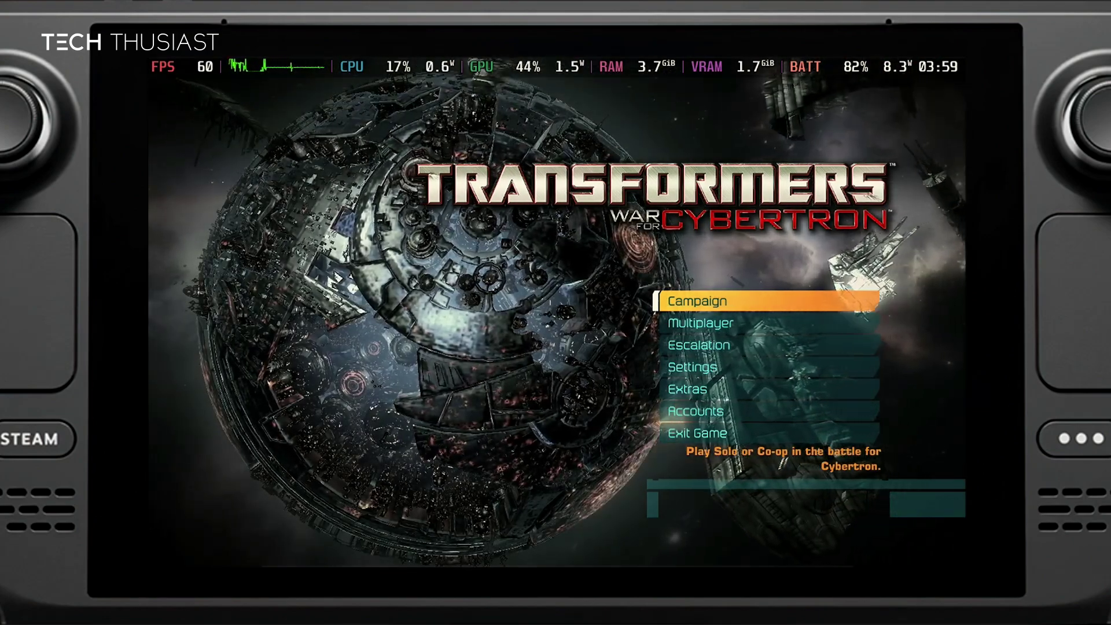
Step: Open the game's Campaign mode and resume the Decepticon campaign
key(Return)
key(Return)
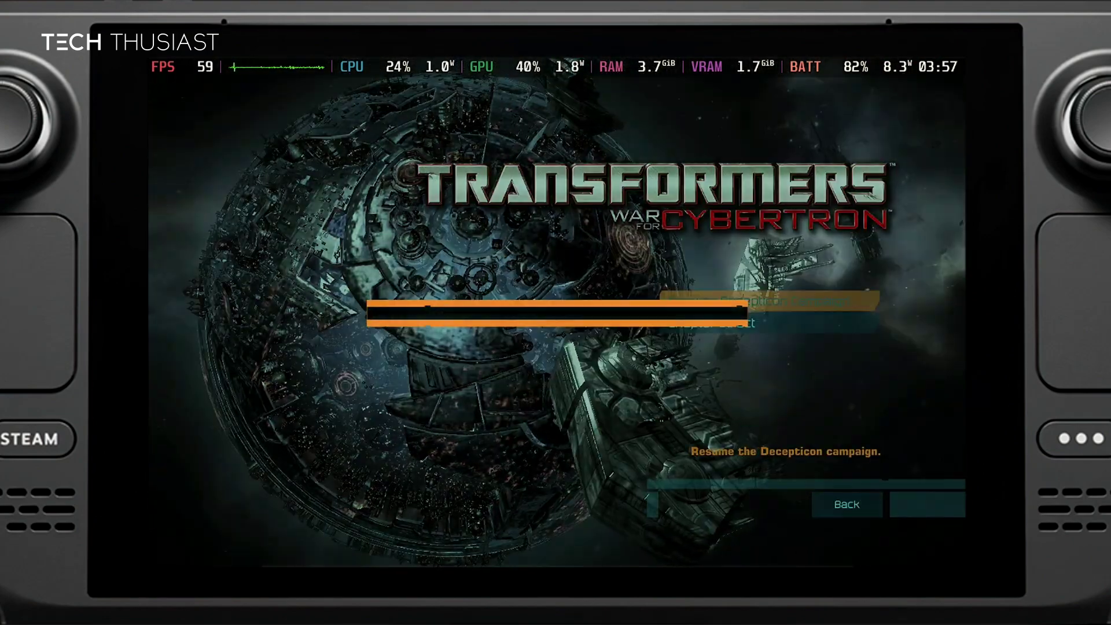
key(Return)
key(Return)
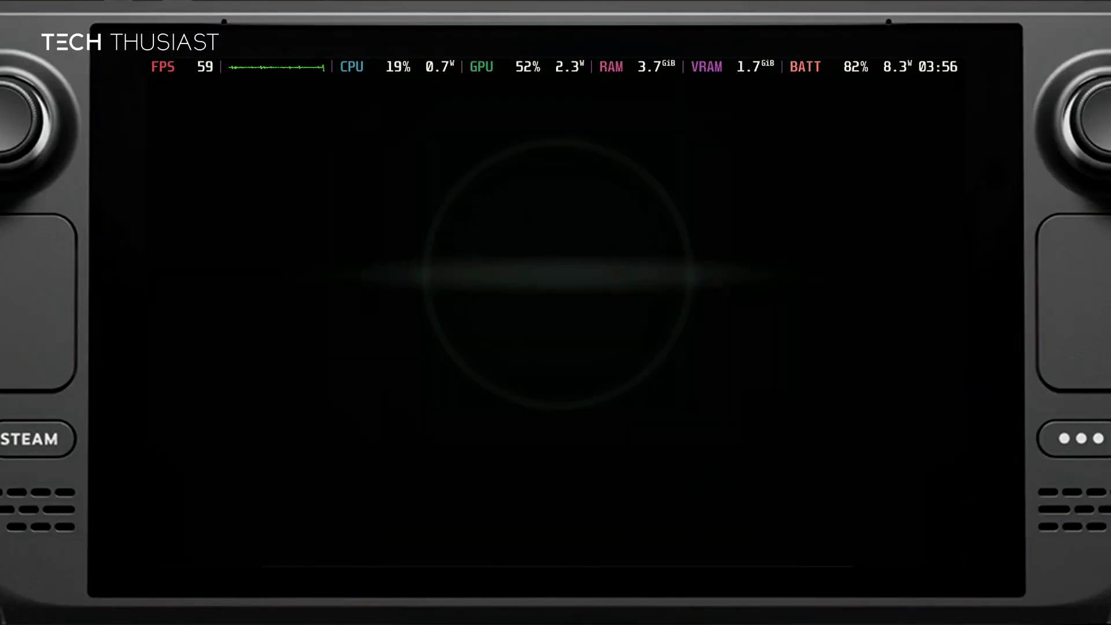